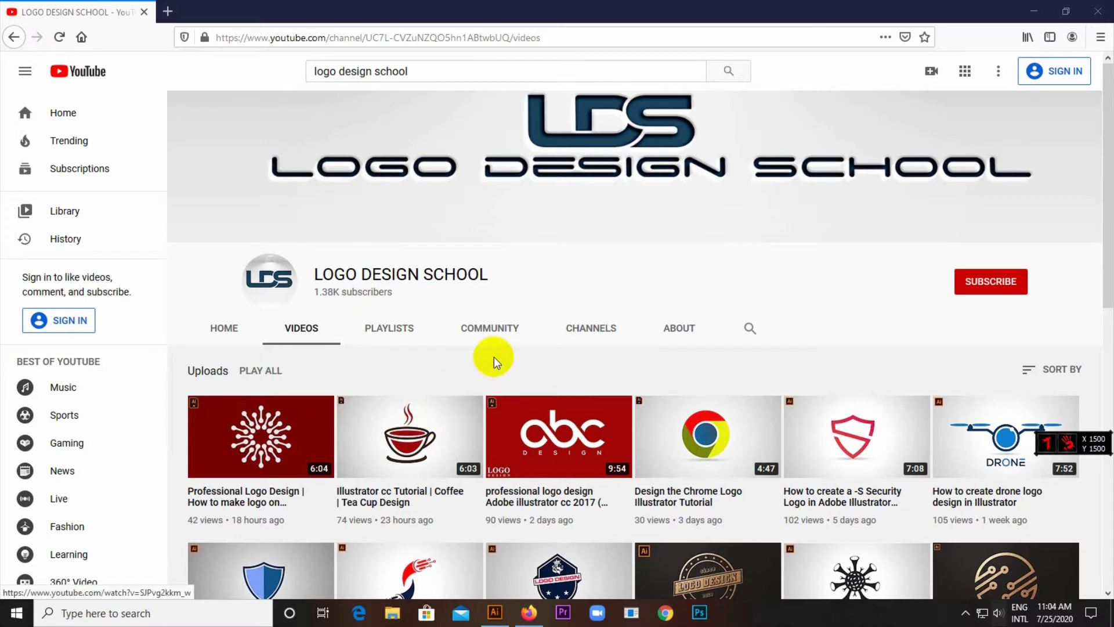
# - Show the playlists of the Logo Design School channel
pyautogui.click(393, 332)
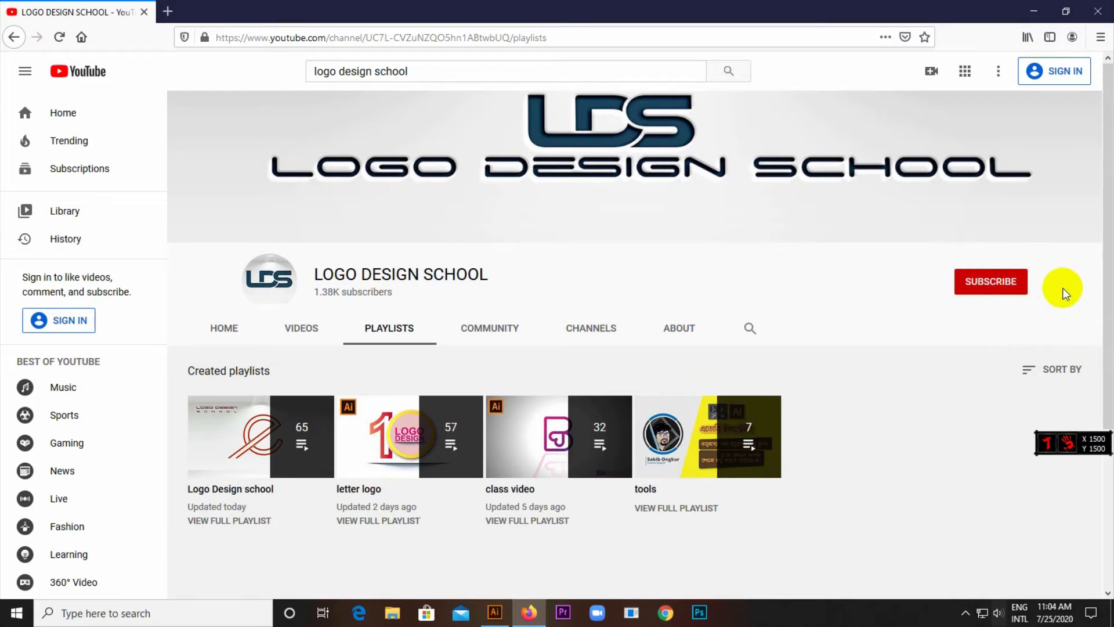
pyautogui.click(1024, 273)
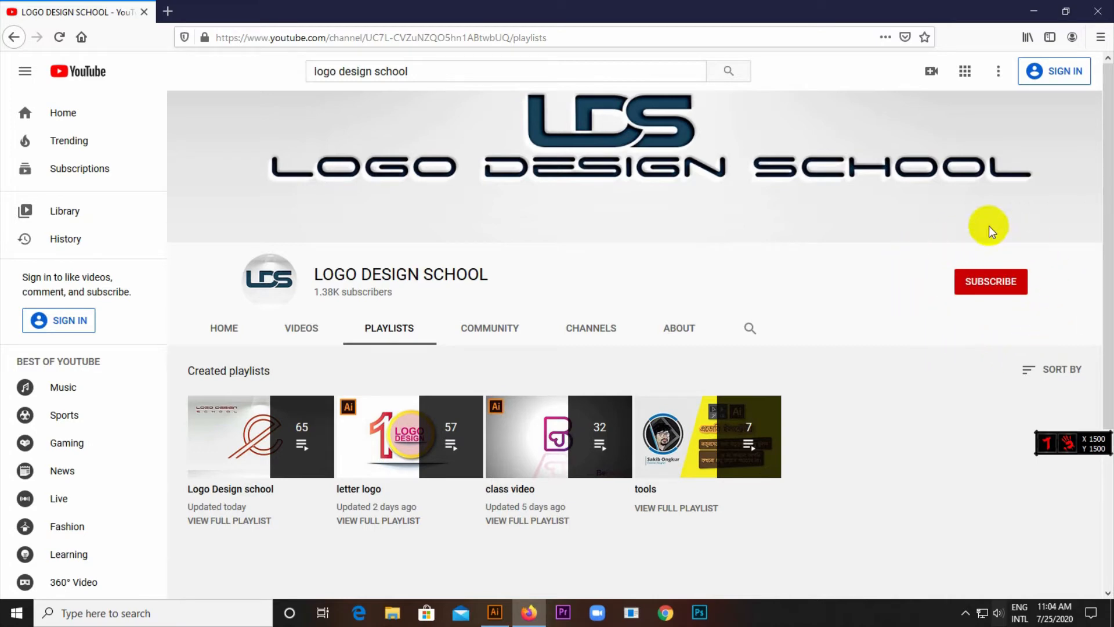
pyautogui.click(1025, 273)
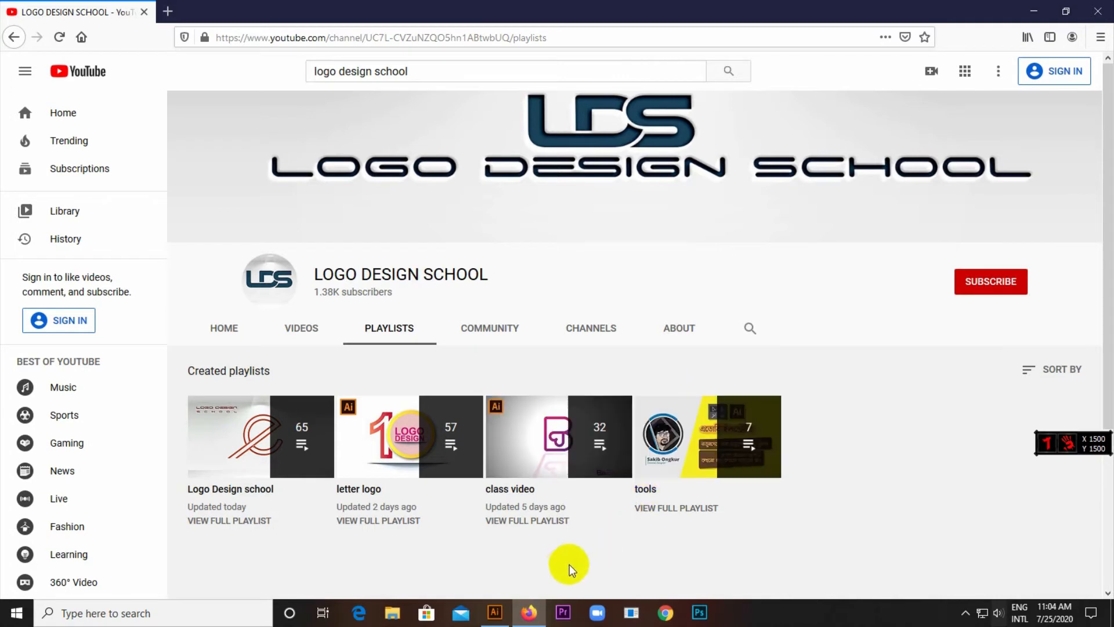
# - Switch to Illustrator, draw an unfilled, black-stroked triangle about 282 by 244 px with the Star Tool, and move it lower toward the canvas centre
pyautogui.click(495, 613)
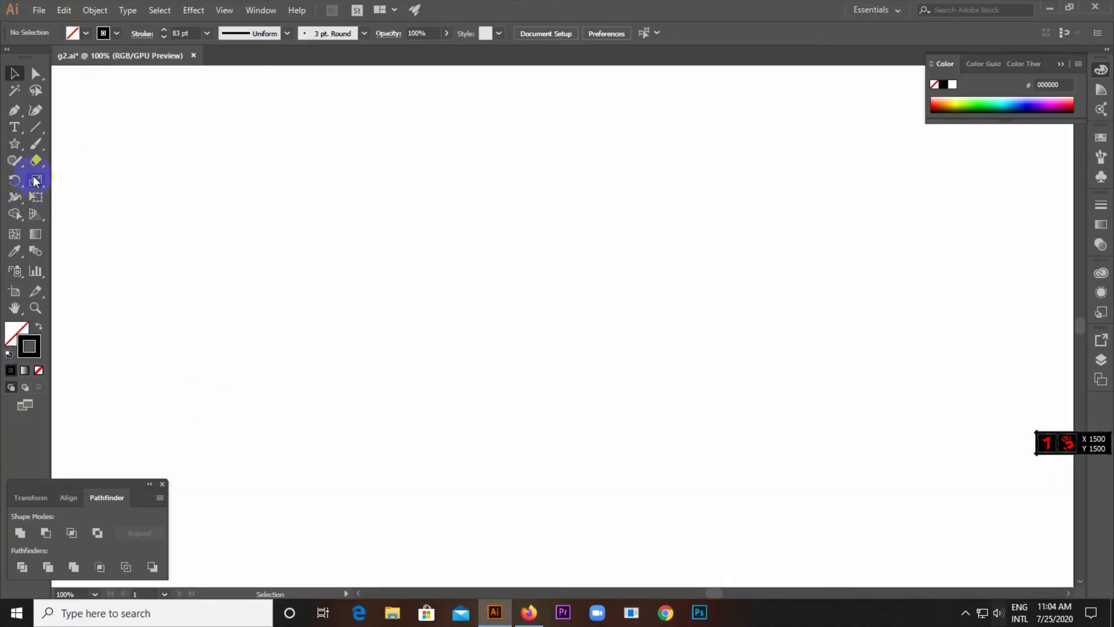
pyautogui.click(13, 331)
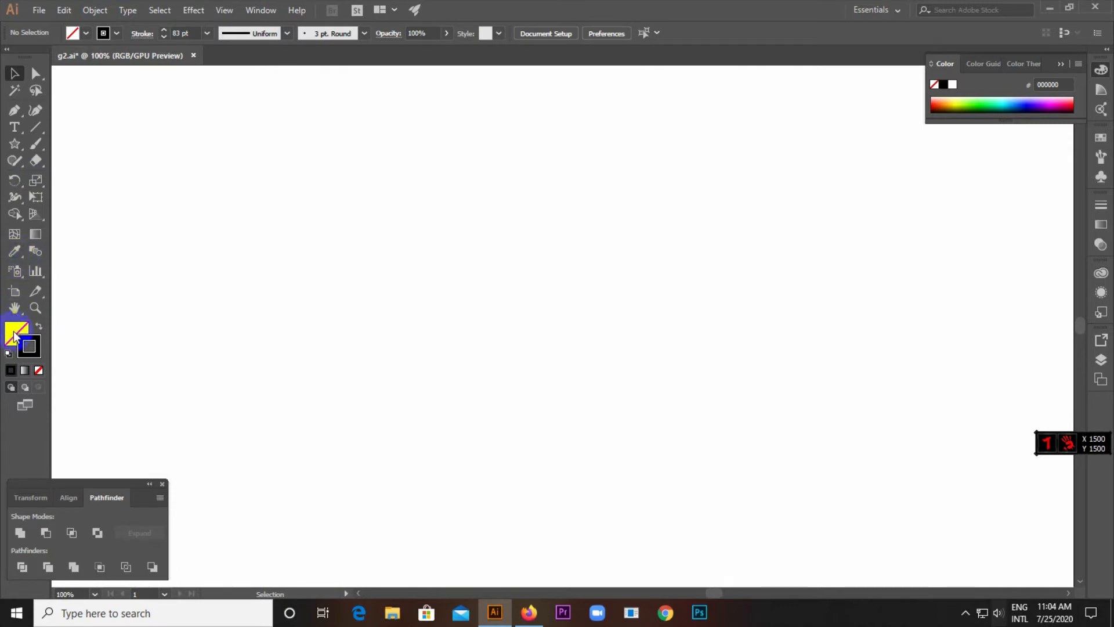
pyautogui.click(26, 344)
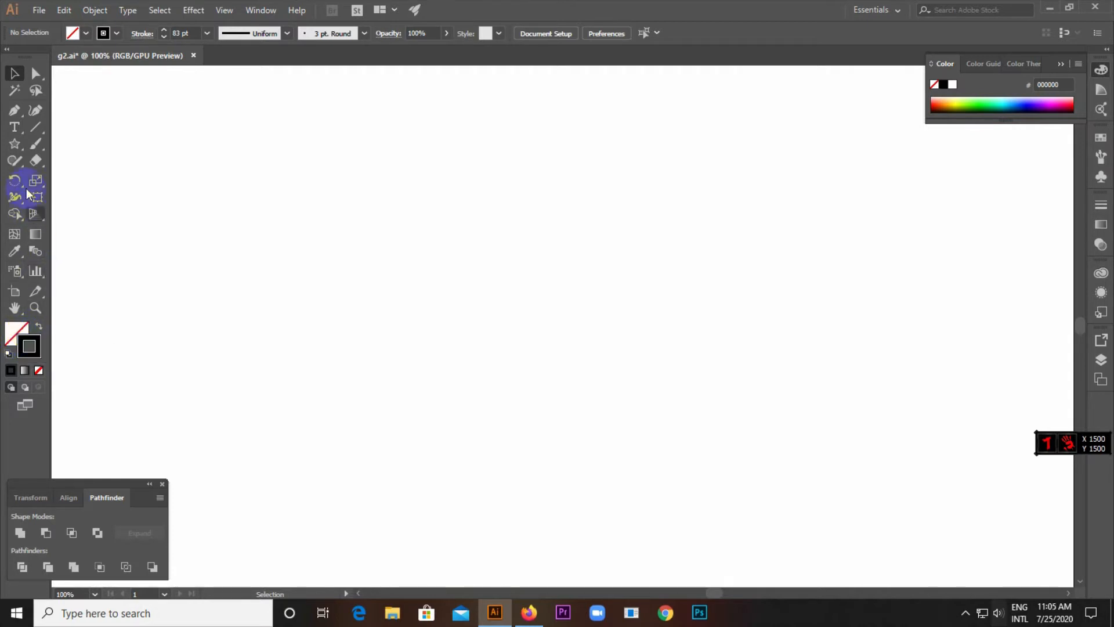
pyautogui.click(15, 144)
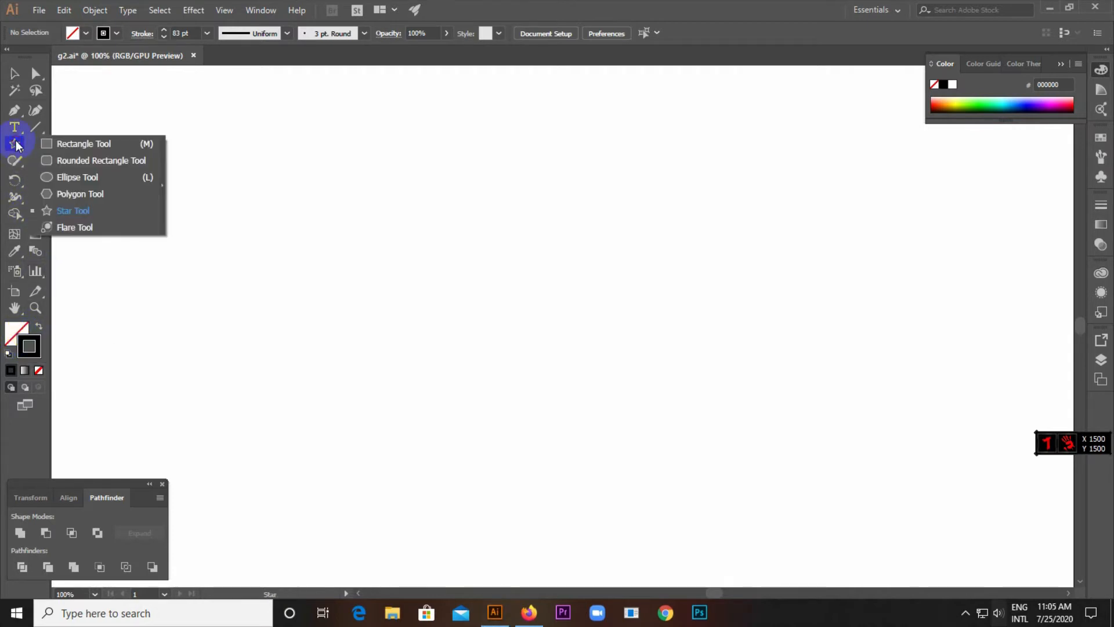
pyautogui.click(110, 216)
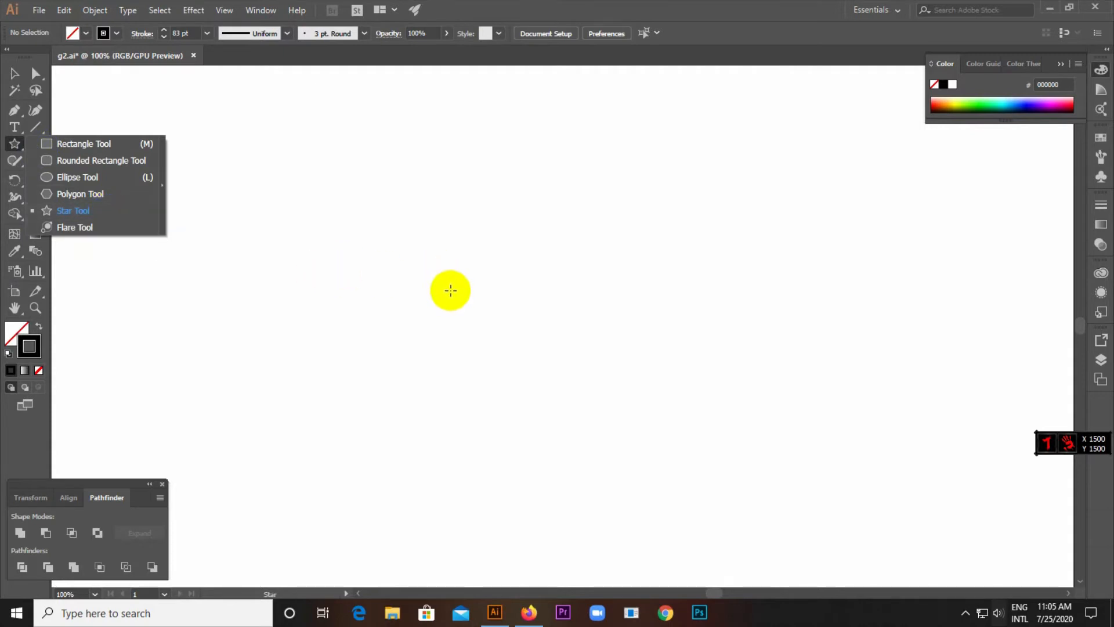
pyautogui.moveTo(451, 289); pyautogui.dragTo(525, 374)
pyautogui.click(15, 74)
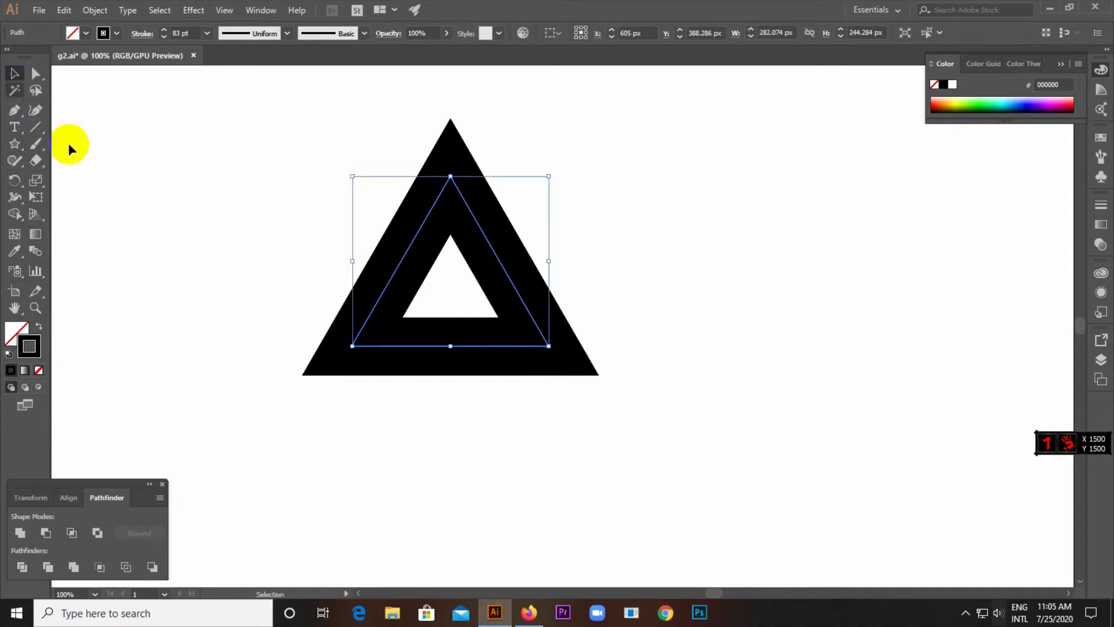
pyautogui.click(689, 281)
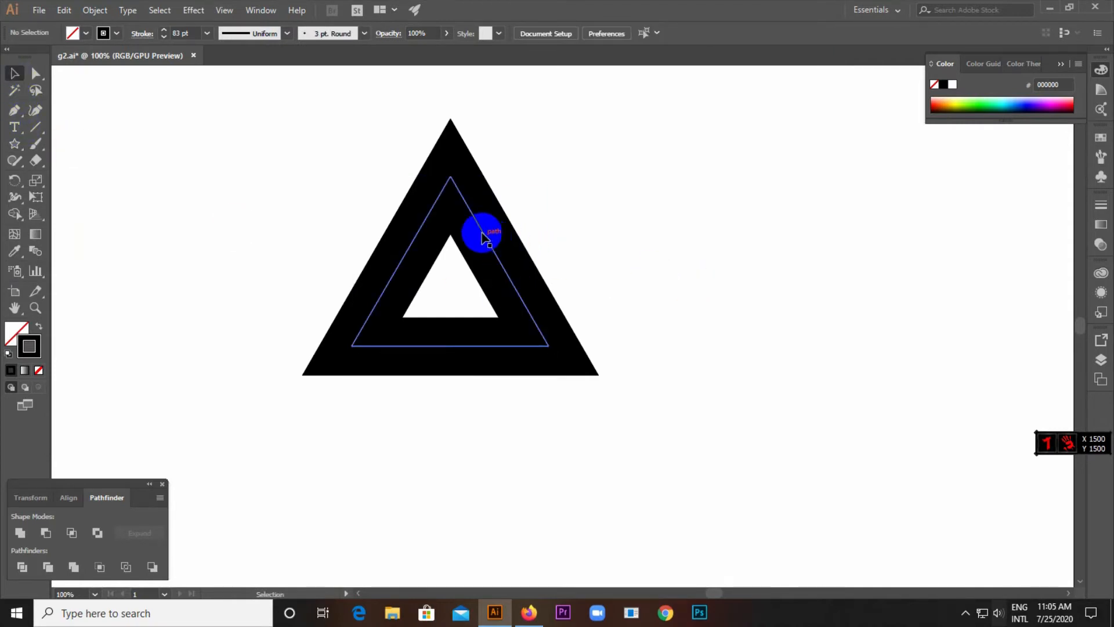
pyautogui.moveTo(479, 231); pyautogui.dragTo(520, 317)
pyautogui.click(642, 248)
# - Reduce the triangle's stroke weight to 52 pt and deselect it
pyautogui.click(506, 301)
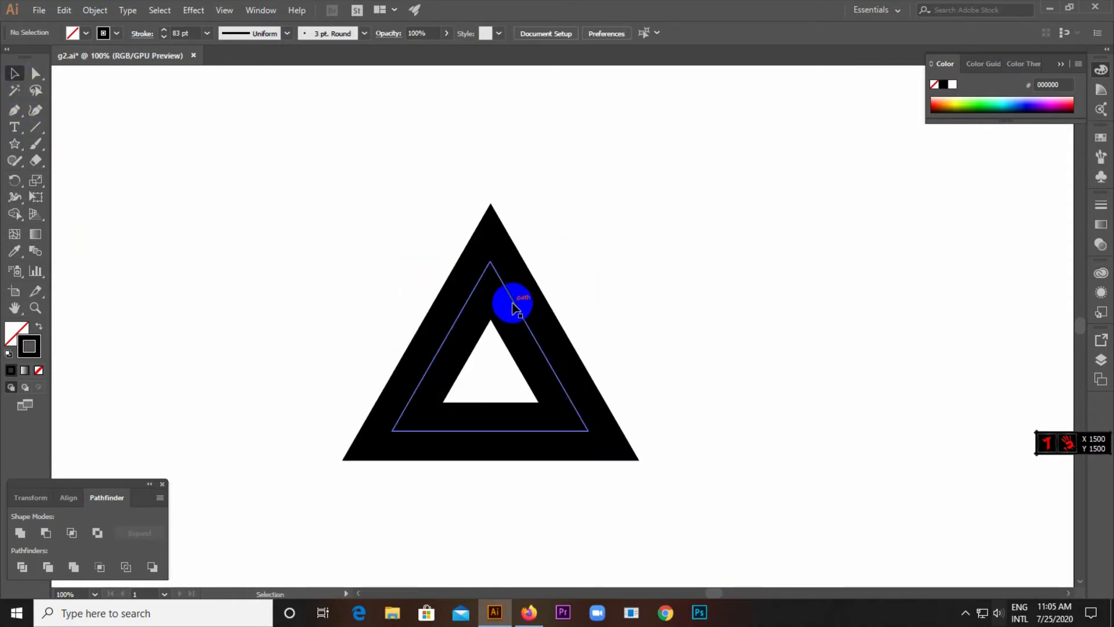
pyautogui.click(163, 37)
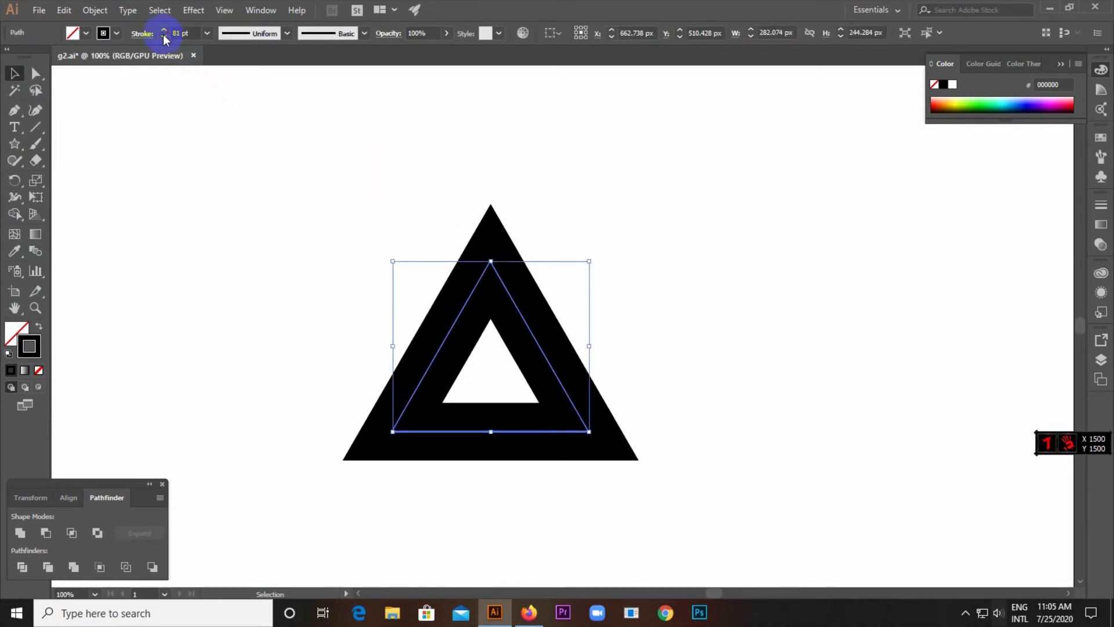
pyautogui.click(163, 36)
pyautogui.click(164, 36)
pyautogui.click(164, 37)
pyautogui.click(163, 37)
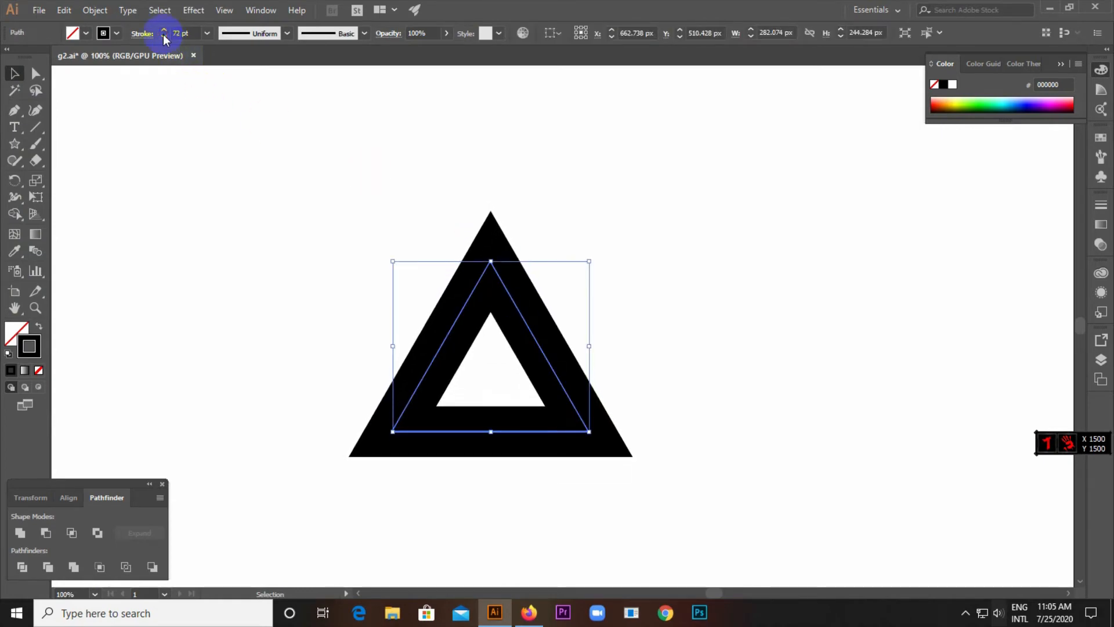
pyautogui.click(164, 37)
pyautogui.click(163, 37)
pyautogui.click(163, 37)
pyautogui.click(163, 36)
pyautogui.click(163, 37)
pyautogui.click(164, 37)
pyautogui.click(164, 36)
pyautogui.click(163, 37)
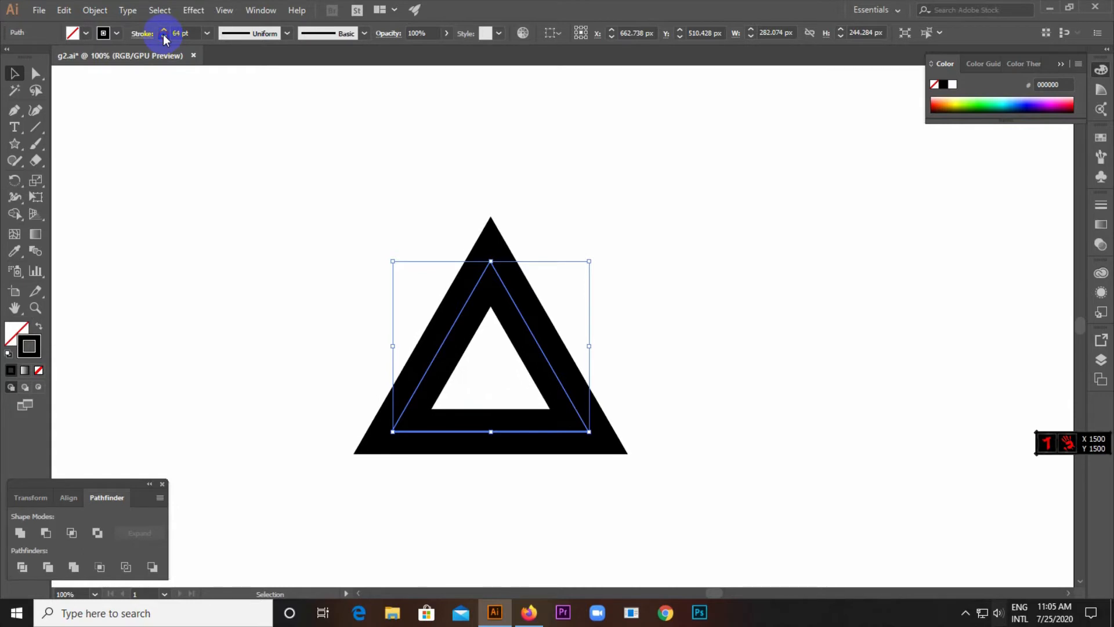
pyautogui.click(164, 37)
pyautogui.click(164, 37)
pyautogui.click(164, 37)
pyautogui.click(163, 36)
pyautogui.click(163, 37)
pyautogui.click(164, 36)
pyautogui.click(163, 36)
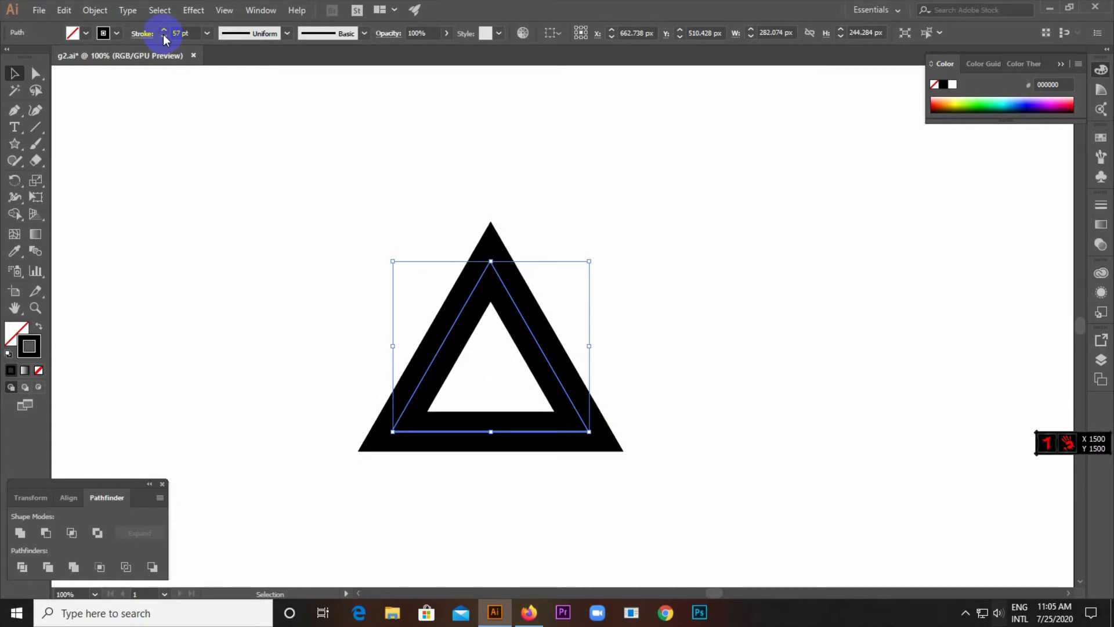
pyautogui.click(163, 37)
pyautogui.click(164, 36)
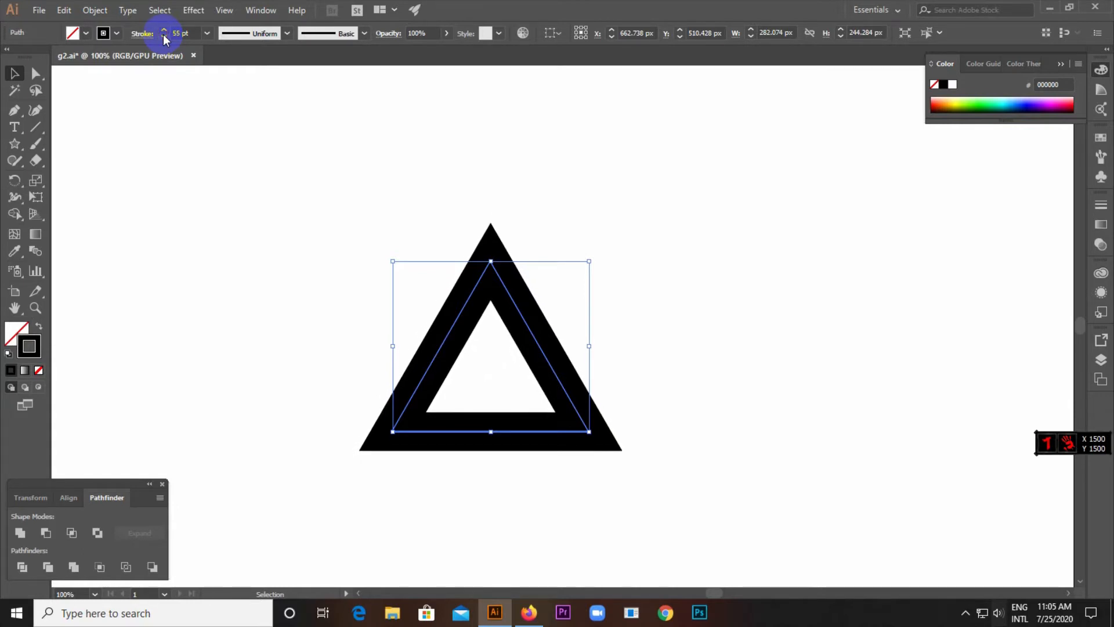
pyautogui.click(186, 226)
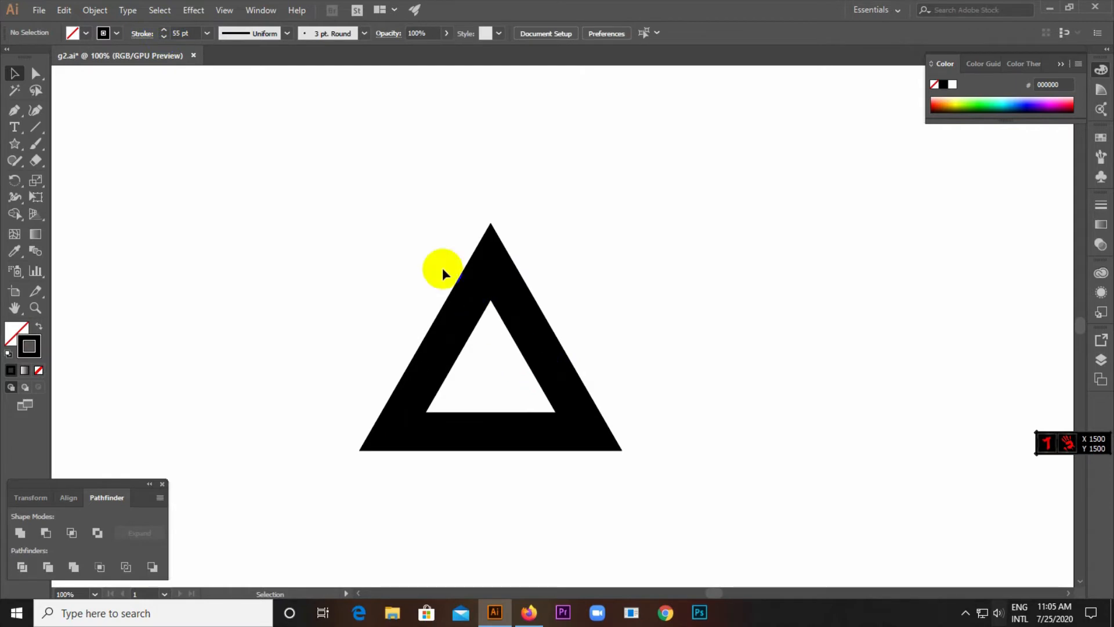
pyautogui.click(460, 311)
pyautogui.click(164, 36)
pyautogui.click(163, 36)
pyautogui.click(164, 37)
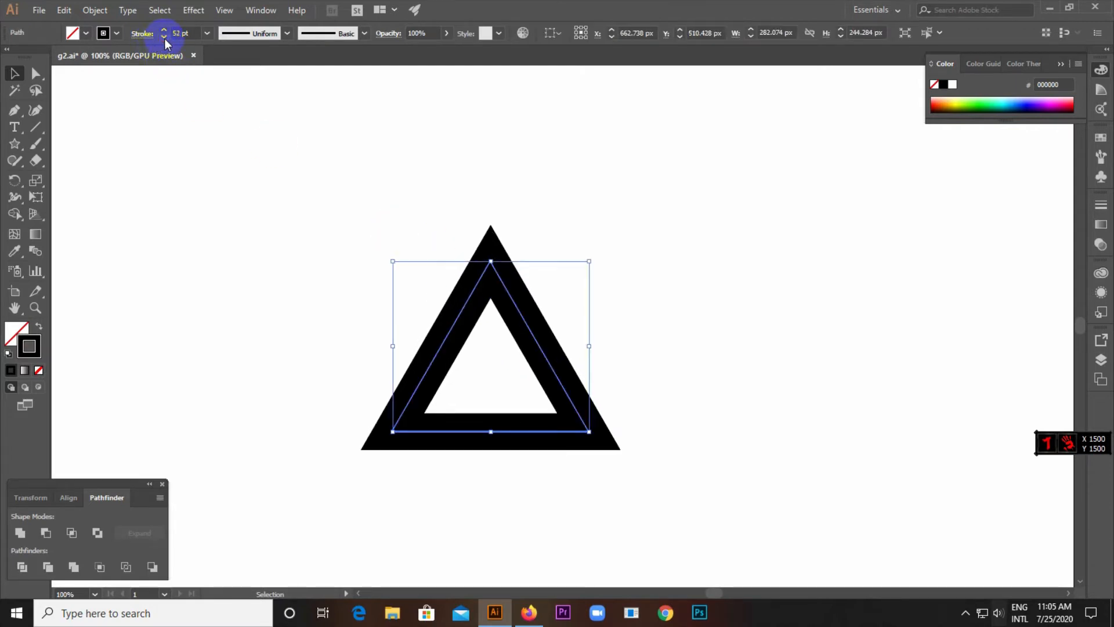
pyautogui.click(246, 277)
# - Draw a horizontal line about 270 px long with the Line Segment tool, above and to the left of the triangle
pyautogui.click(44, 129)
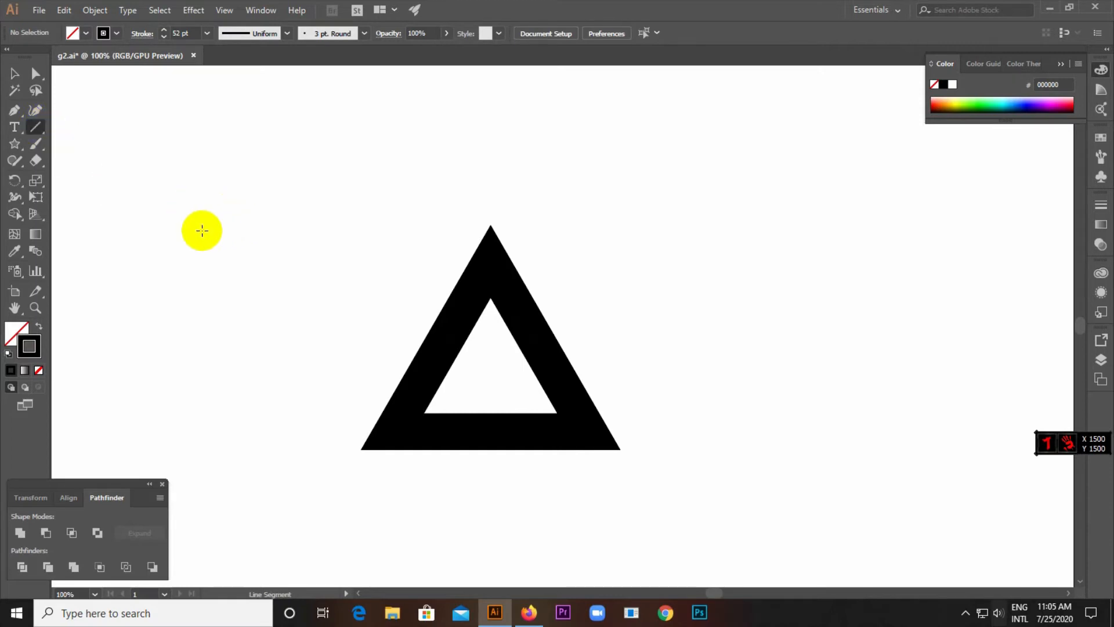
pyautogui.moveTo(183, 210); pyautogui.dragTo(372, 228)
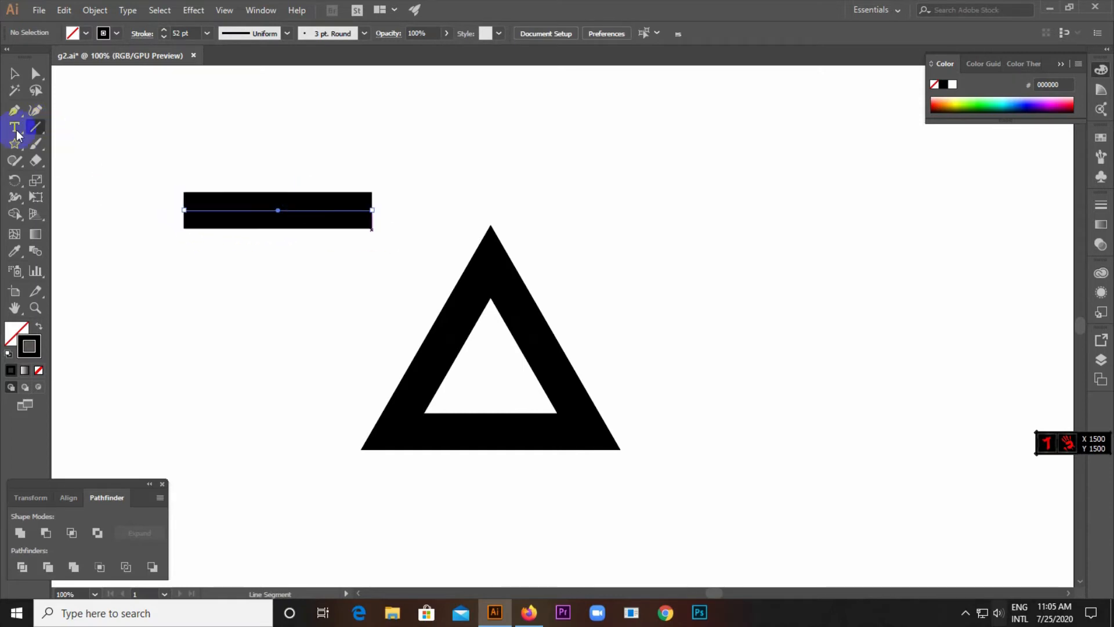
pyautogui.click(14, 73)
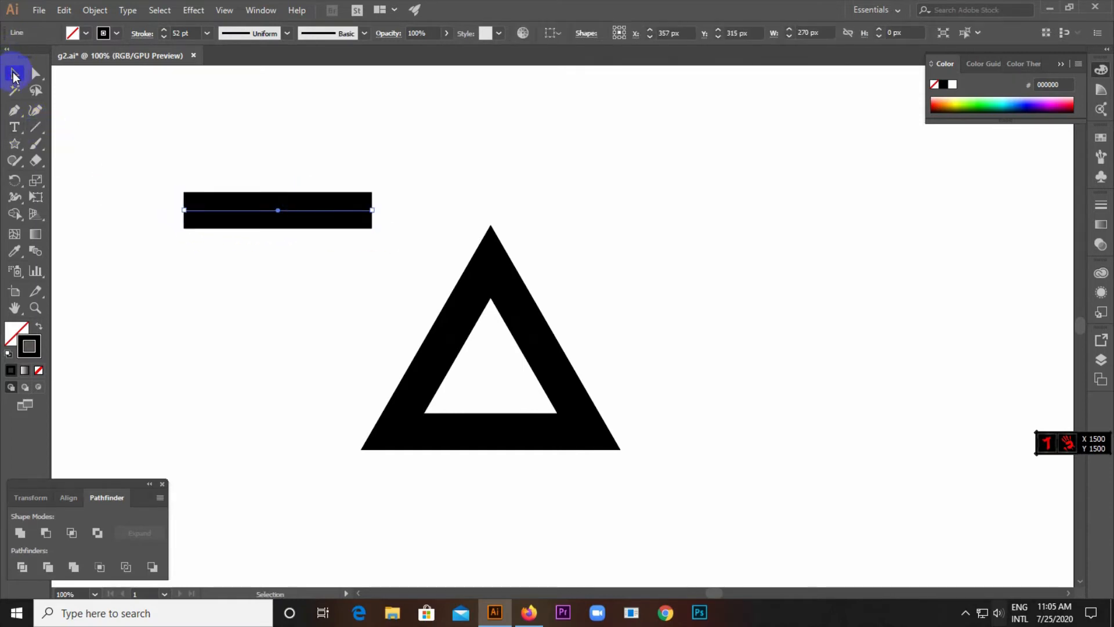
pyautogui.click(299, 285)
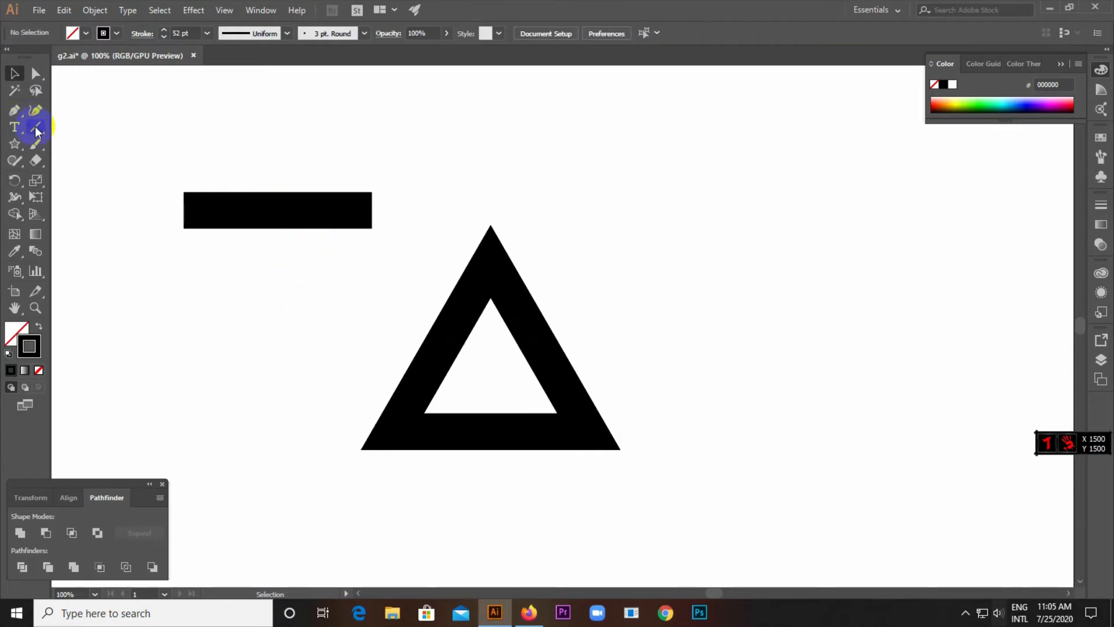
# - Move the horizontal line across the triangle's right side, with its left end reaching the inner left edge of the opening
pyautogui.moveTo(278, 211); pyautogui.dragTo(535, 367)
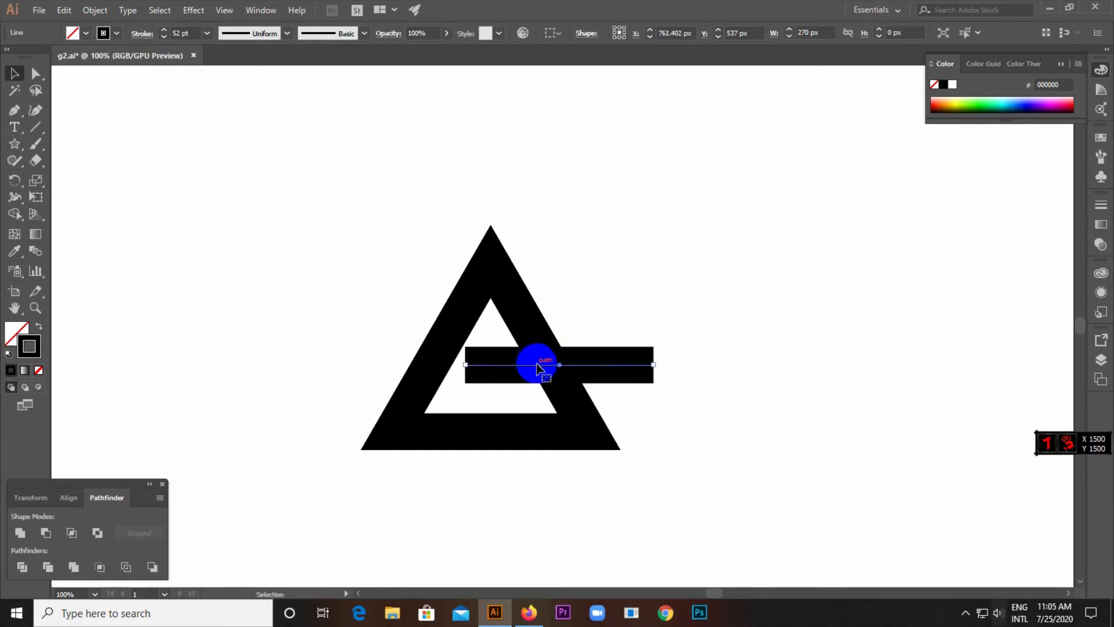
pyautogui.click(593, 286)
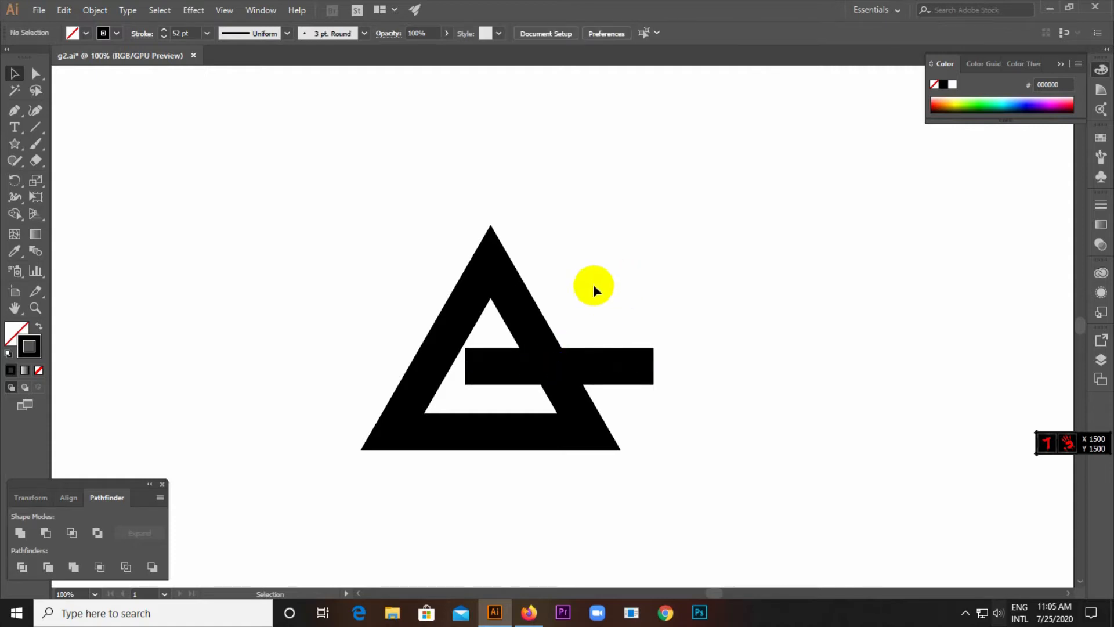
pyautogui.click(485, 366)
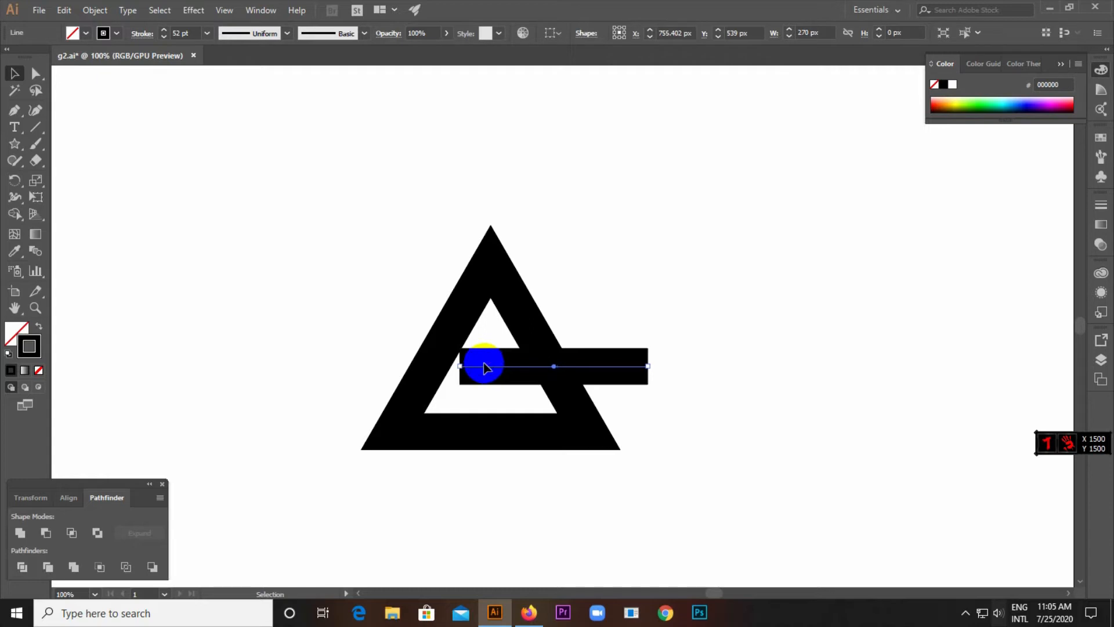
pyautogui.moveTo(485, 366); pyautogui.dragTo(483, 366)
# - Expand the fill and stroke of the triangle and the horizontal line into shapes
pyautogui.moveTo(318, 301); pyautogui.dragTo(693, 419)
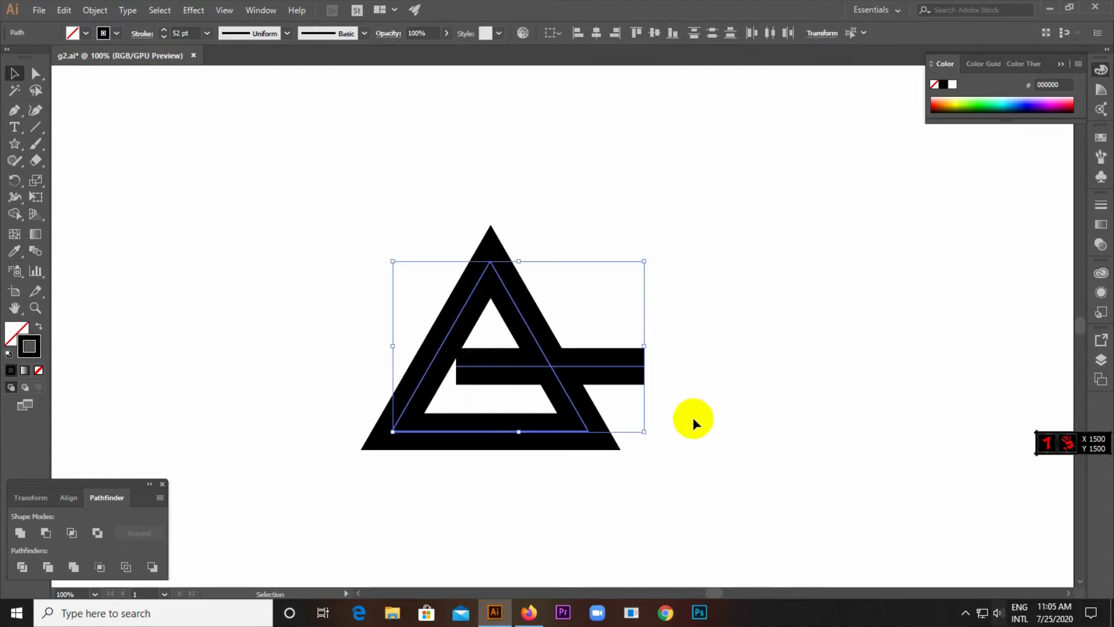
pyautogui.click(95, 9)
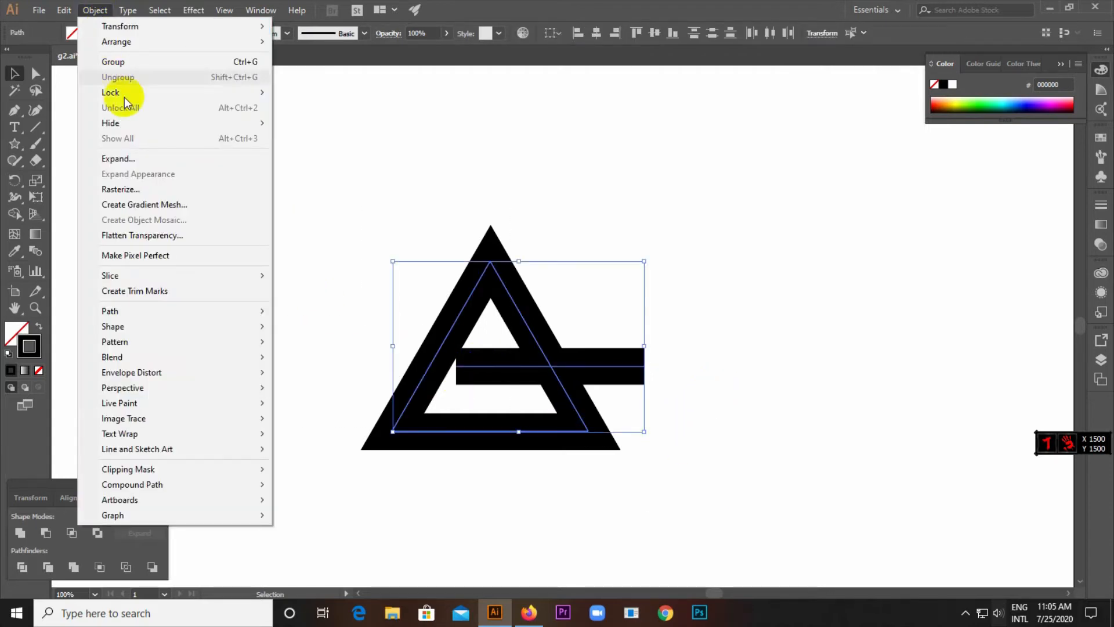
pyautogui.click(137, 158)
pyautogui.click(809, 262)
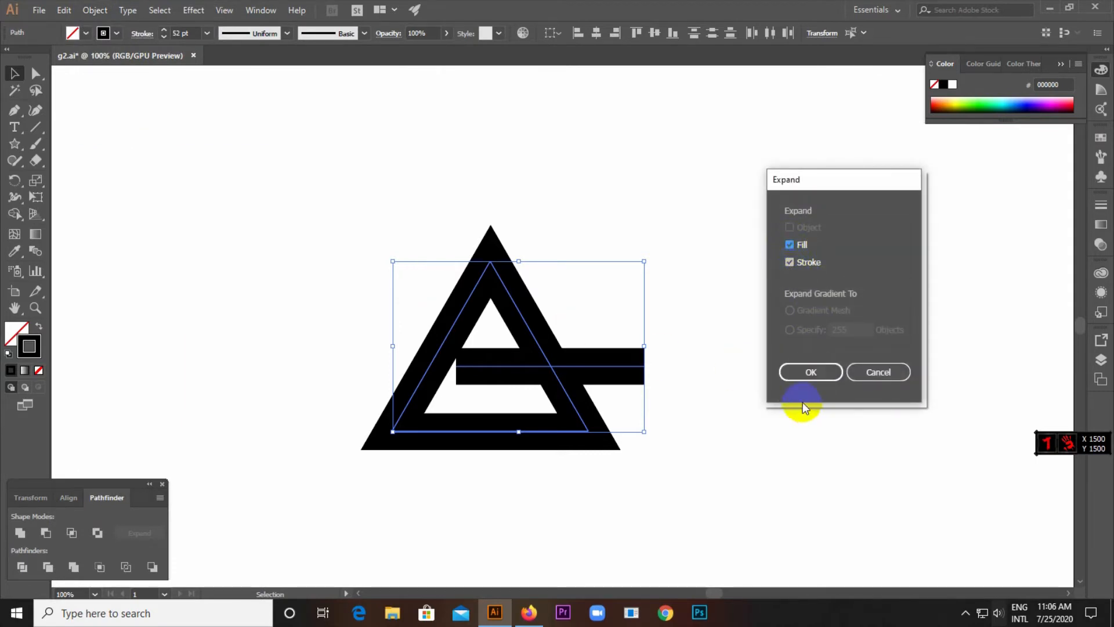
pyautogui.click(809, 372)
# - Divide the overlapping triangle and bar with Pathfinder and ungroup the resulting pieces
pyautogui.moveTo(281, 203); pyautogui.dragTo(769, 570)
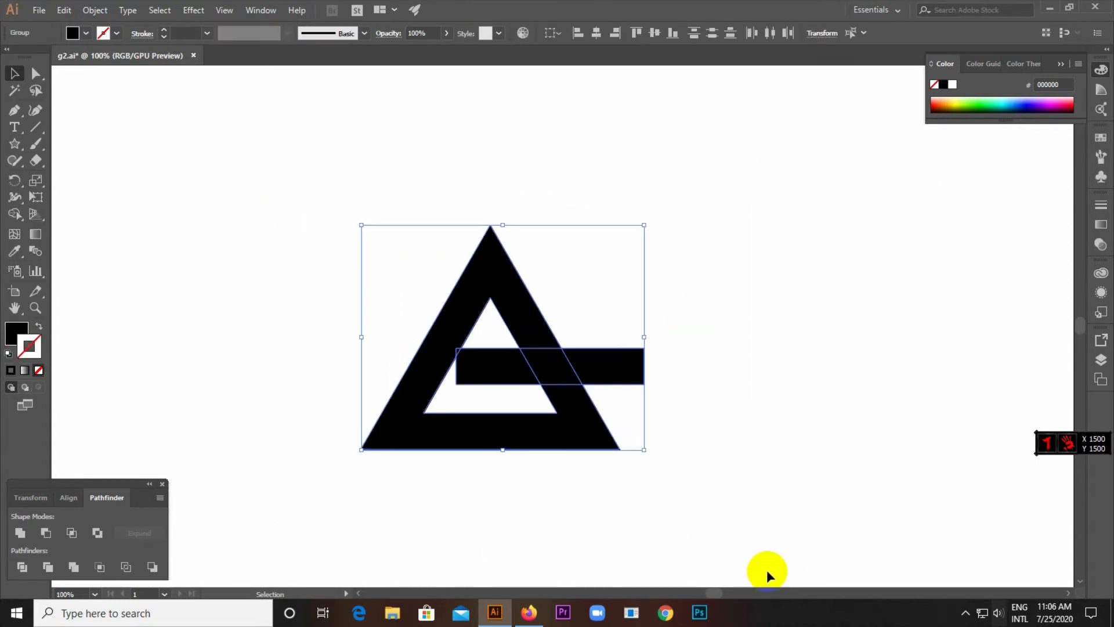
pyautogui.click(22, 567)
pyautogui.rightClick(472, 361)
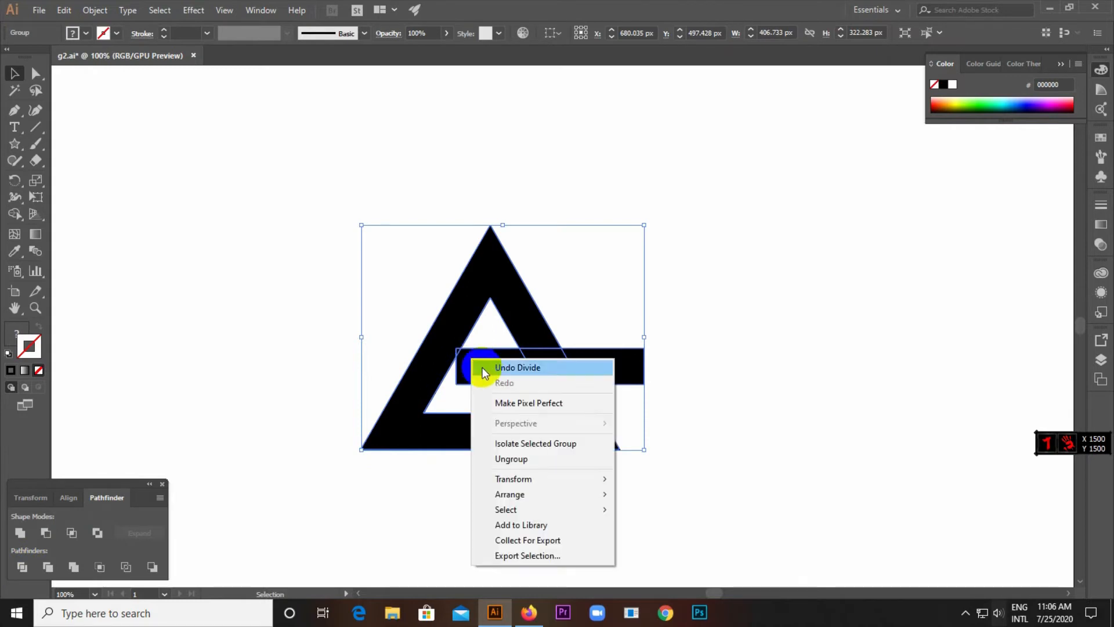
pyautogui.click(540, 459)
# - Delete the bar piece protruding beyond the triangle's right side
pyautogui.click(575, 541)
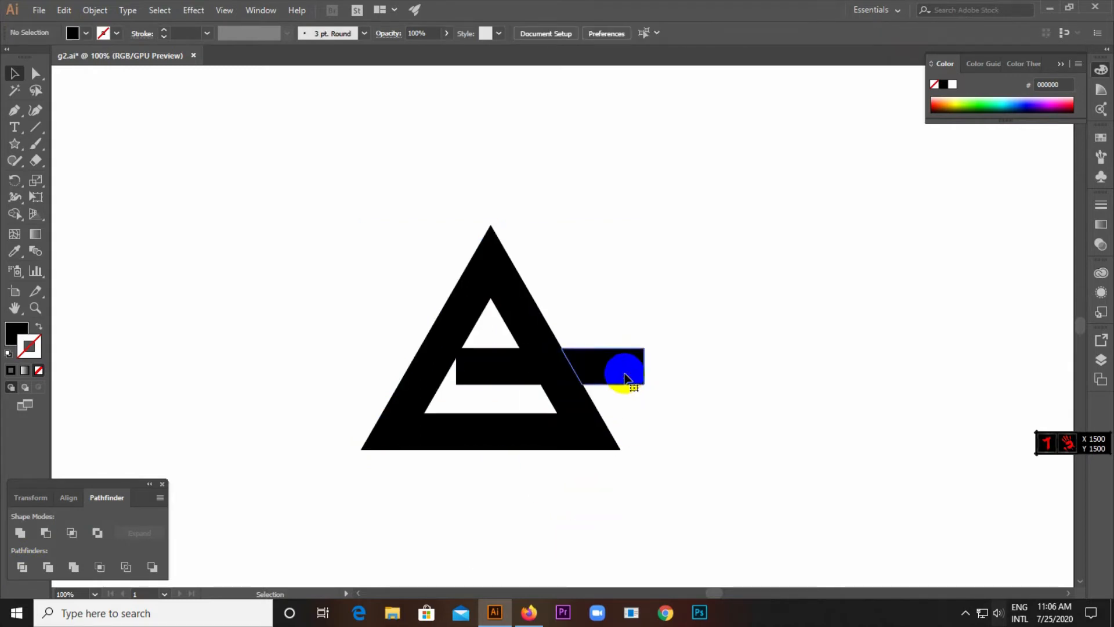
pyautogui.click(625, 374)
pyautogui.press('Delete')
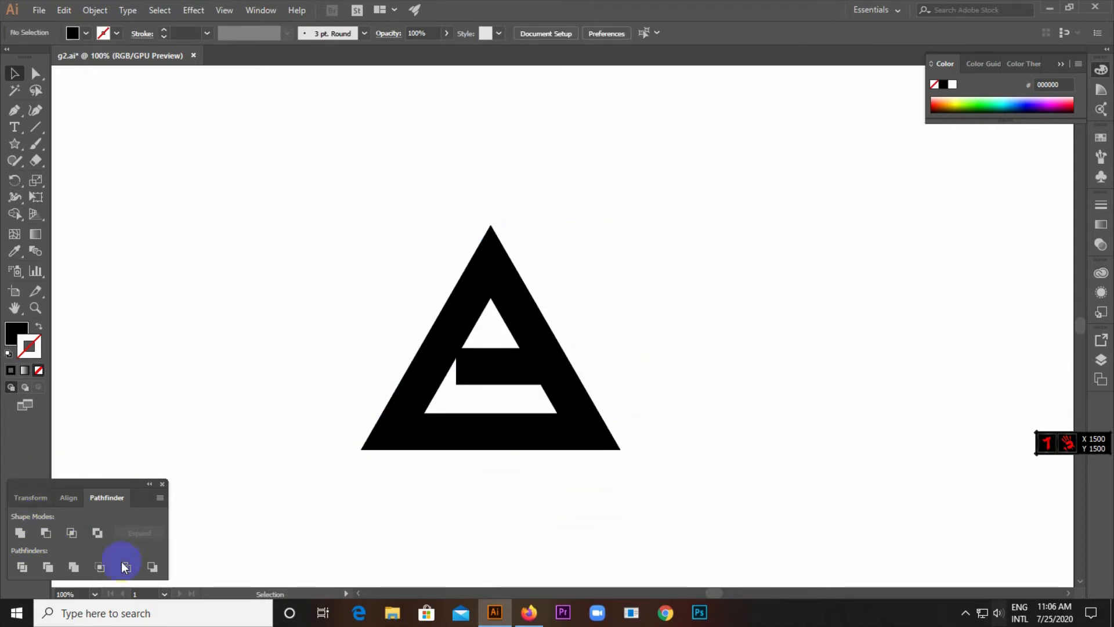
pyautogui.click(262, 10)
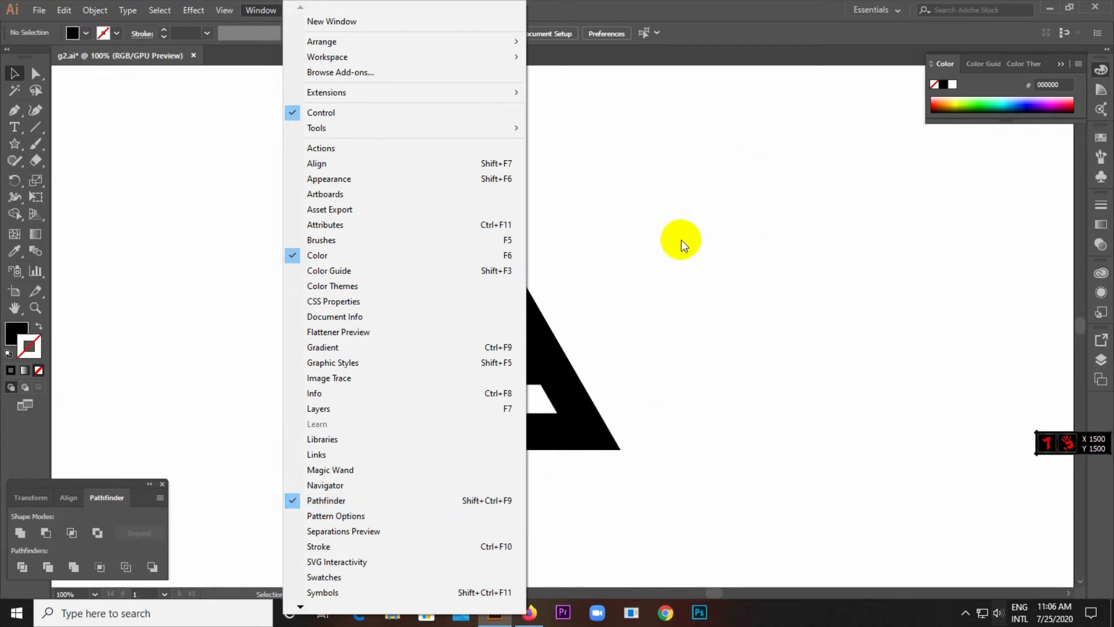
pyautogui.click(678, 235)
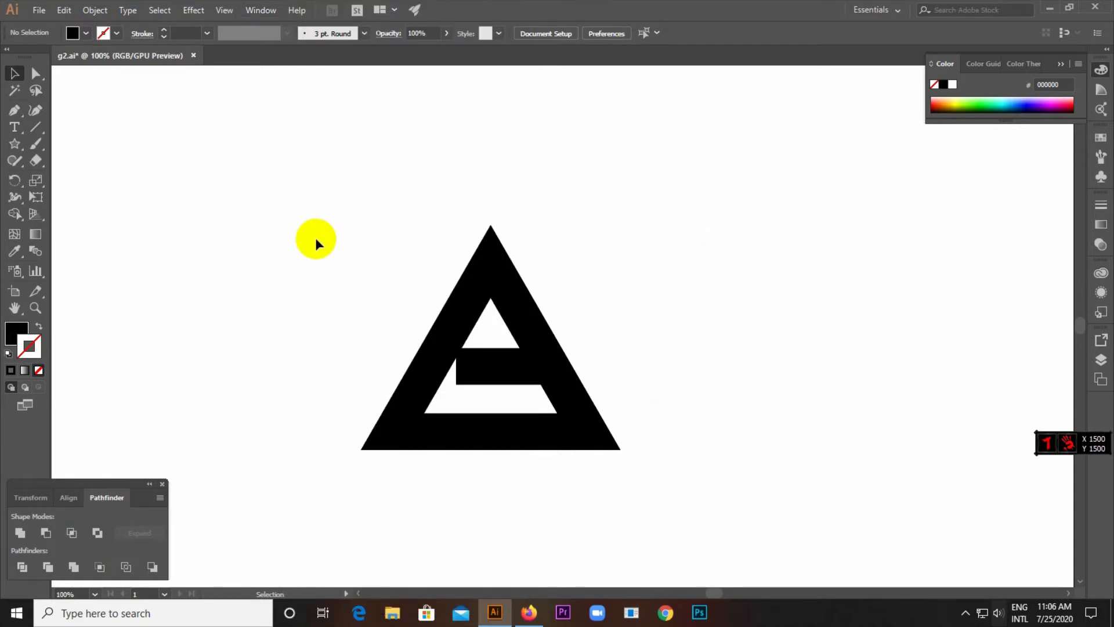
pyautogui.click(507, 368)
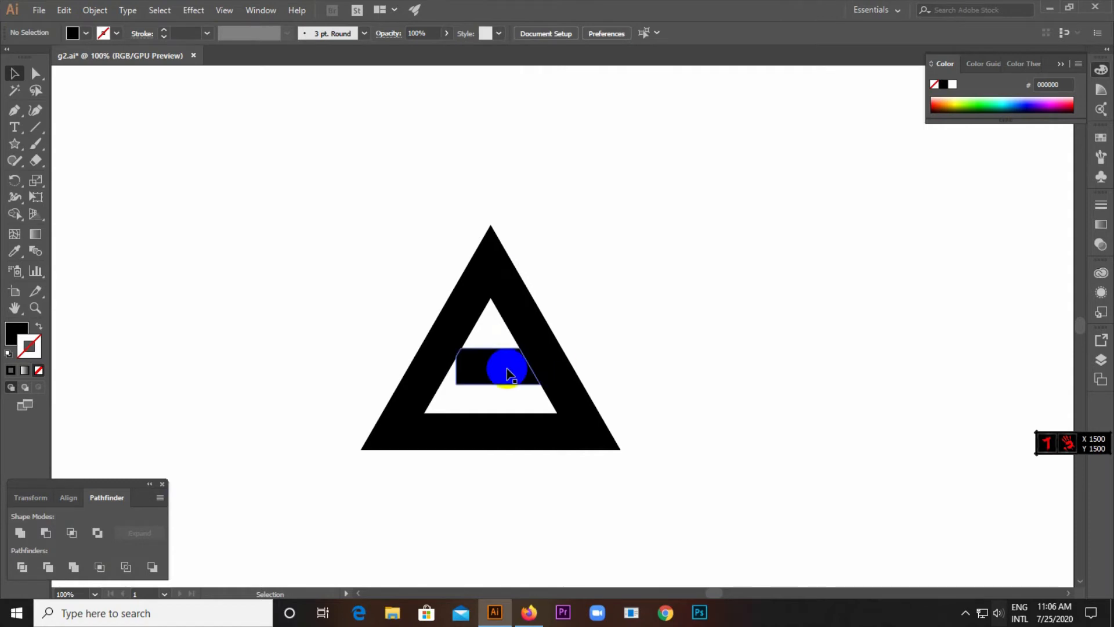
pyautogui.click(457, 332)
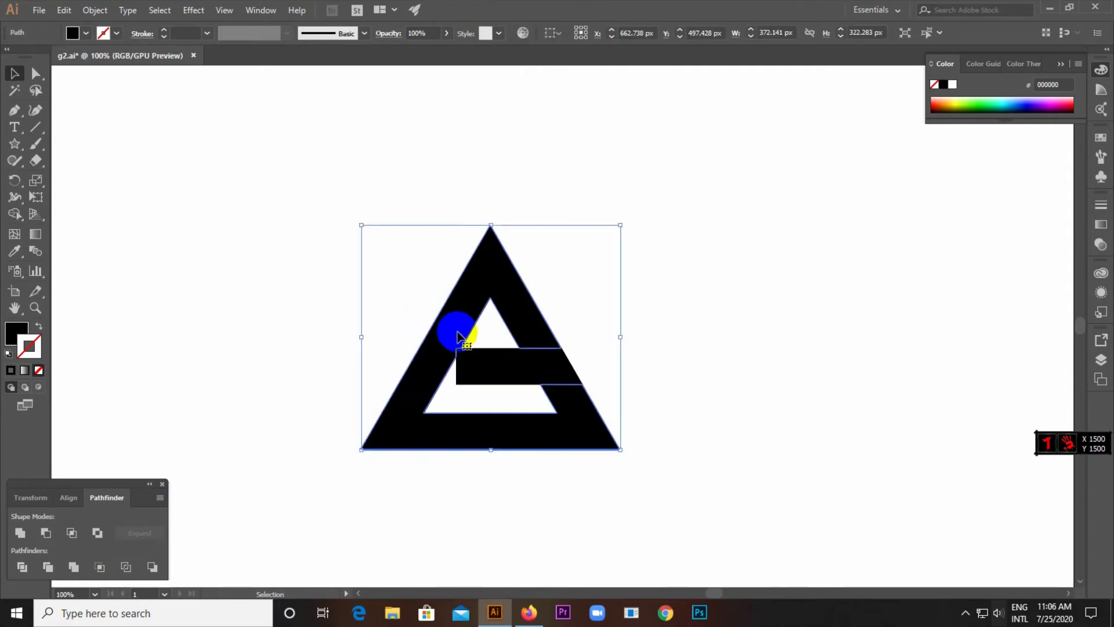
pyautogui.click(494, 494)
pyautogui.click(458, 347)
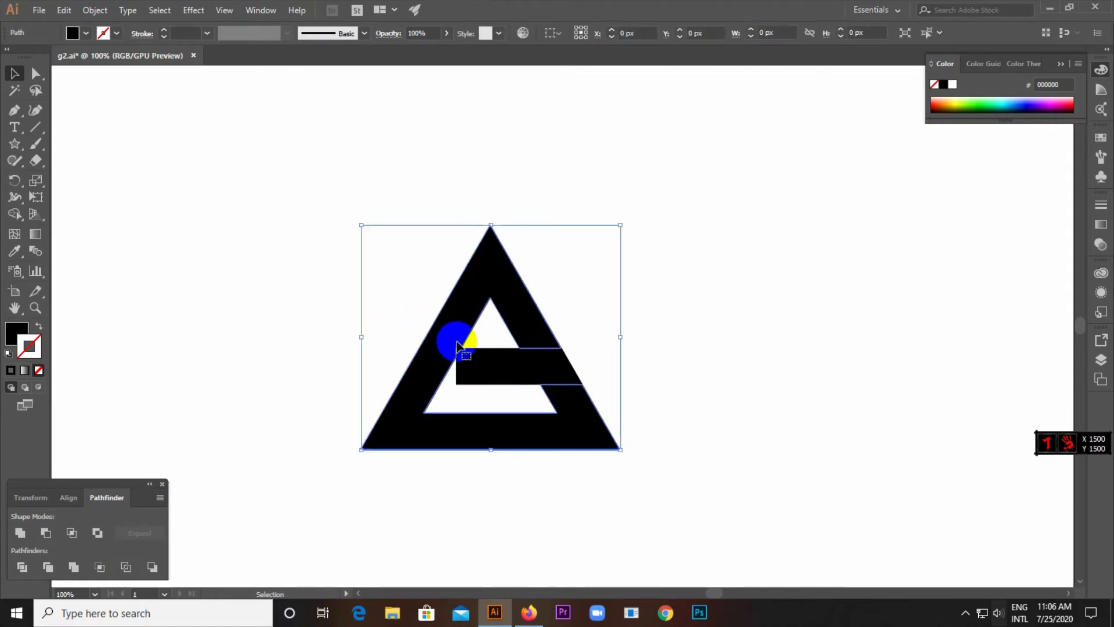
pyautogui.click(318, 286)
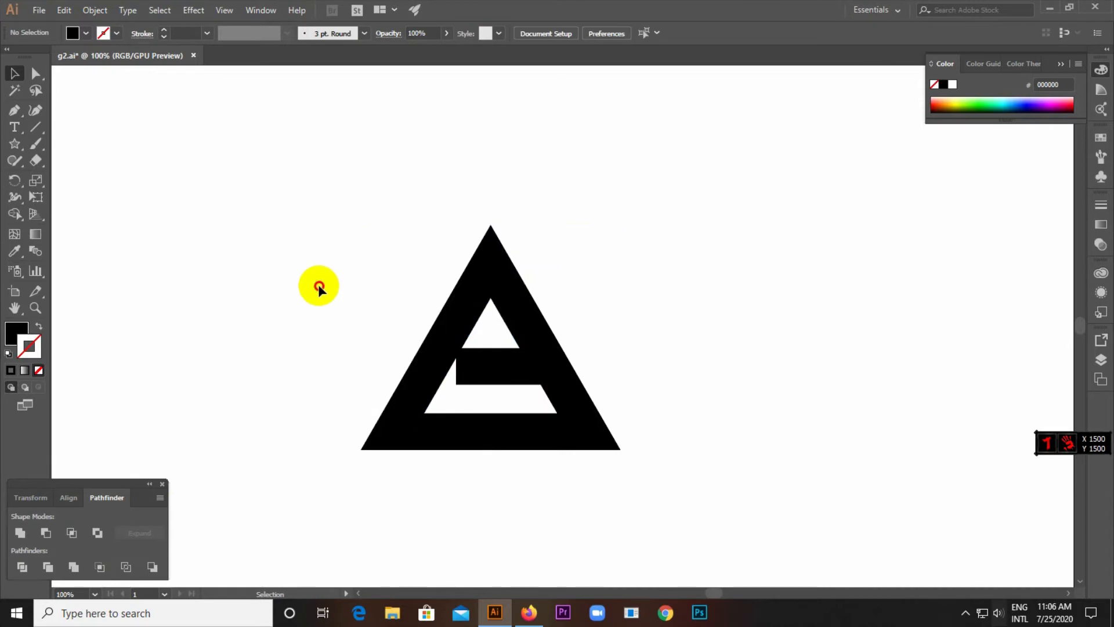
# - Offset the path of the triangle frame outward by 20 px with miter joins, previewing the result
pyautogui.click(460, 313)
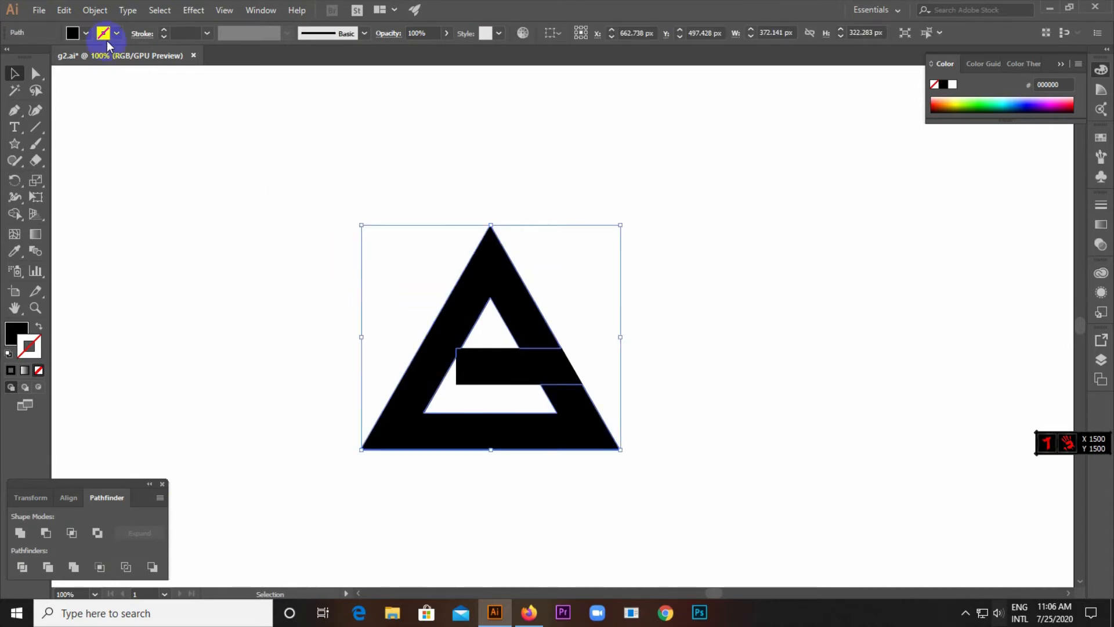
pyautogui.click(95, 10)
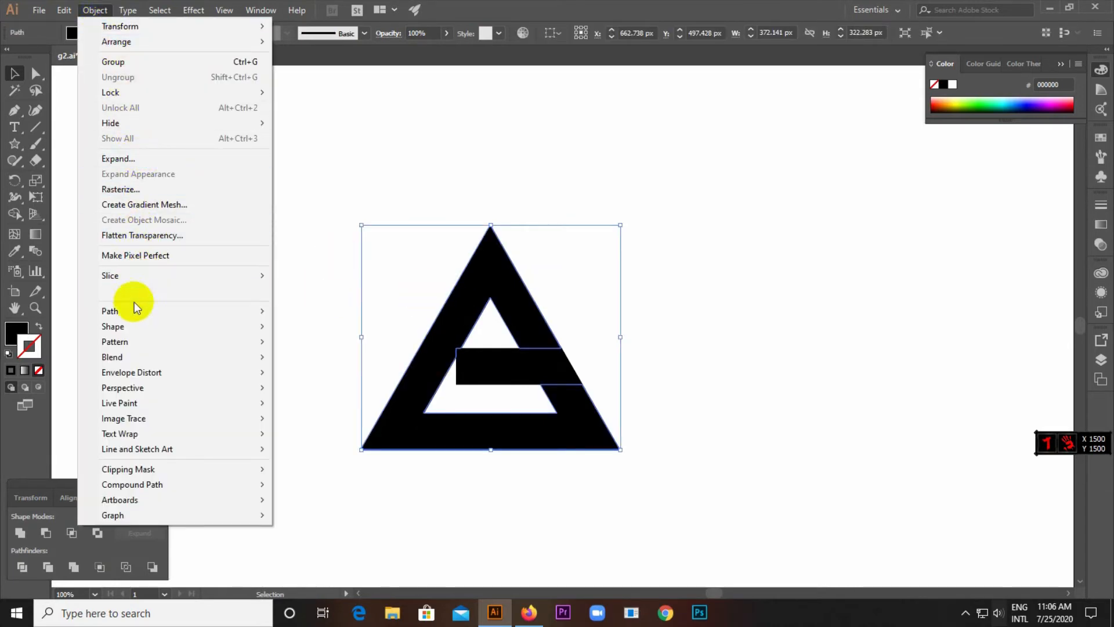
pyautogui.moveTo(134, 311)
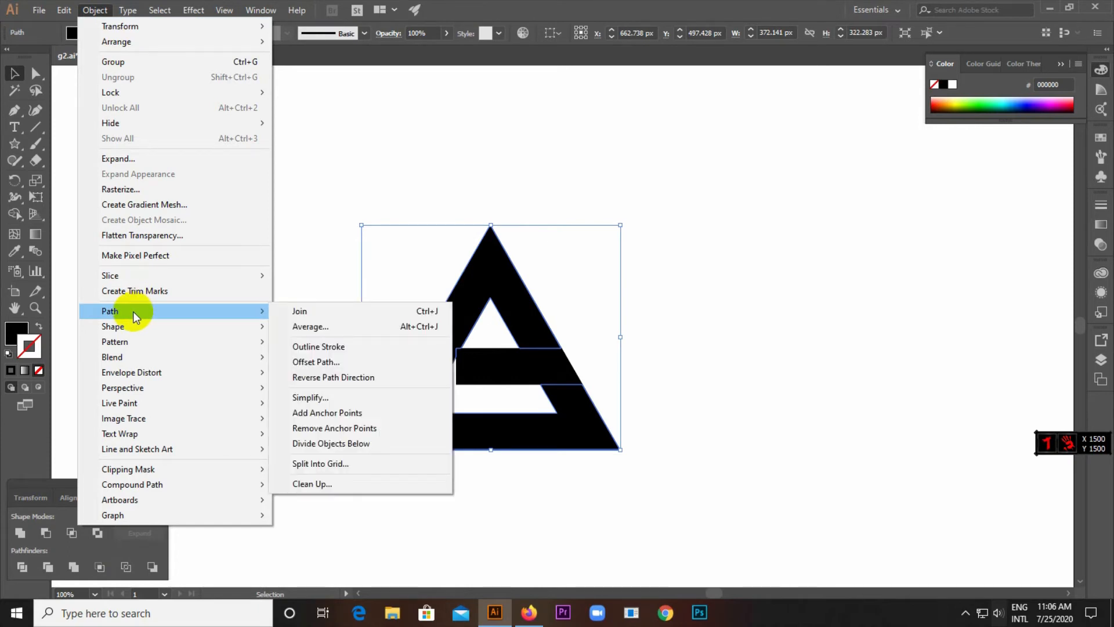
pyautogui.click(355, 361)
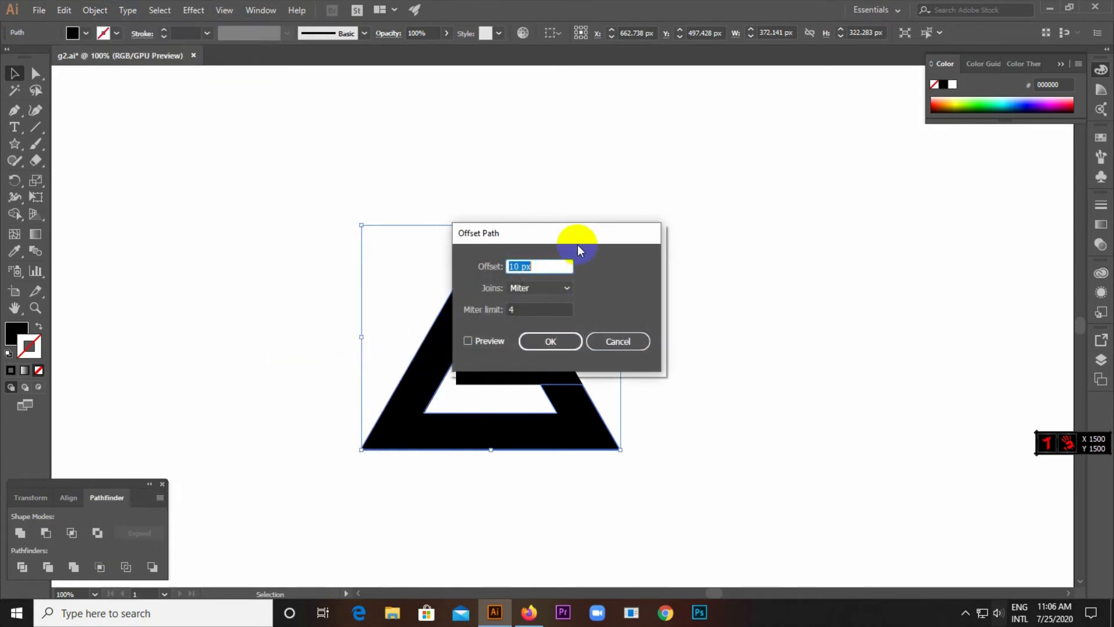
pyautogui.moveTo(576, 235); pyautogui.dragTo(852, 190)
pyautogui.click(745, 295)
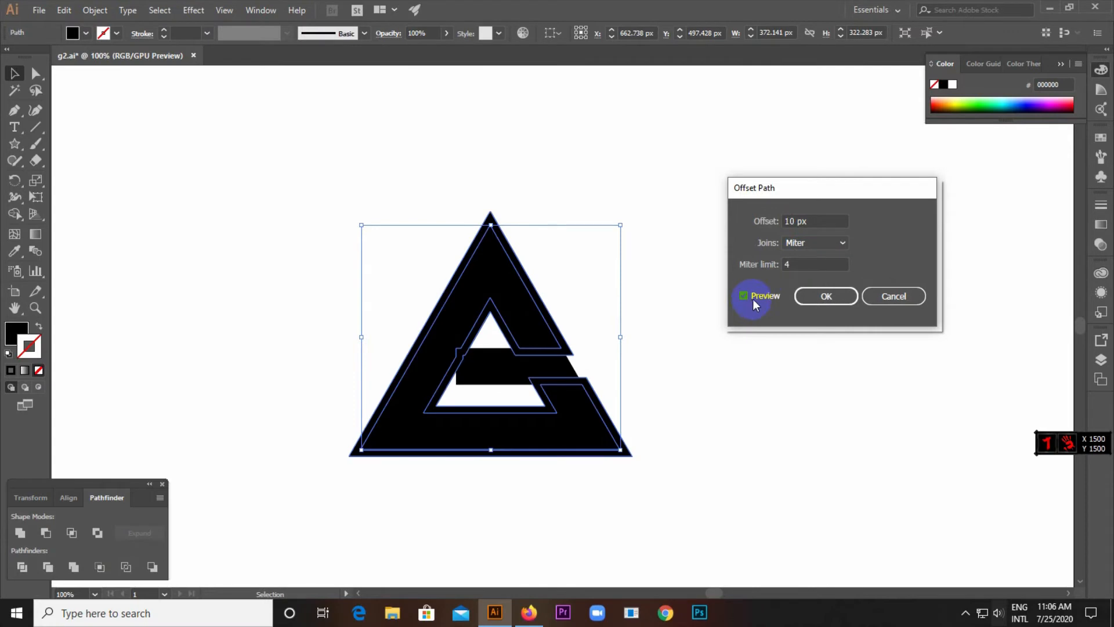
pyautogui.click(822, 219)
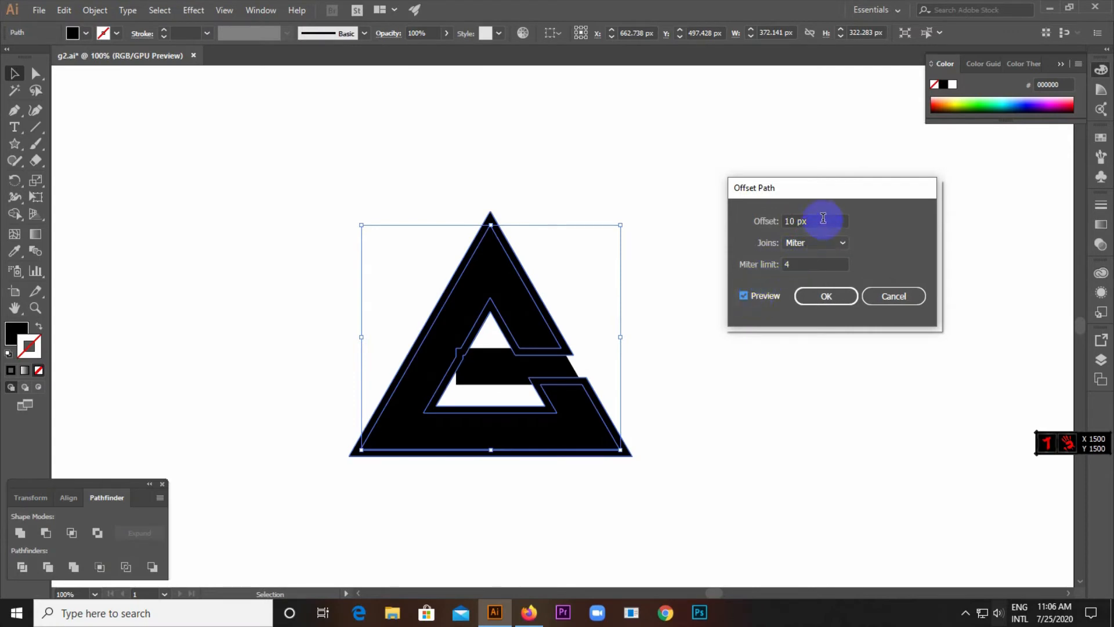
pyautogui.press('Up')
pyautogui.press('Up')
pyautogui.press('Up')
pyautogui.press('Up')
pyautogui.press('Up')
pyautogui.press('Up')
pyautogui.press('Up')
pyautogui.press('Up')
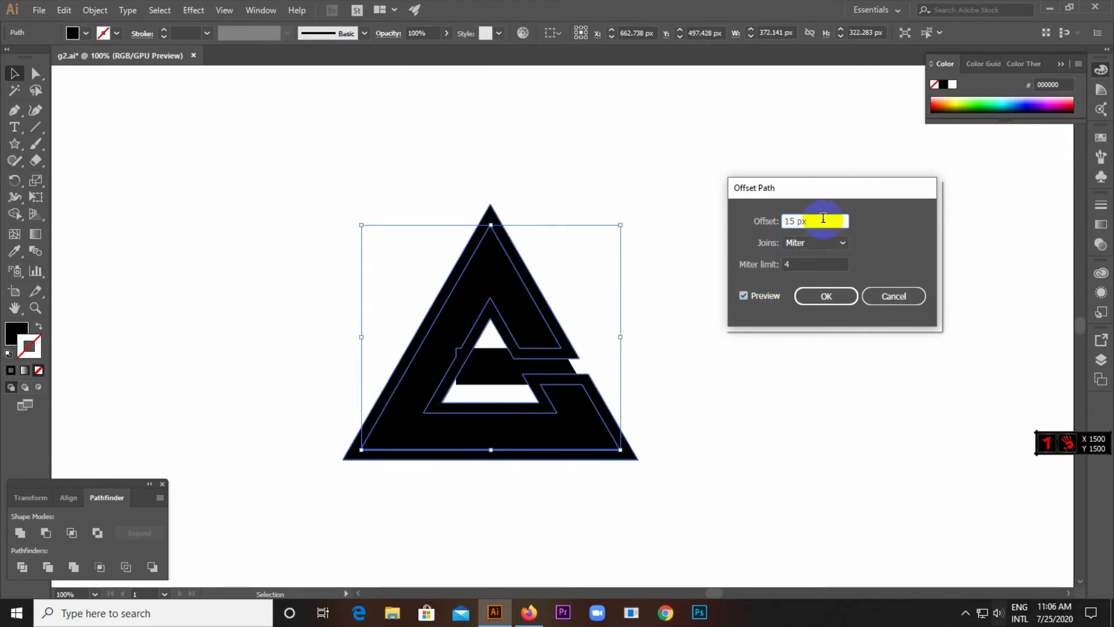
pyautogui.press('Up')
pyautogui.press('Up')
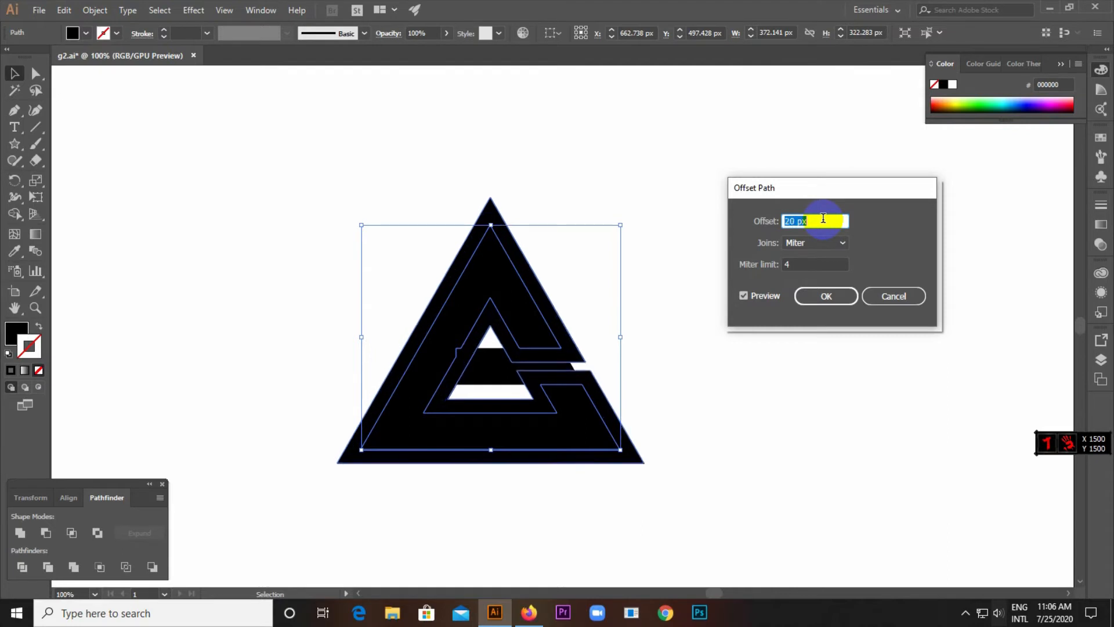
pyautogui.click(824, 296)
# - Divide all the overlapping triangle, bar and offset shapes with Pathfinder and ungroup the resulting pieces
pyautogui.click(247, 235)
pyautogui.click(530, 396)
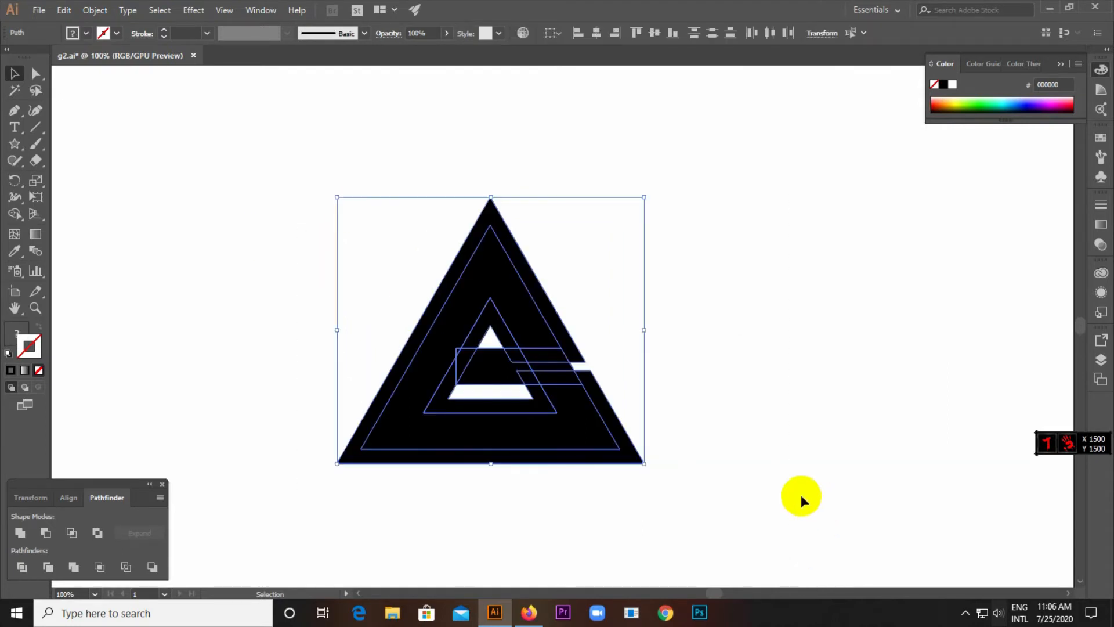
pyautogui.click(21, 567)
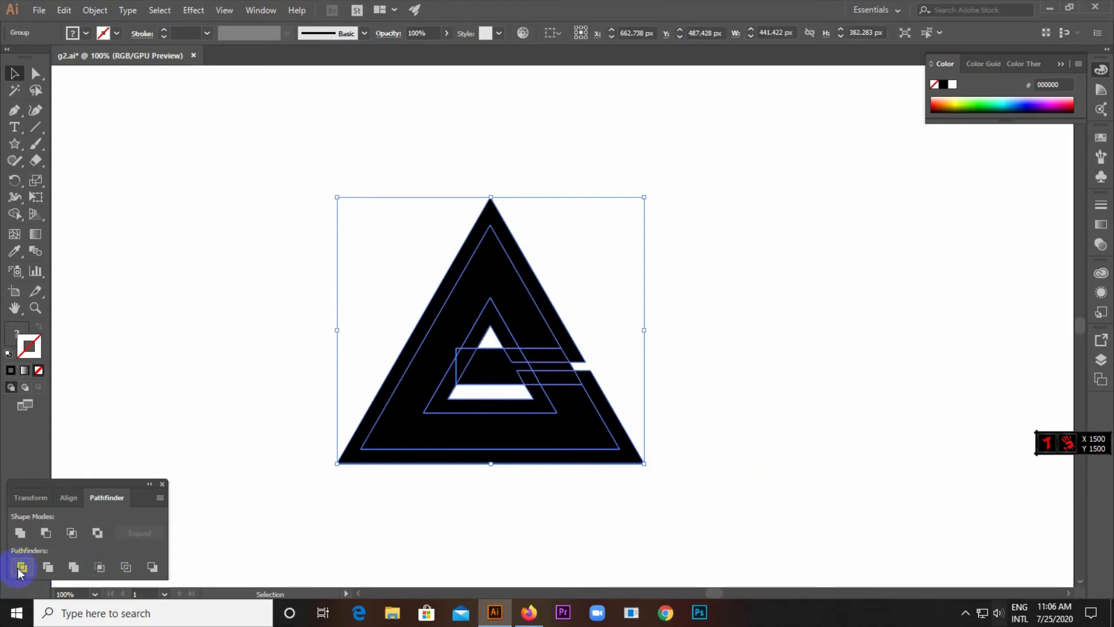
pyautogui.rightClick(481, 343)
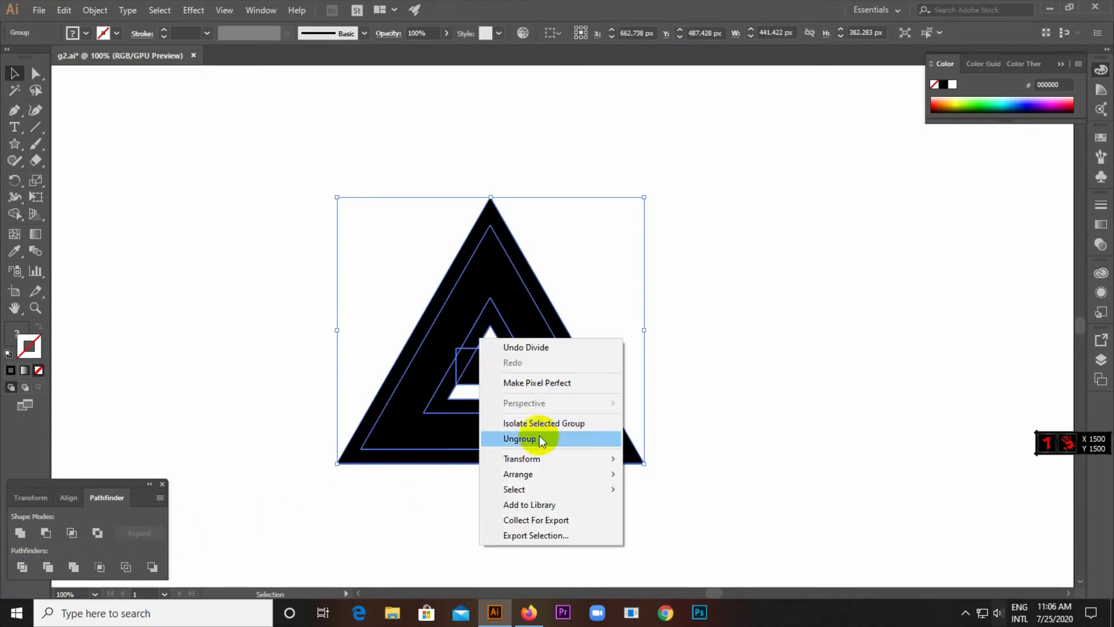
pyautogui.click(541, 441)
pyautogui.click(821, 451)
# - Delete the offset pieces inside the triangle's opening, the bar's slanted left corner piece and the outer border around the triangle
pyautogui.click(448, 400)
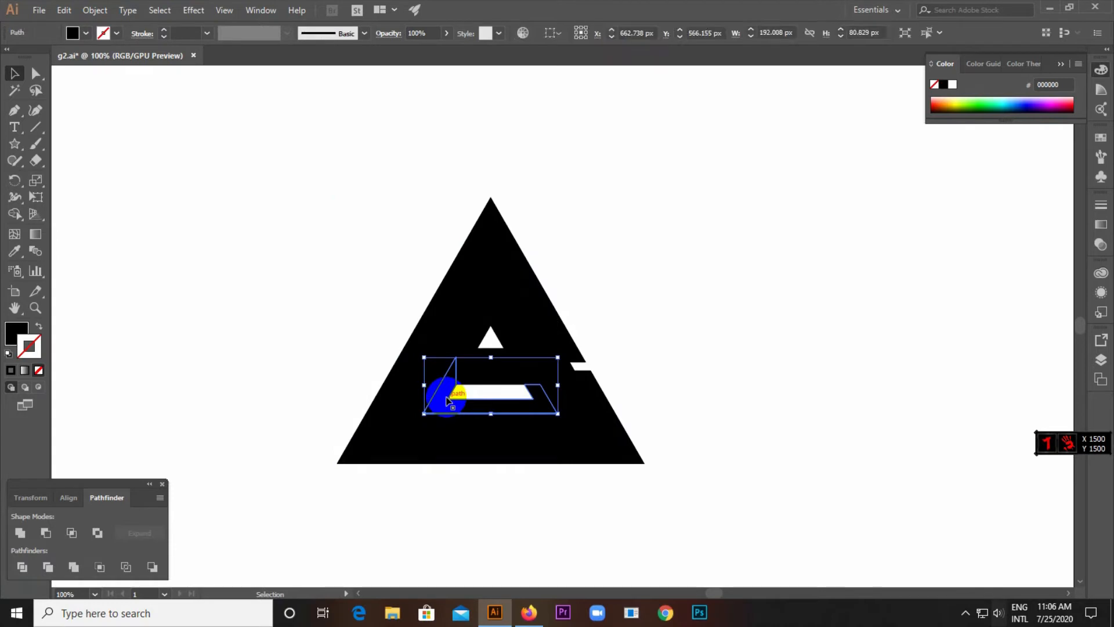
pyautogui.press('Delete')
pyautogui.click(458, 360)
pyautogui.press('Delete')
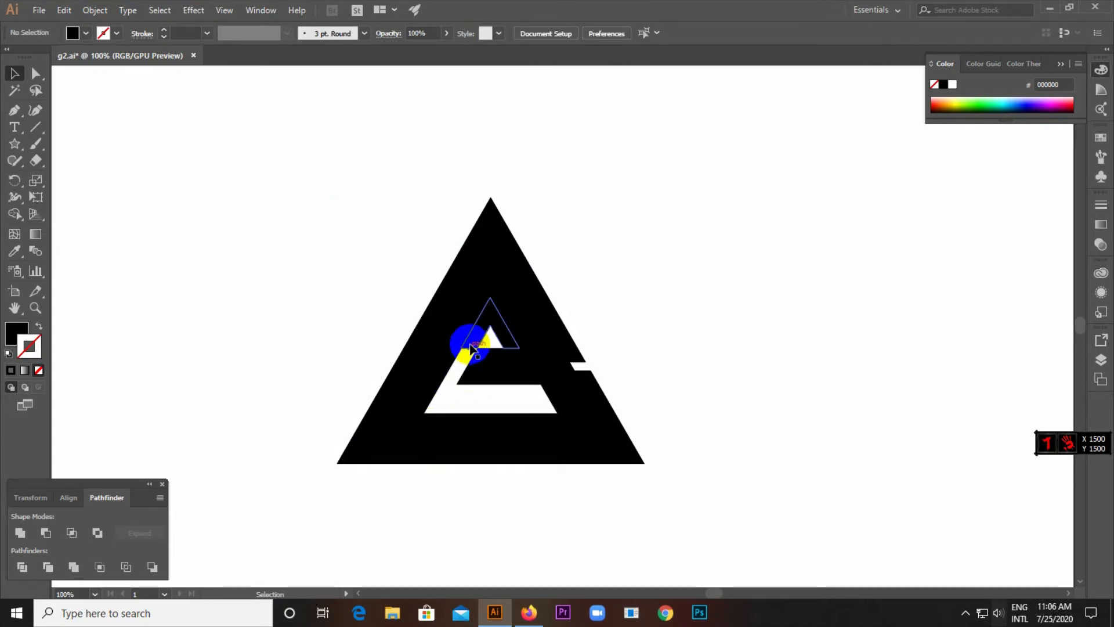
pyautogui.click(470, 344)
pyautogui.press('Delete')
pyautogui.click(460, 272)
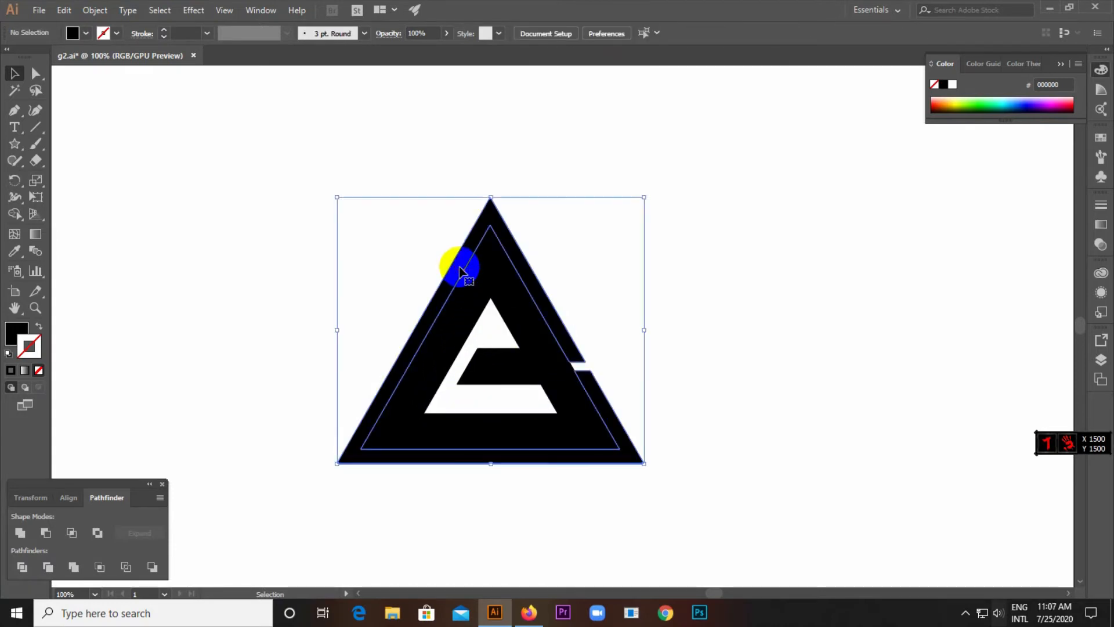
pyautogui.press('Delete')
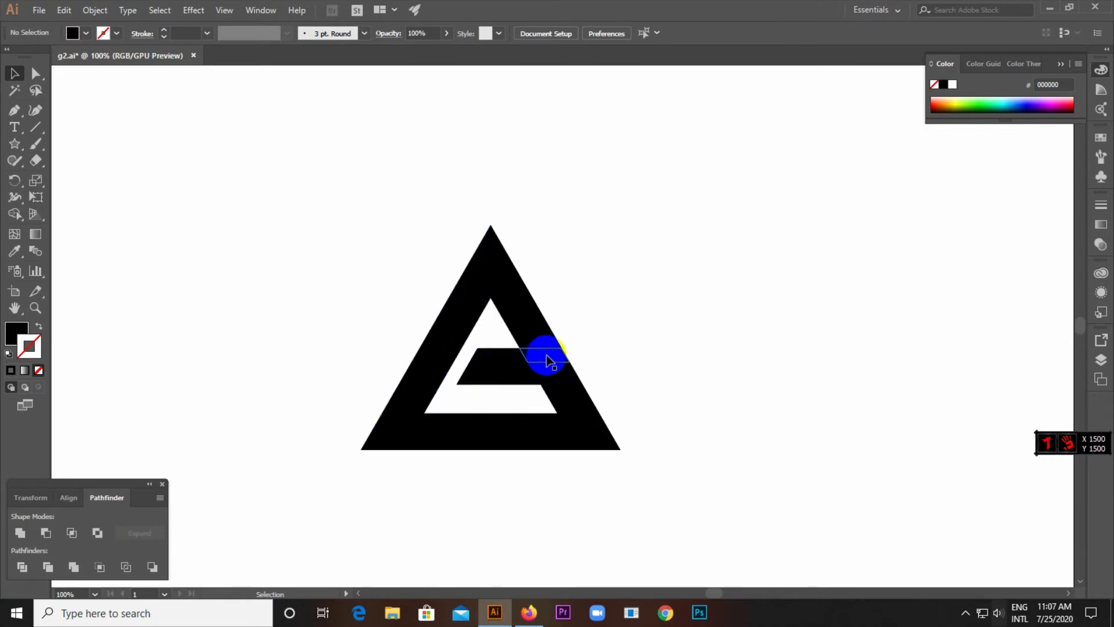
# - Delete the unfilled leftover paths inside the triangle's opening, one below and one above the bar
pyautogui.scroll(2, 519, 357)
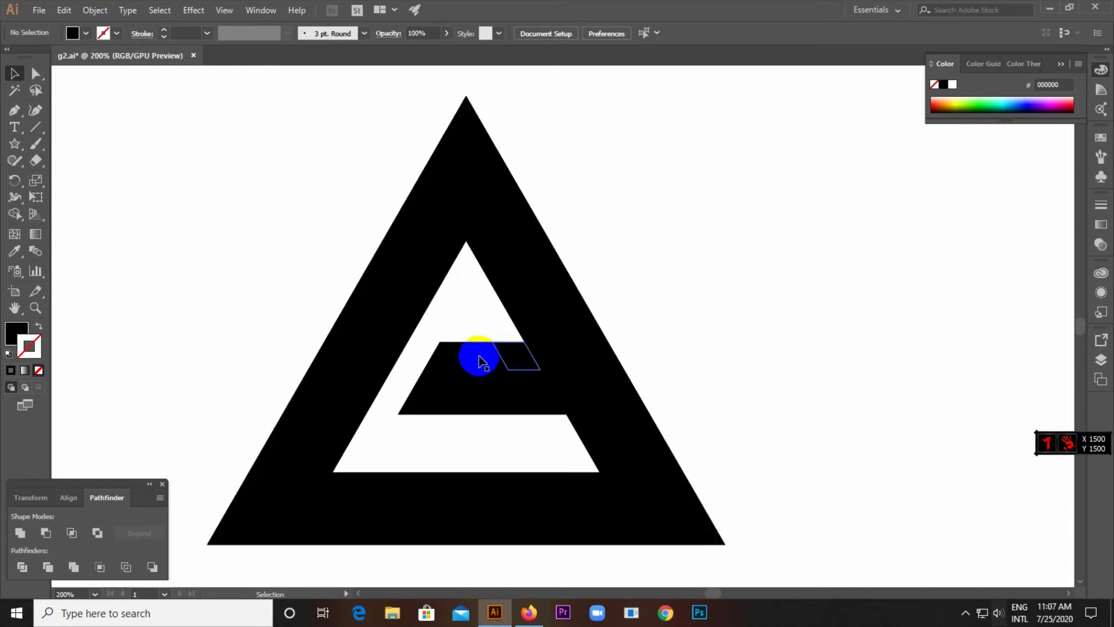
pyautogui.hotkey('ctrl', '-')
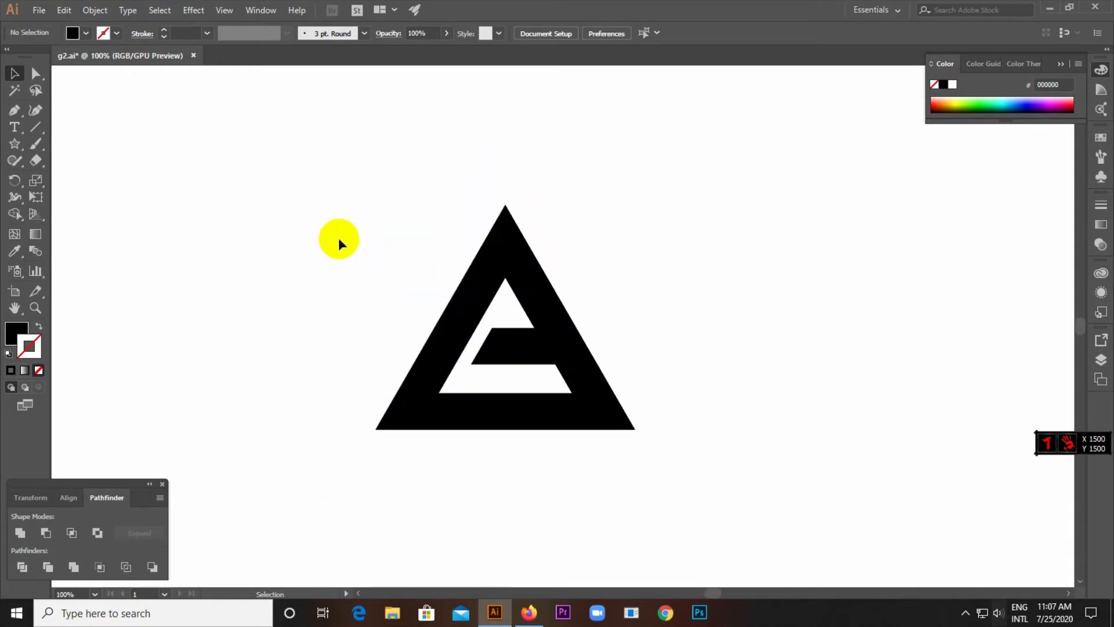
pyautogui.hotkey('ctrl', 'a')
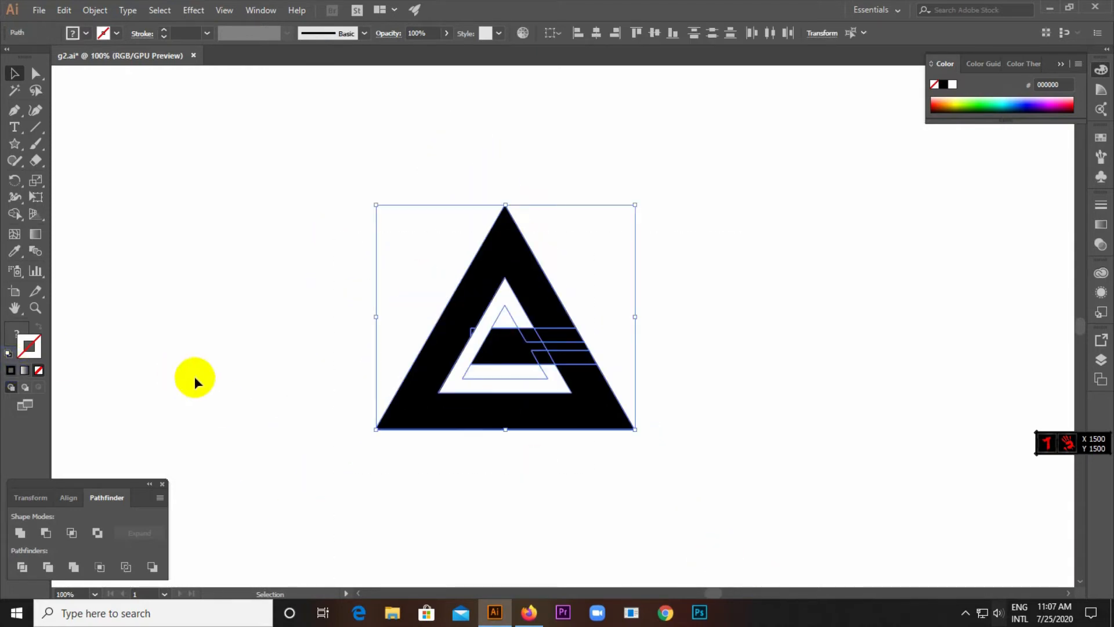
pyautogui.click(198, 378)
pyautogui.click(497, 380)
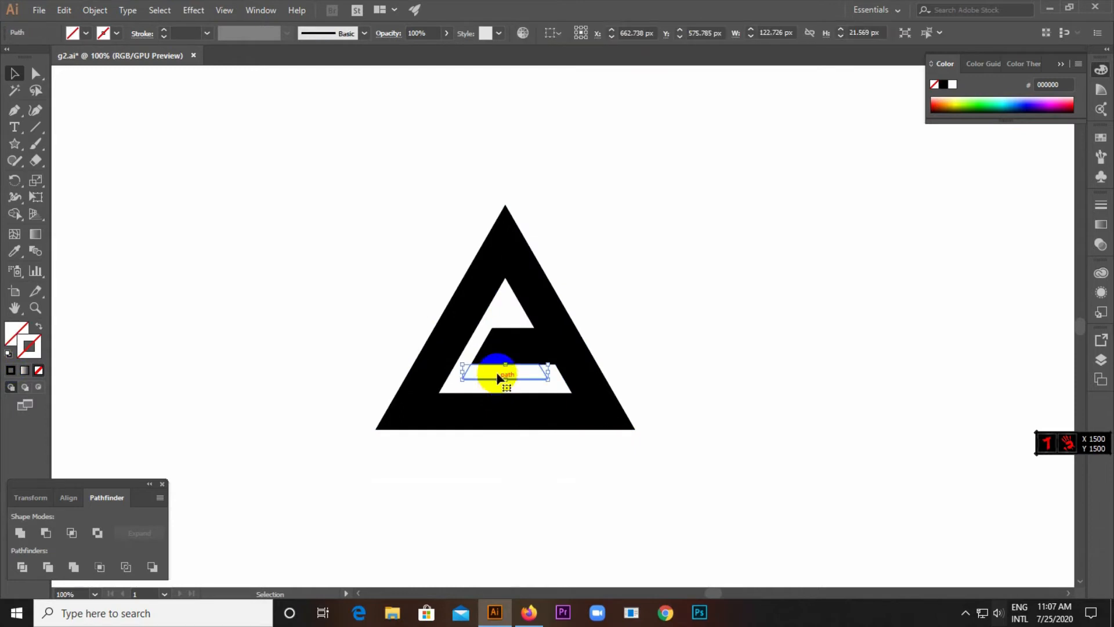
pyautogui.press('Delete')
pyautogui.click(505, 314)
pyautogui.press('Delete')
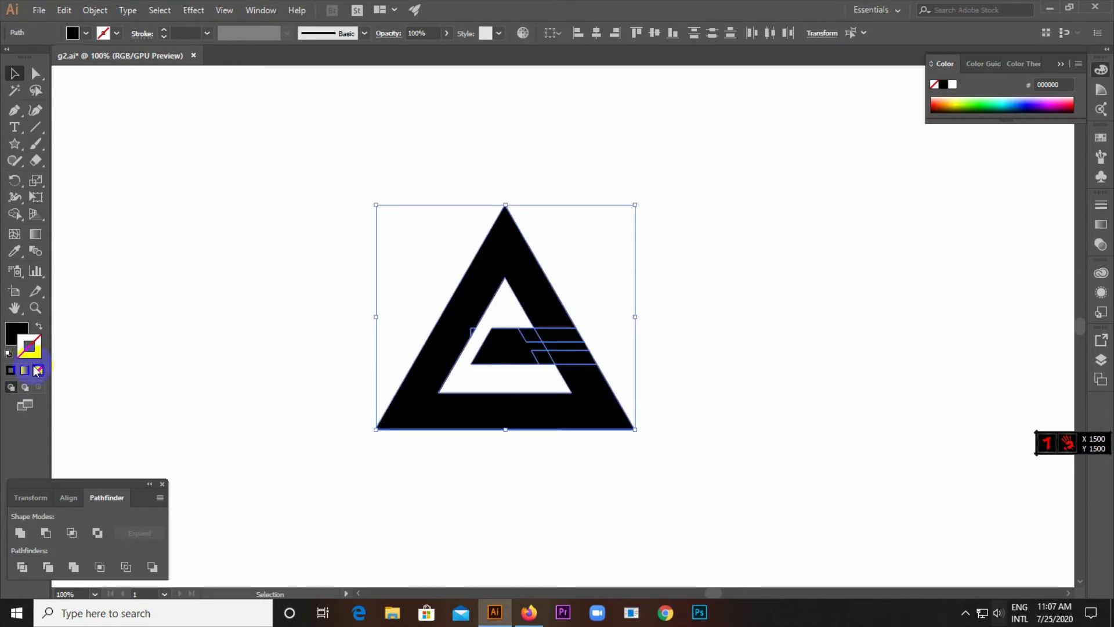
# - Merge the bar's fragments into one slanted bar reaching the triangle's outer right edge with the Shape Builder tool
pyautogui.click(16, 215)
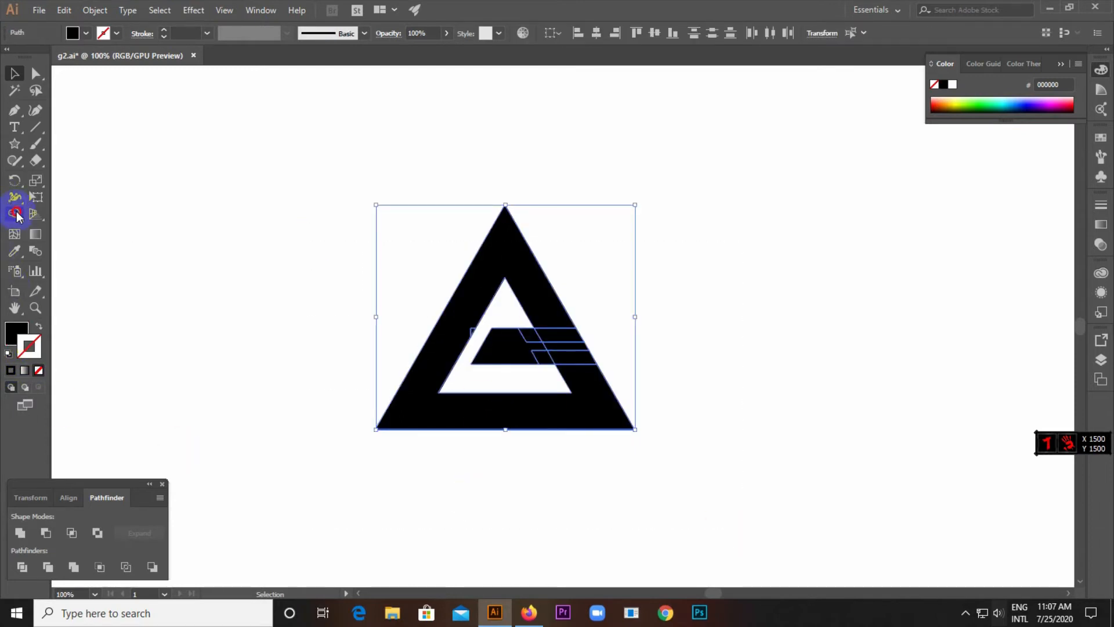
pyautogui.scroll(3, 537, 335)
pyautogui.moveTo(409, 357)
pyautogui.mouseDown()
pyautogui.moveTo(427, 340)
pyautogui.moveTo(562, 336)
pyautogui.moveTo(570, 367)
pyautogui.mouseUp()
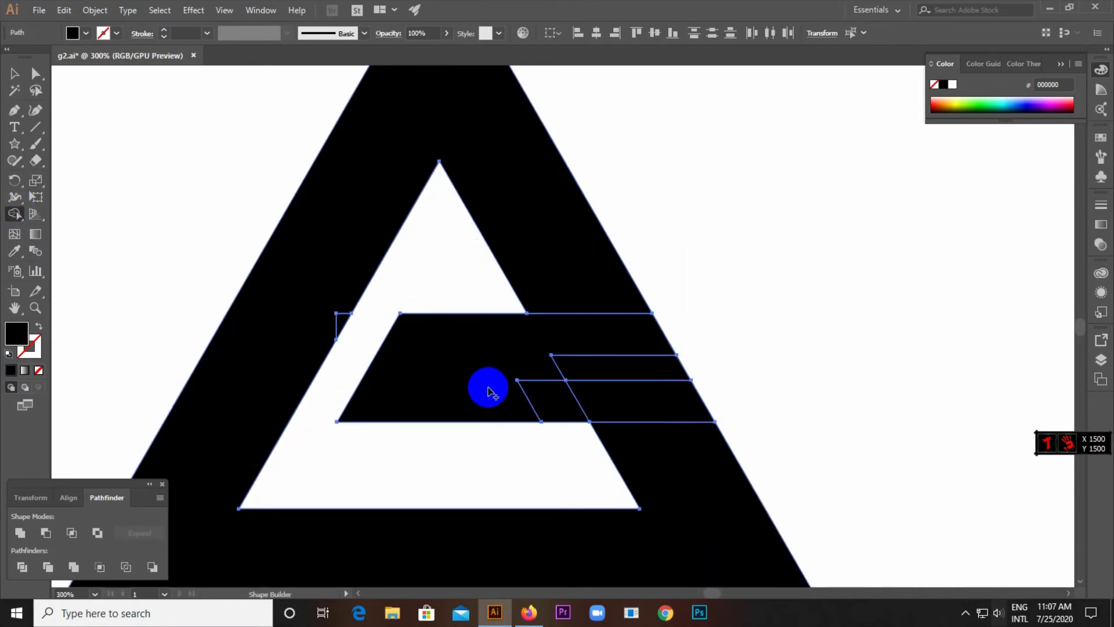
pyautogui.moveTo(488, 386); pyautogui.dragTo(599, 394)
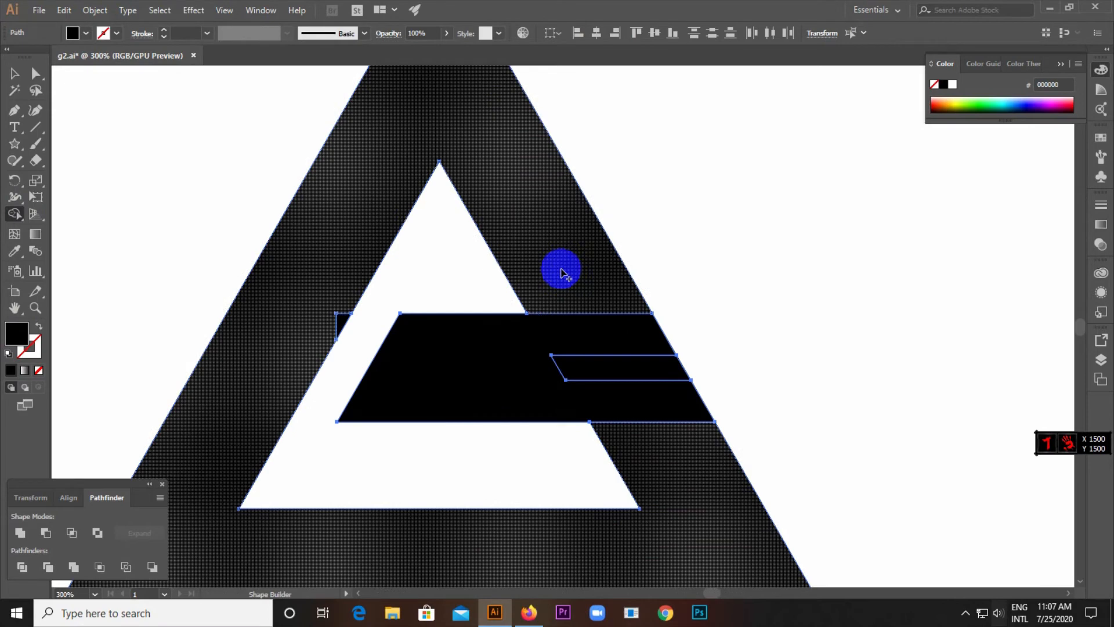
pyautogui.moveTo(530, 368); pyautogui.dragTo(599, 368)
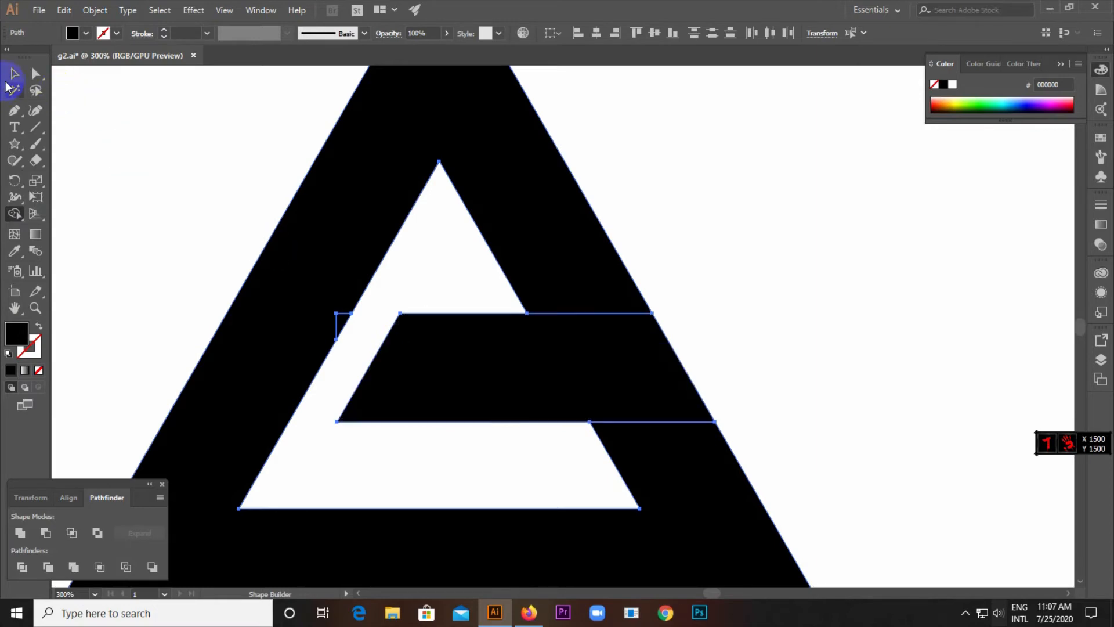
pyautogui.click(14, 74)
pyautogui.click(368, 301)
# - Offset the path of the merged bar outward by 20 px with miter joins, previewing the result
pyautogui.click(605, 379)
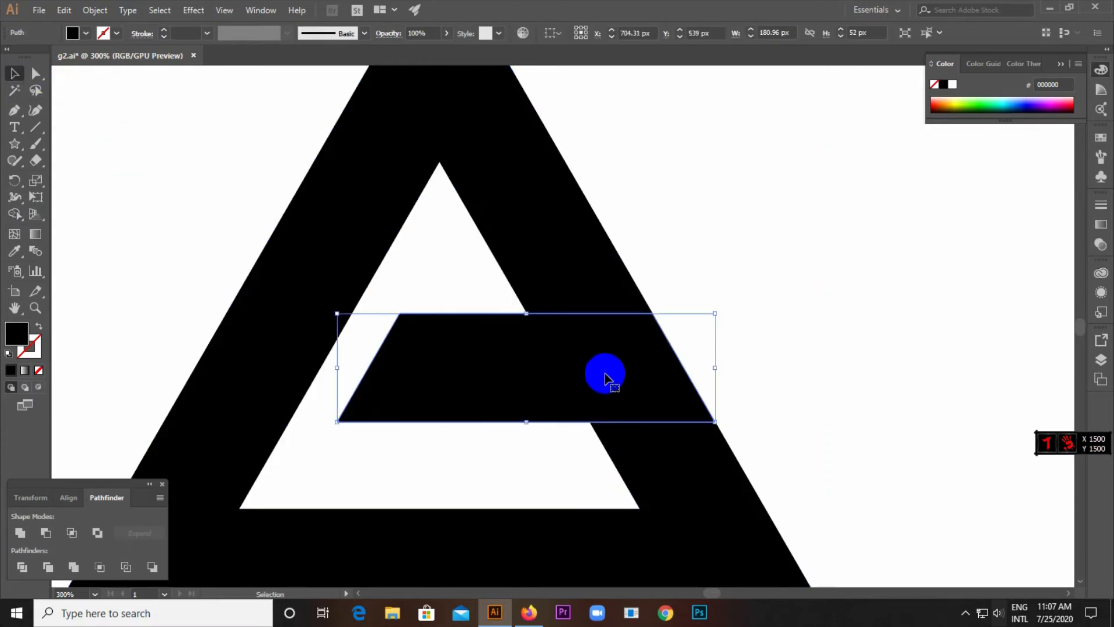
pyautogui.keyDown('alt'); pyautogui.scroll(-3, 615, 369); pyautogui.keyUp('alt')
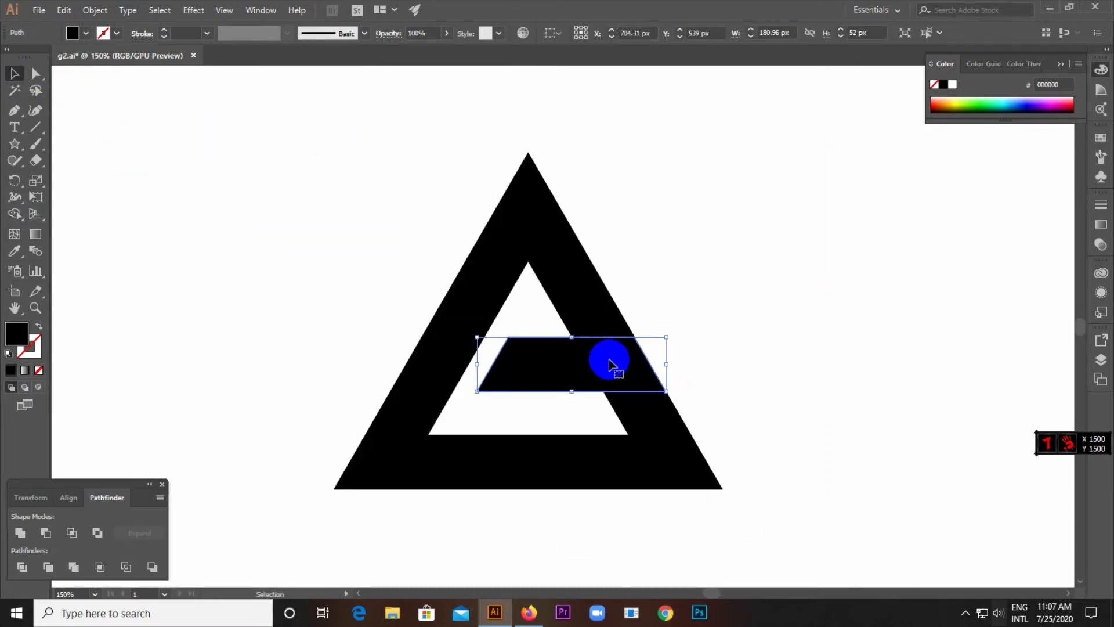
pyautogui.click(95, 9)
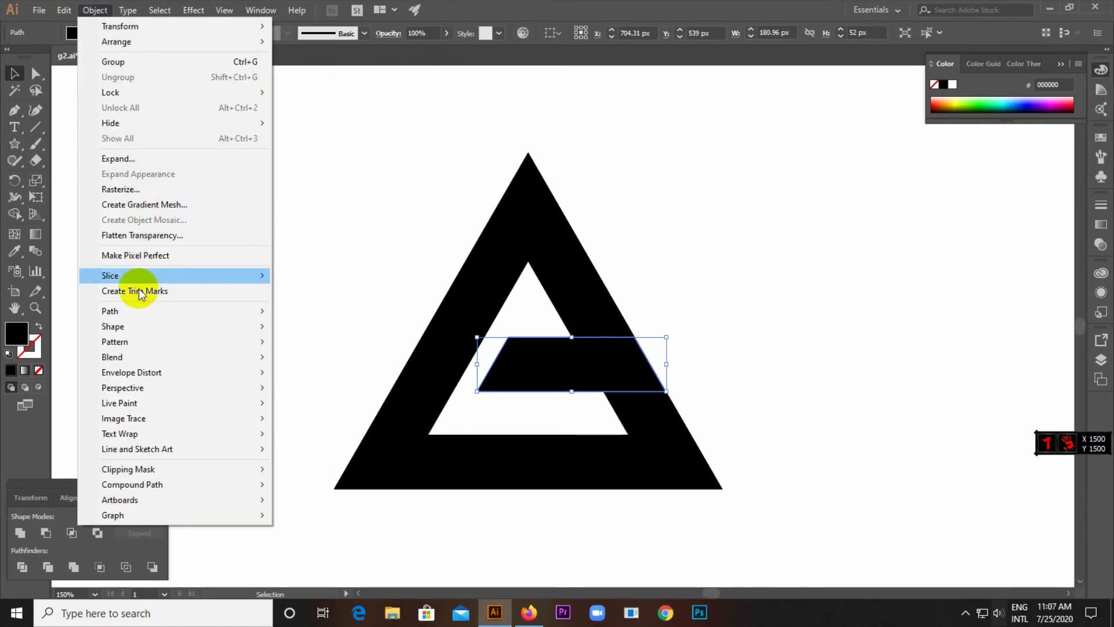
pyautogui.moveTo(135, 311)
pyautogui.click(339, 364)
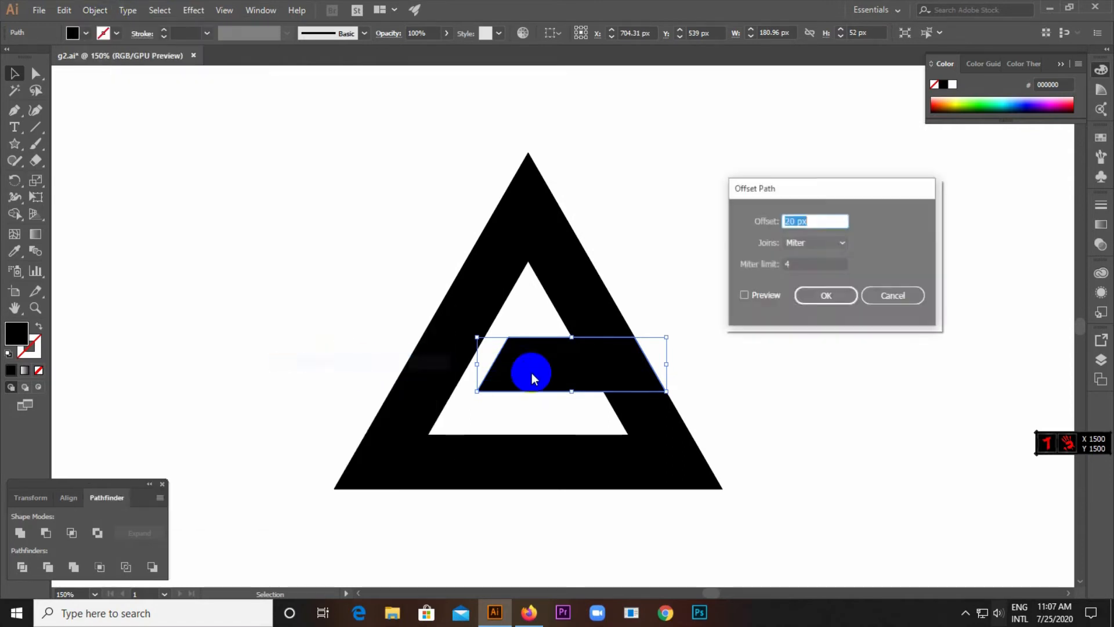
pyautogui.click(762, 297)
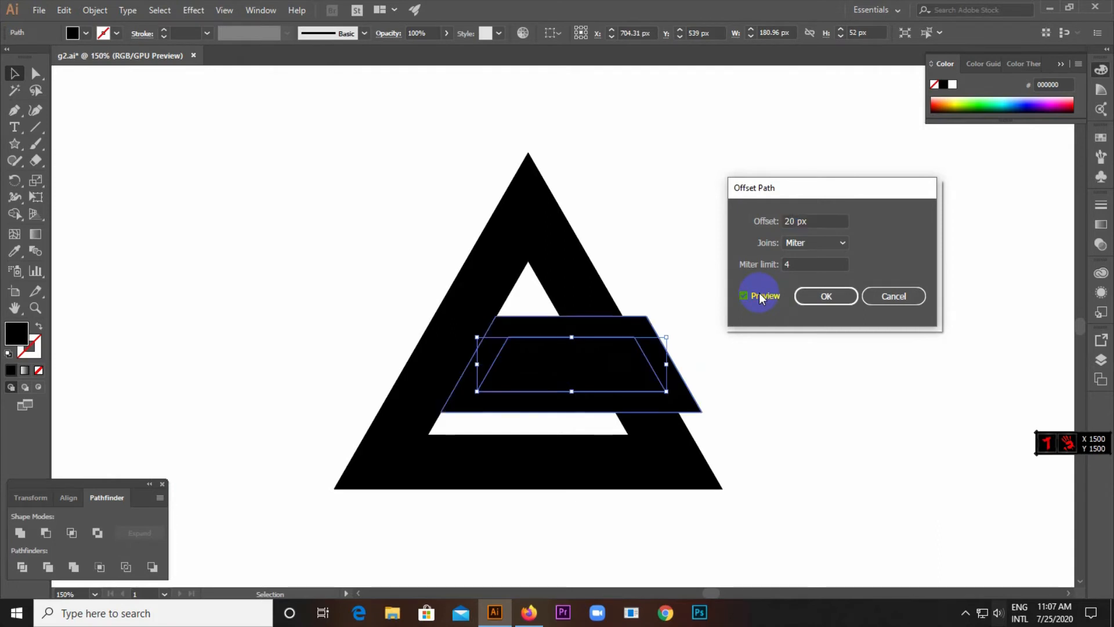
pyautogui.click(817, 298)
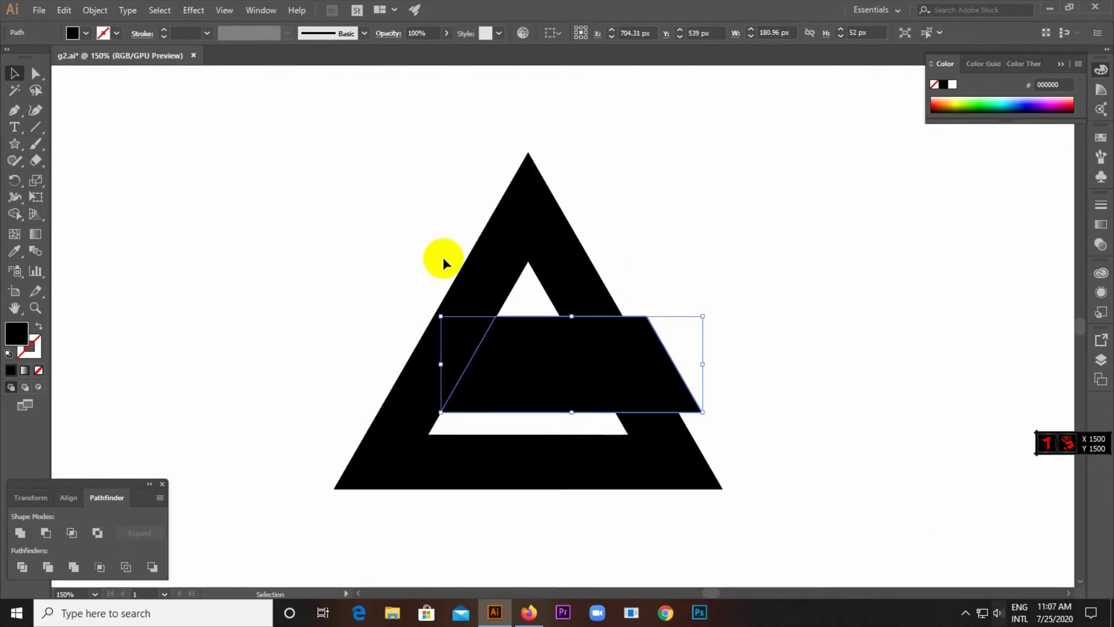
# - Divide the overlapping triangle, bar and offset shape with Pathfinder Divide and ungroup the resulting pieces
pyautogui.moveTo(264, 212); pyautogui.dragTo(902, 507)
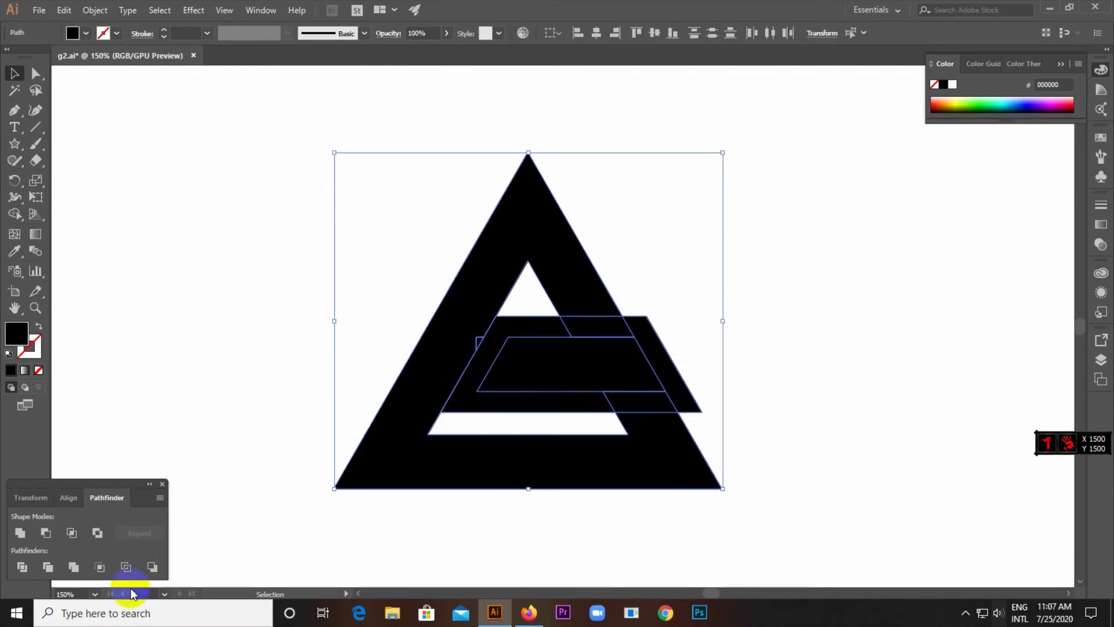
pyautogui.click(24, 567)
pyautogui.rightClick(473, 368)
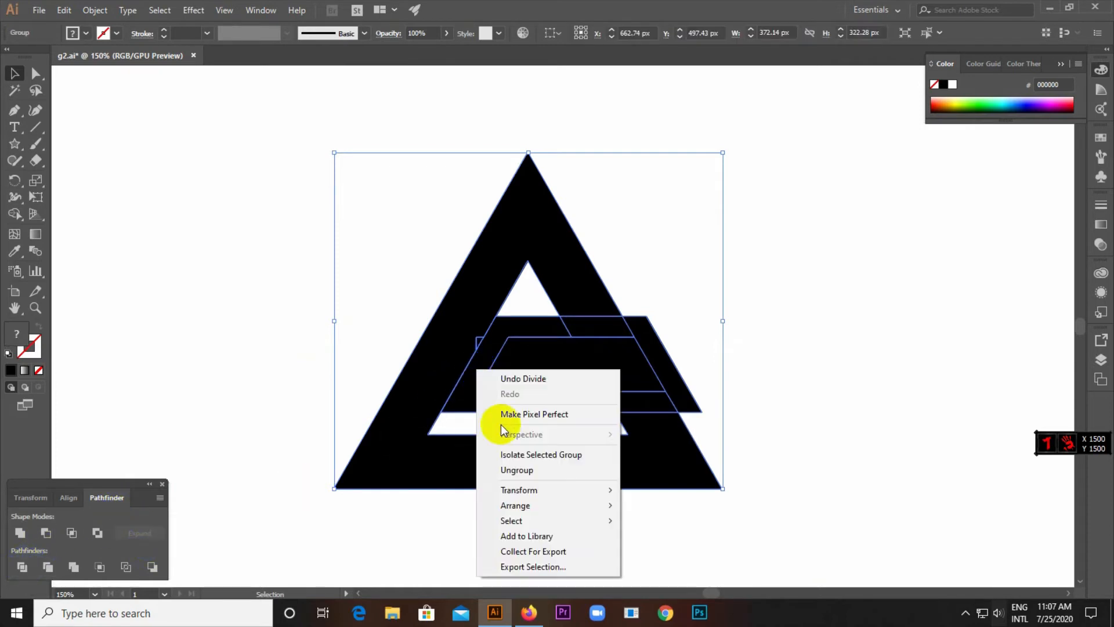
pyautogui.click(524, 470)
# - Delete the offset pieces inside the triangle's opening, beyond its right edge and across its right side just above the bar
pyautogui.click(520, 434)
pyautogui.click(514, 412)
pyautogui.press('Delete')
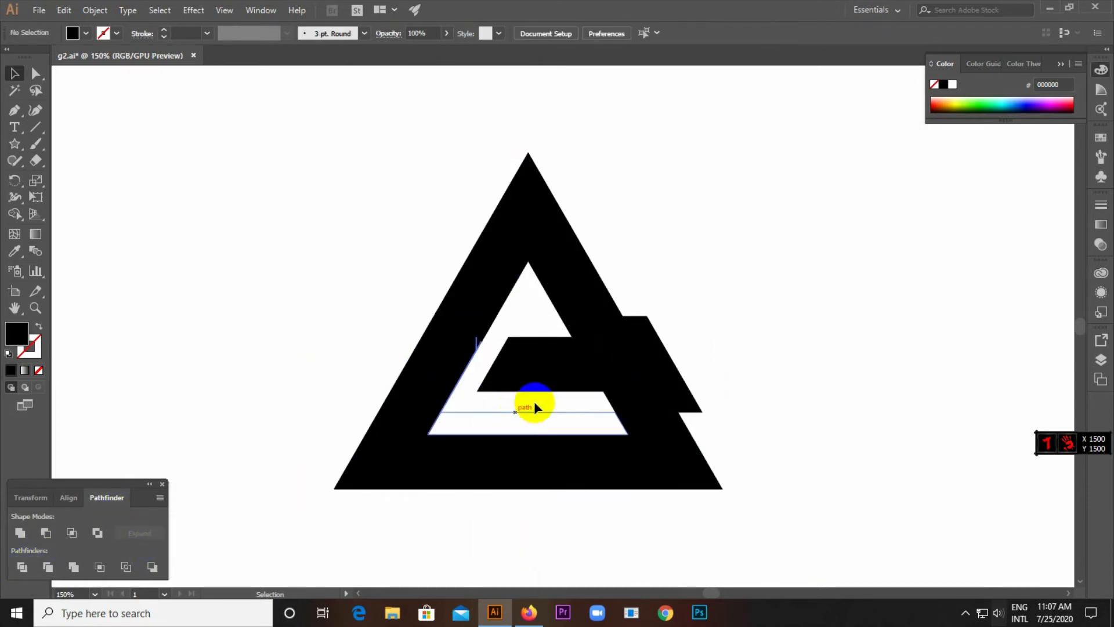
pyautogui.click(610, 331)
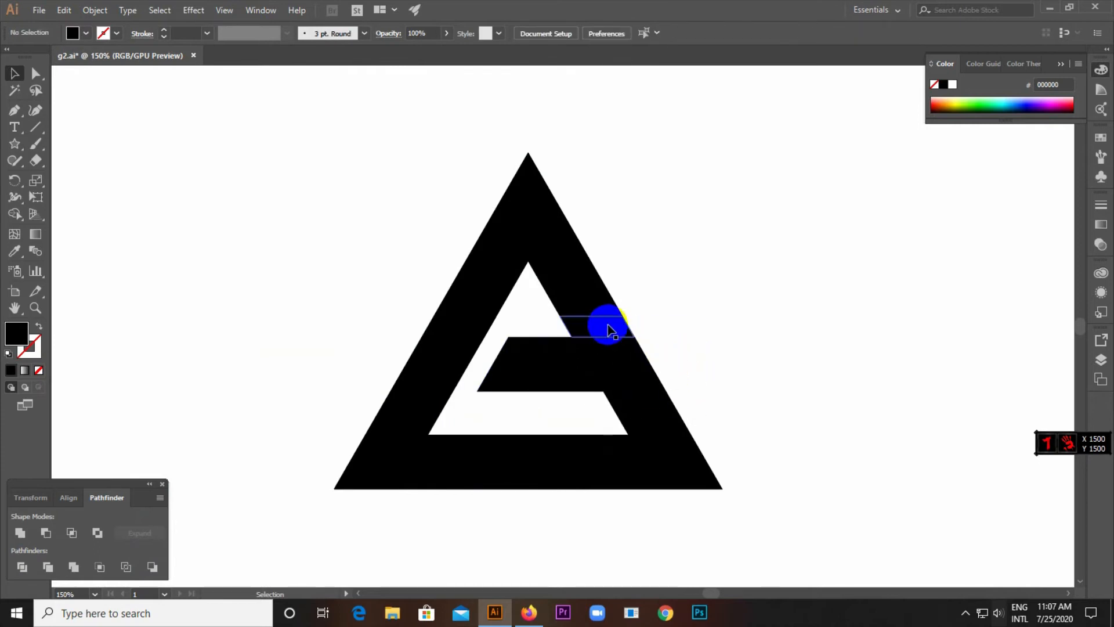
pyautogui.press('Delete')
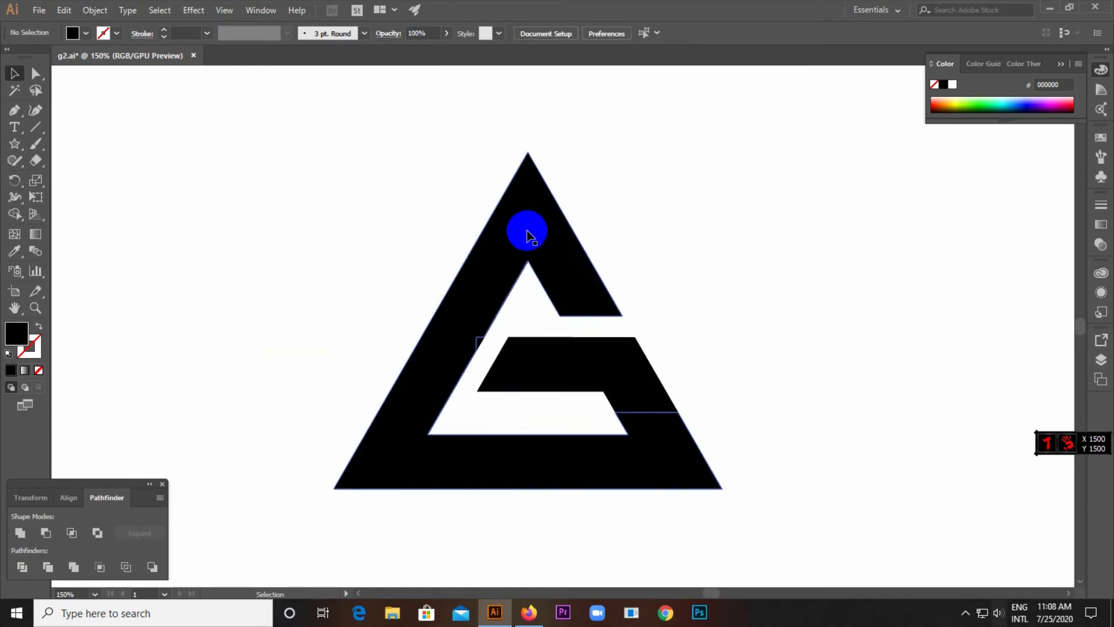
pyautogui.click(584, 332)
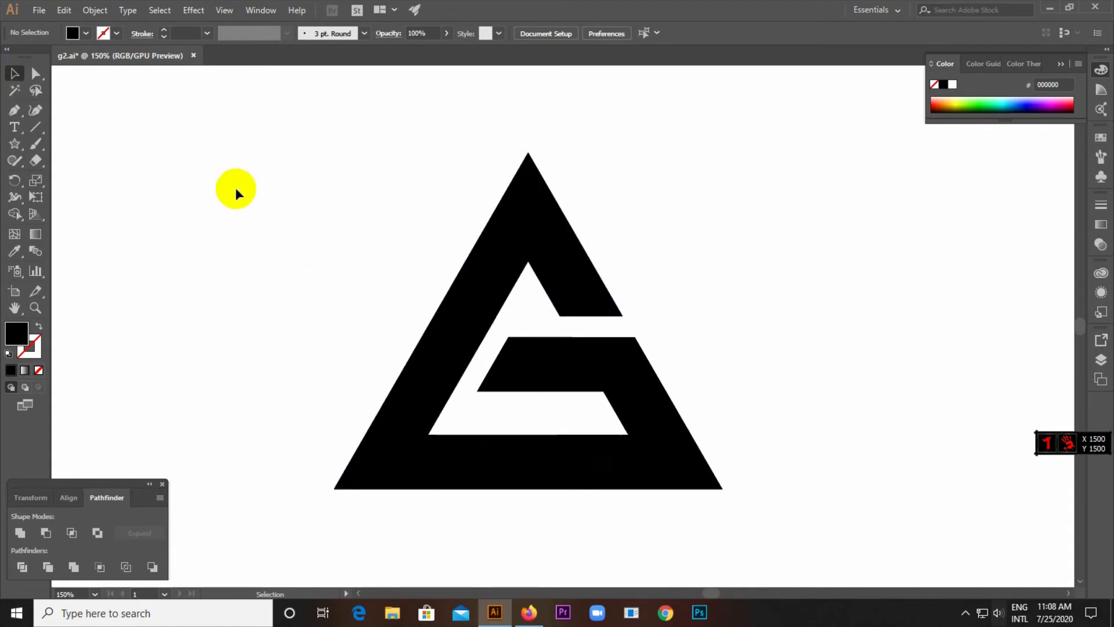
# - Delete the unfilled leftover paths inside the triangle's opening, below and above the bar
pyautogui.keyDown('alt'); pyautogui.scroll(-1, 252, 186); pyautogui.keyUp('alt')
pyautogui.moveTo(250, 170); pyautogui.dragTo(615, 414)
pyautogui.click(617, 397)
pyautogui.keyDown('alt'); pyautogui.scroll(2, 435, 325); pyautogui.keyUp('alt')
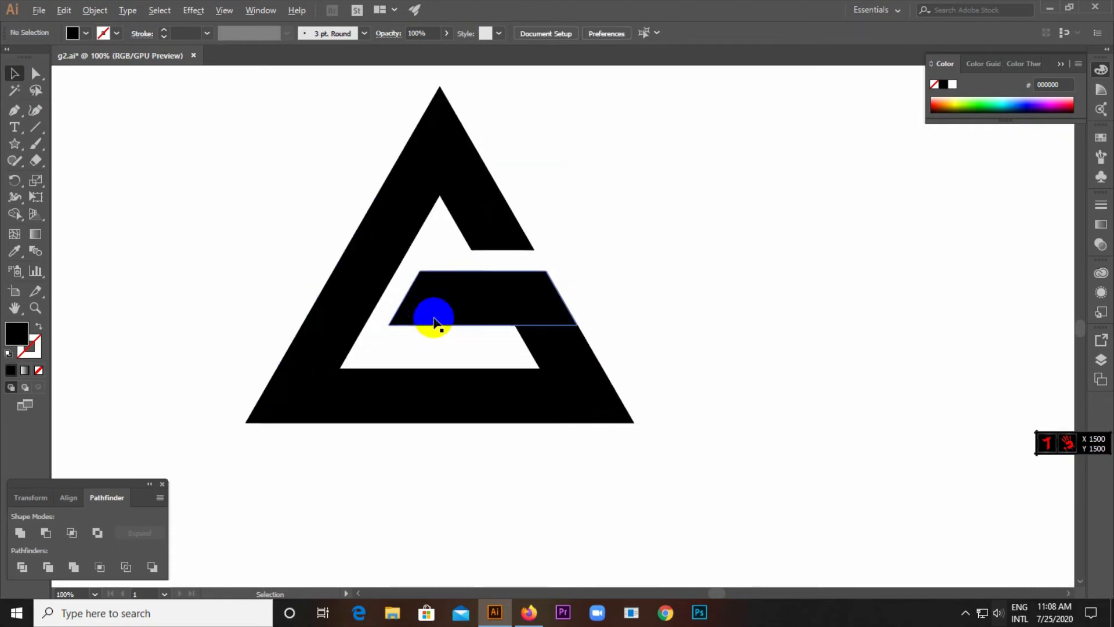
pyautogui.click(411, 362)
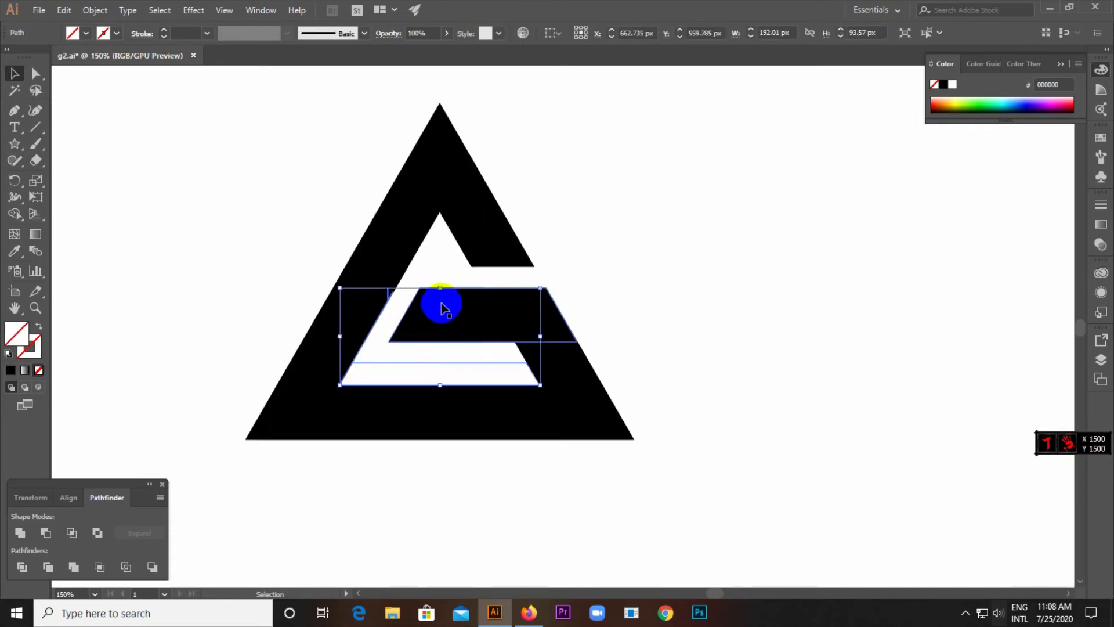
pyautogui.press('Delete')
pyautogui.moveTo(442, 248); pyautogui.dragTo(453, 280)
pyautogui.press('Delete')
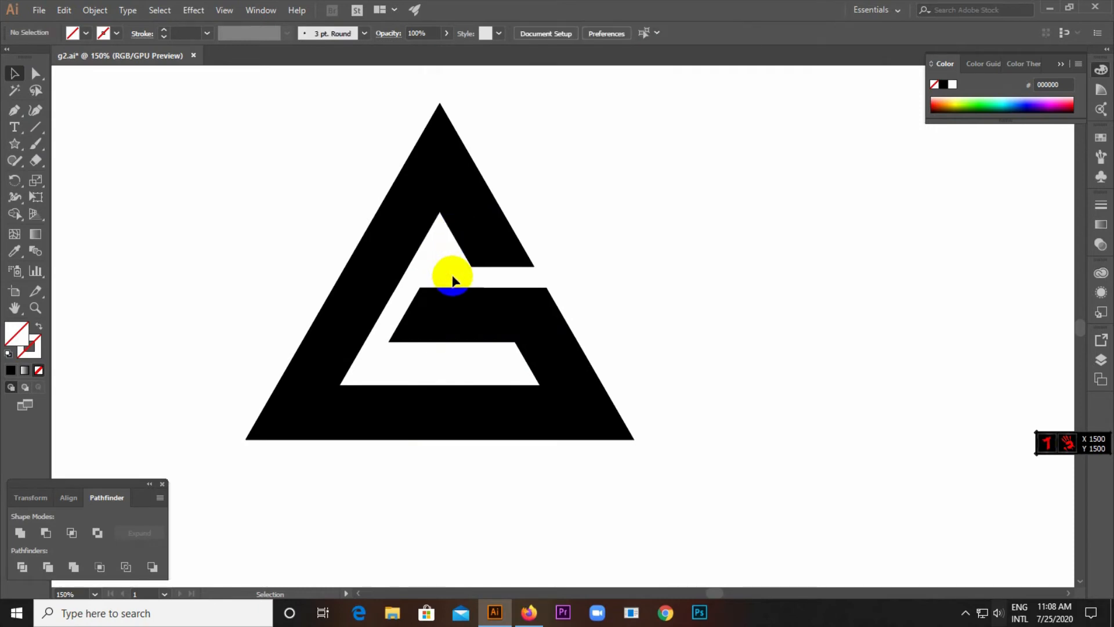
# - Unite all remaining pieces of the triangle and bar into a single logo shape with Pathfinder Unite
pyautogui.scroll(-2, 453, 280)
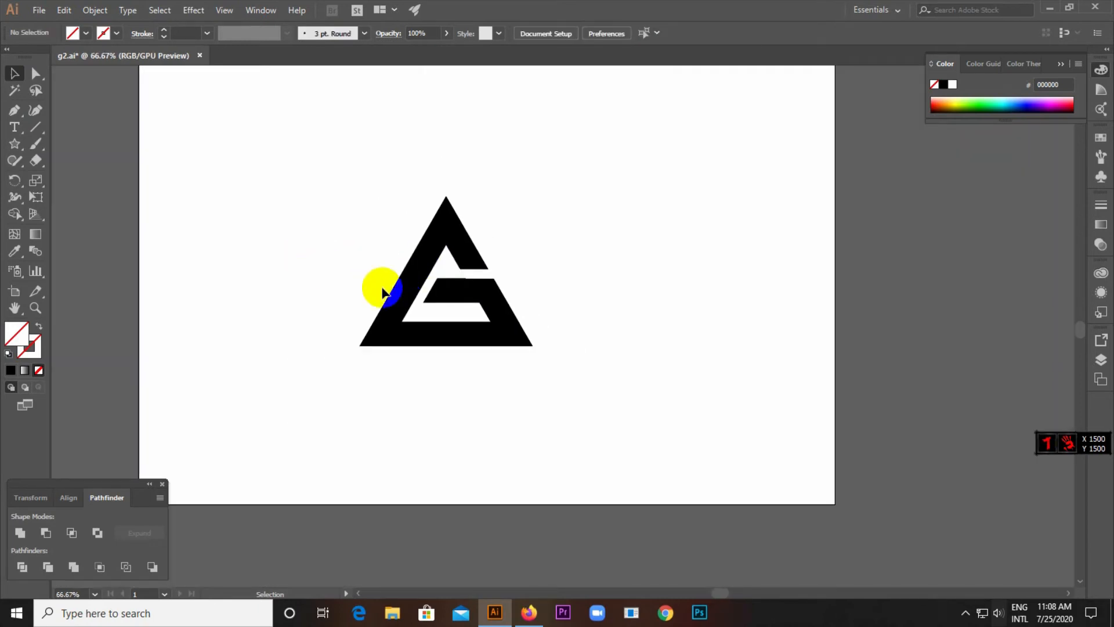
pyautogui.scroll(4, 439, 295)
pyautogui.scroll(-2, 439, 294)
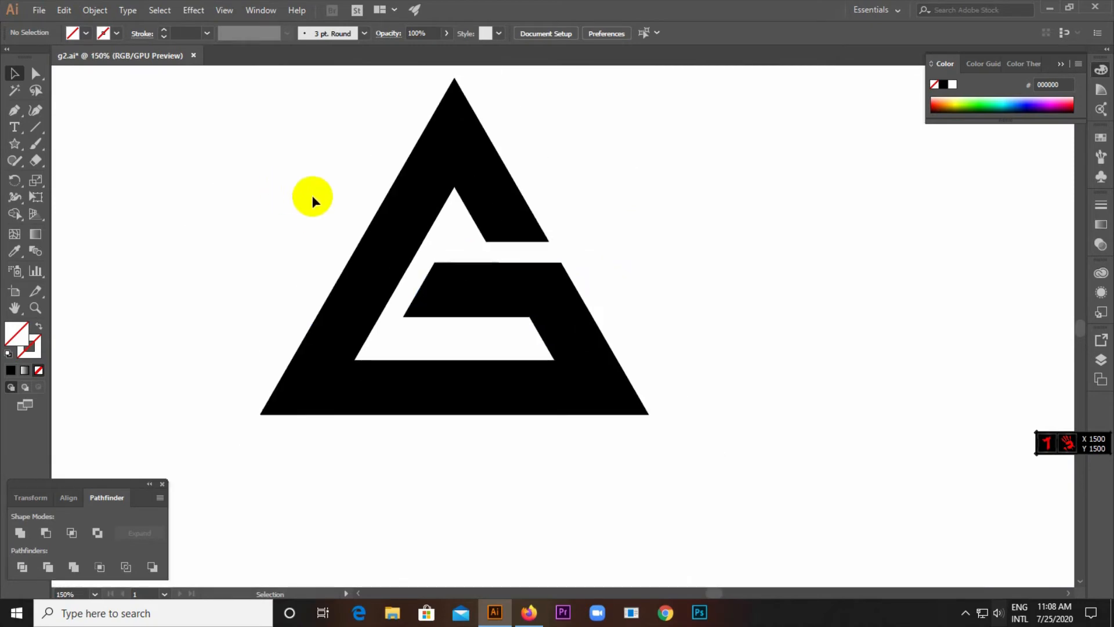
pyautogui.scroll(-2, 312, 195)
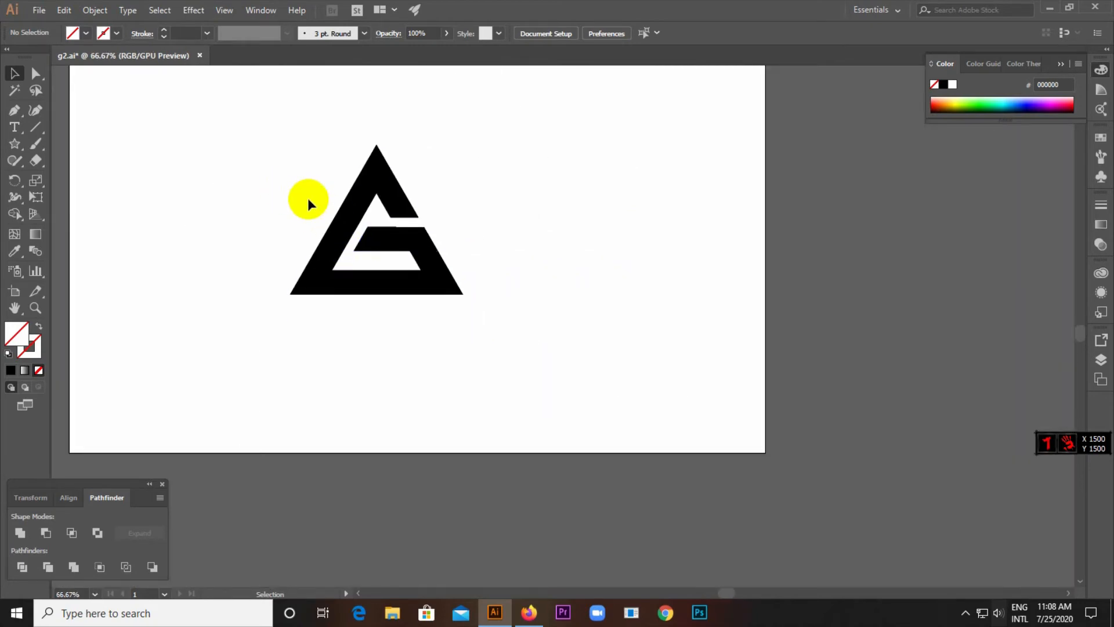
pyautogui.moveTo(269, 159); pyautogui.dragTo(482, 337)
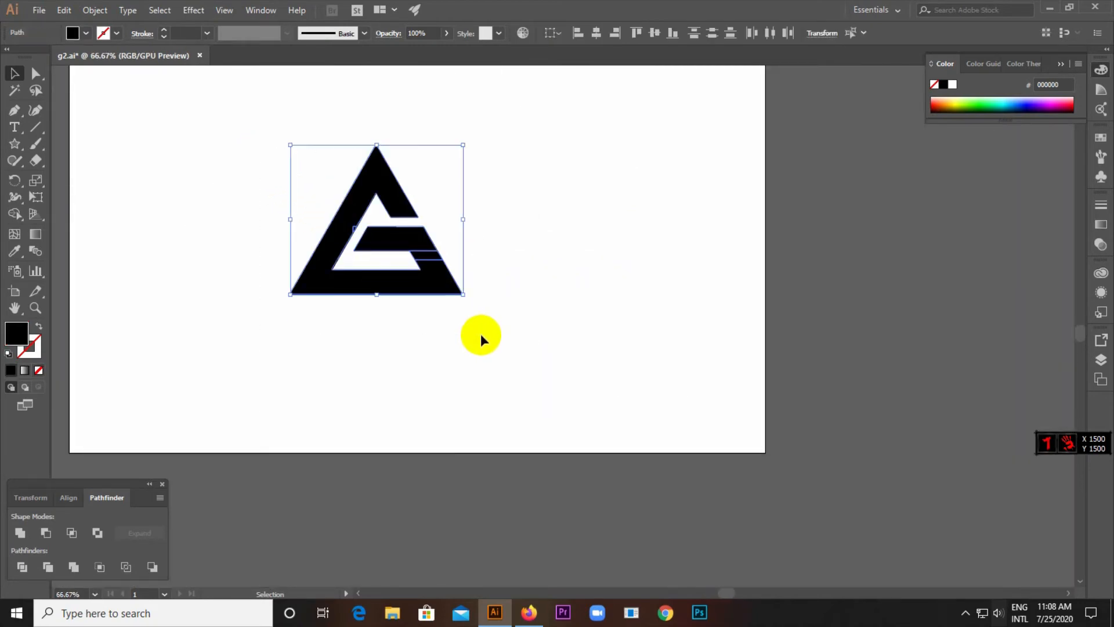
pyautogui.scroll(1, 341, 258)
pyautogui.click(215, 103)
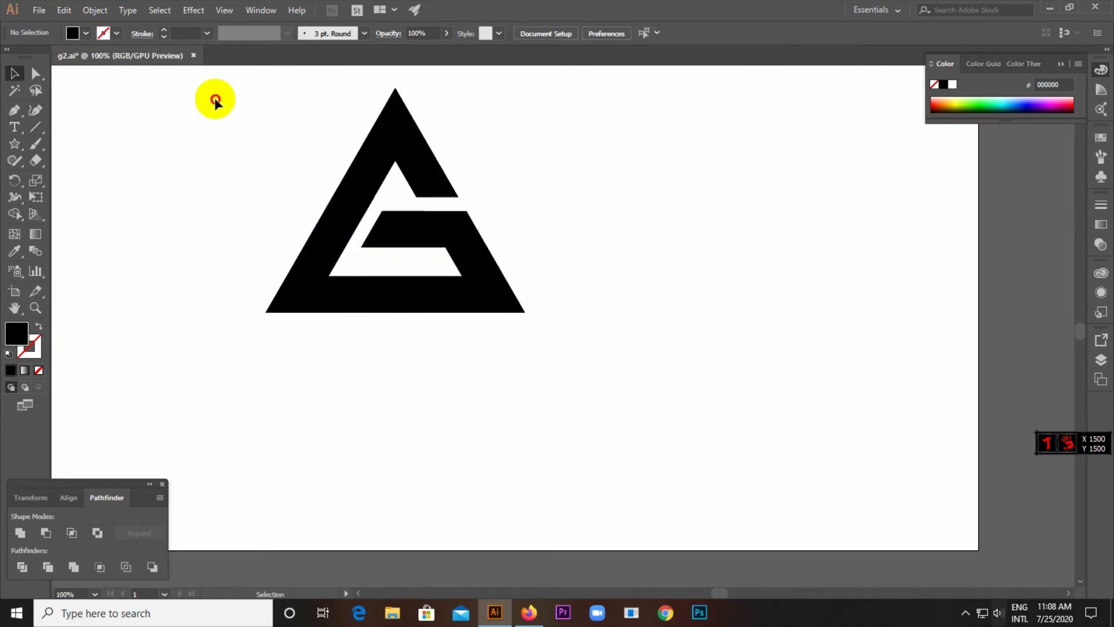
pyautogui.moveTo(215, 102); pyautogui.dragTo(553, 414)
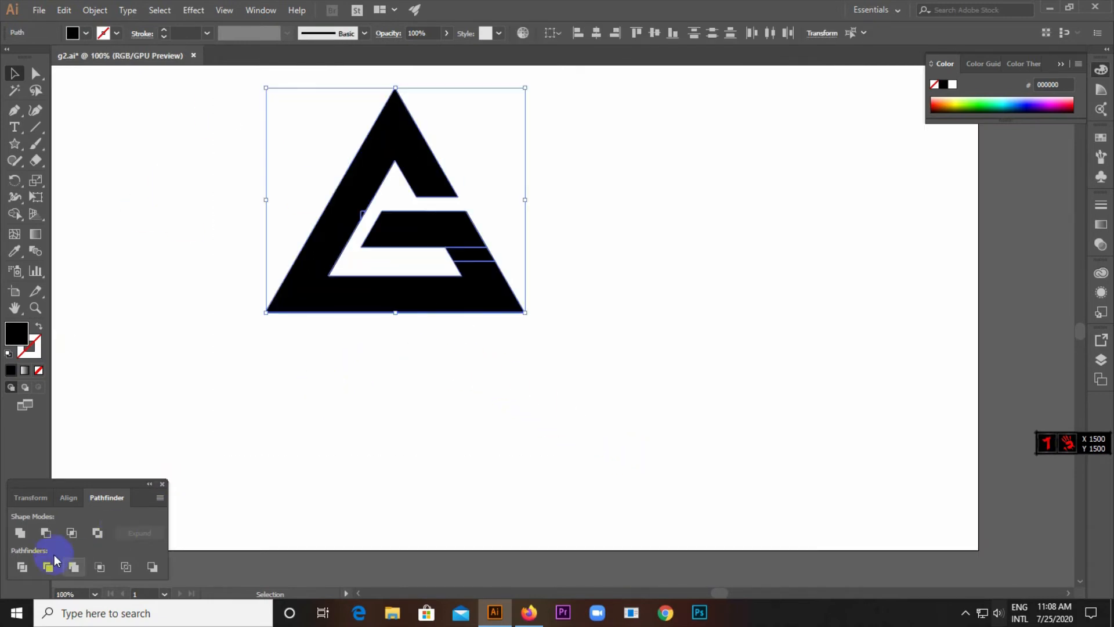
pyautogui.click(19, 532)
pyautogui.click(365, 419)
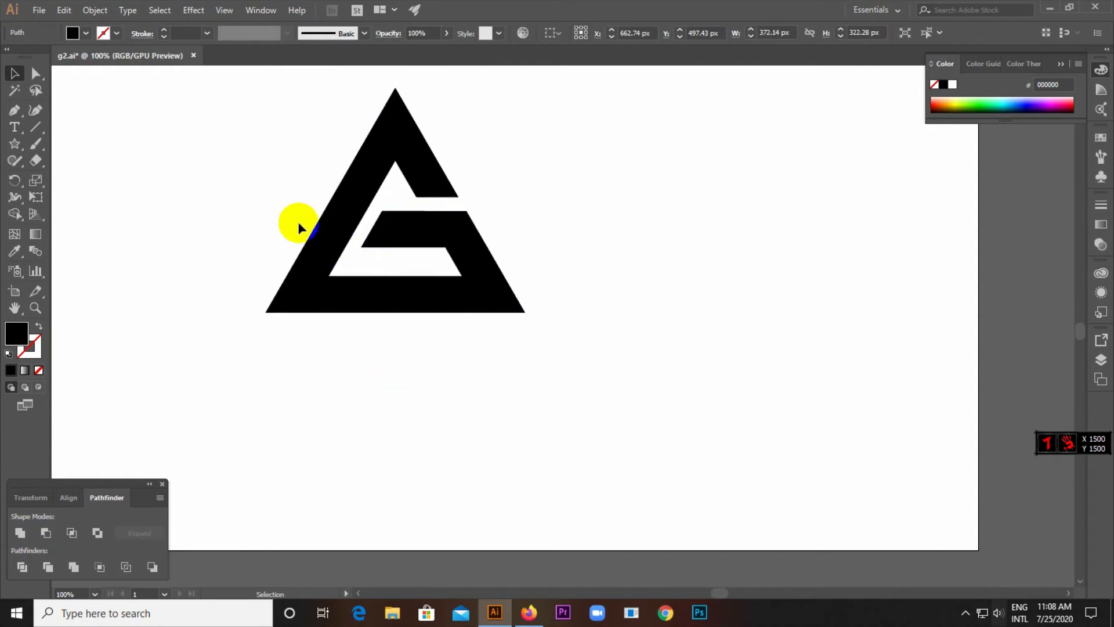
# - Move the united logo to the upper right area of the artboard
pyautogui.moveTo(221, 138); pyautogui.dragTo(562, 392)
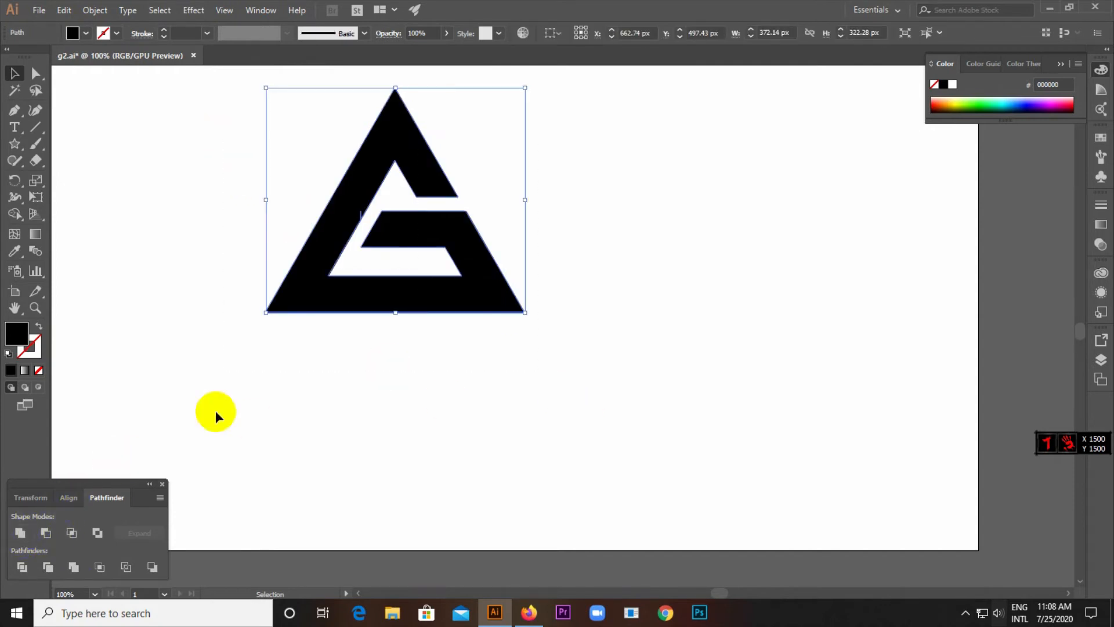
pyautogui.click(558, 361)
pyautogui.scroll(-1, 558, 361)
pyautogui.moveTo(533, 334); pyautogui.dragTo(718, 276)
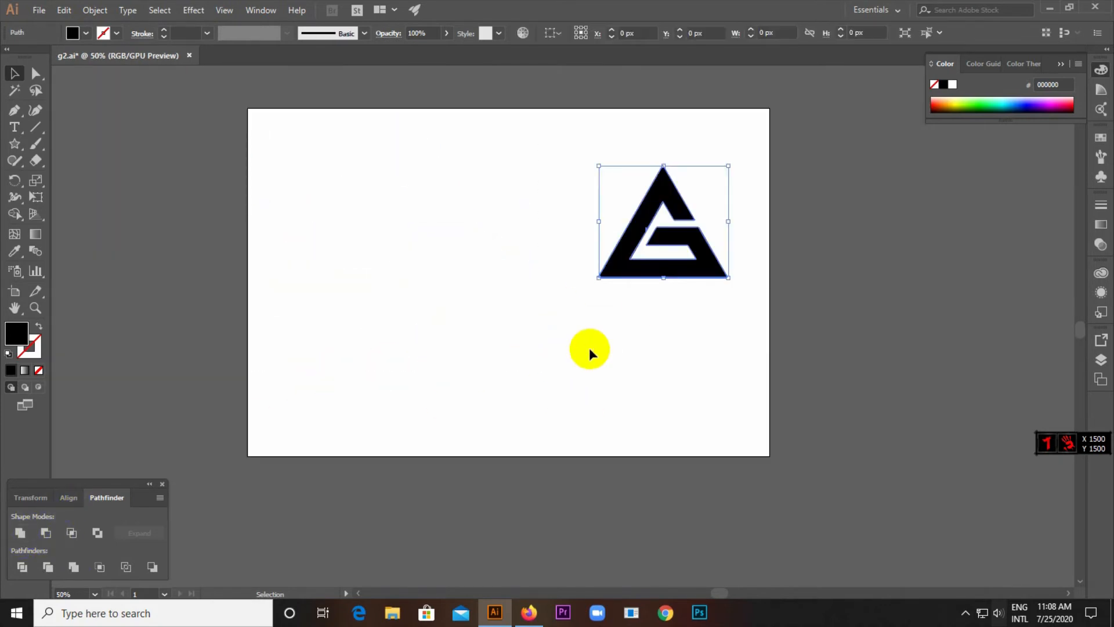
pyautogui.click(590, 347)
# - Draw a circle about 497 px in diameter beside the logo and swap its black fill to the stroke
pyautogui.moveTo(14, 152); pyautogui.dragTo(82, 178)
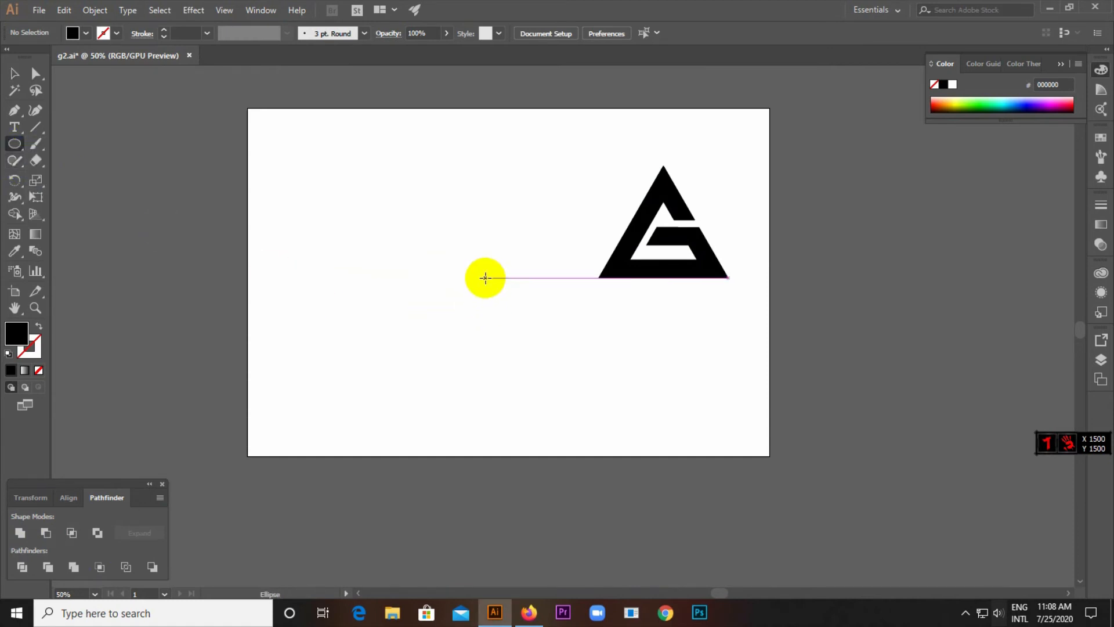
pyautogui.moveTo(485, 278); pyautogui.dragTo(537, 364)
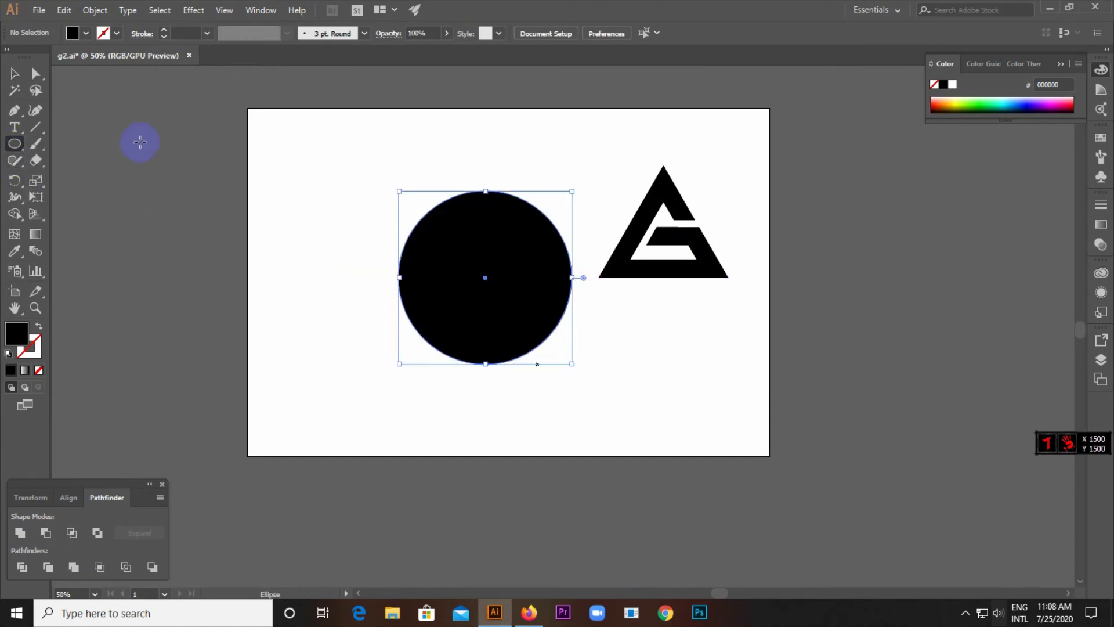
pyautogui.click(39, 325)
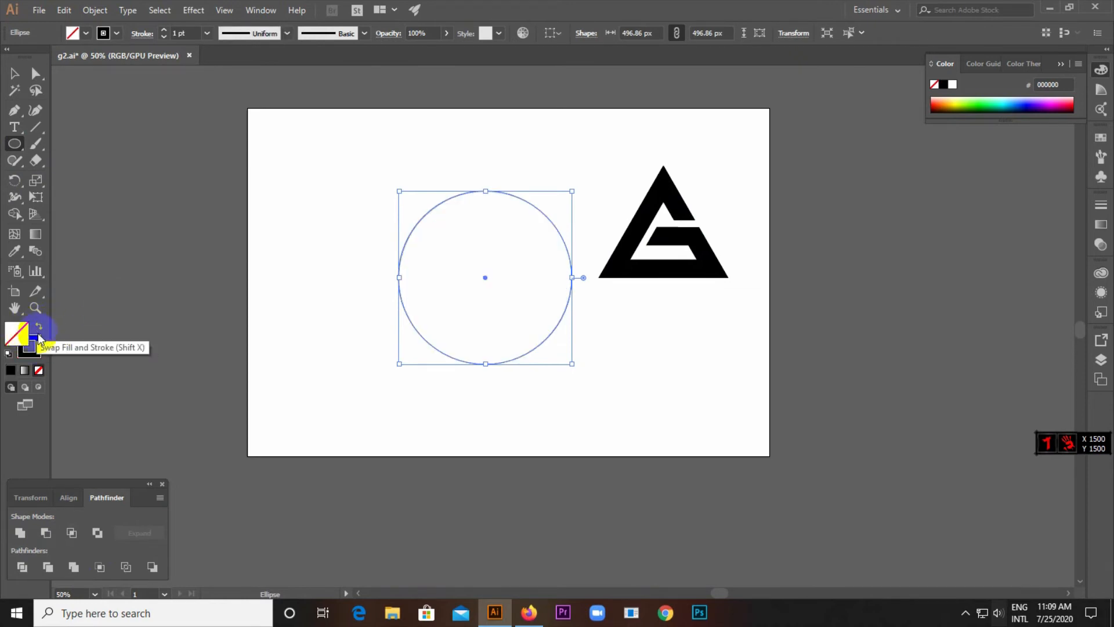
# - Increase the circle's stroke weight to 21 pt and deselect it
pyautogui.click(32, 347)
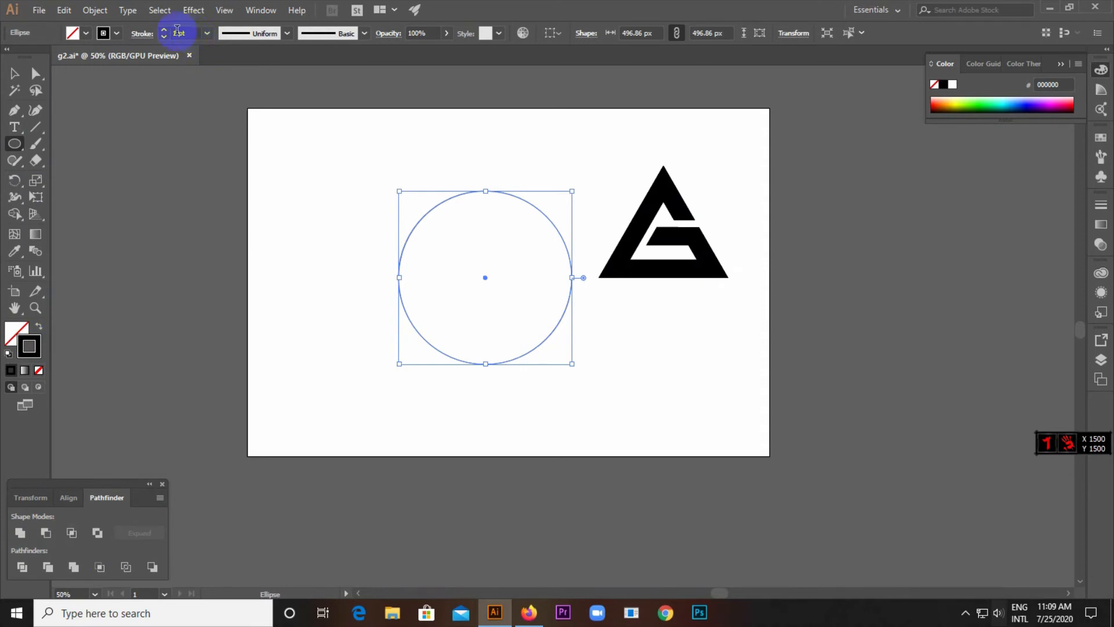
pyautogui.moveTo(164, 32); pyautogui.dragTo(164, 32)
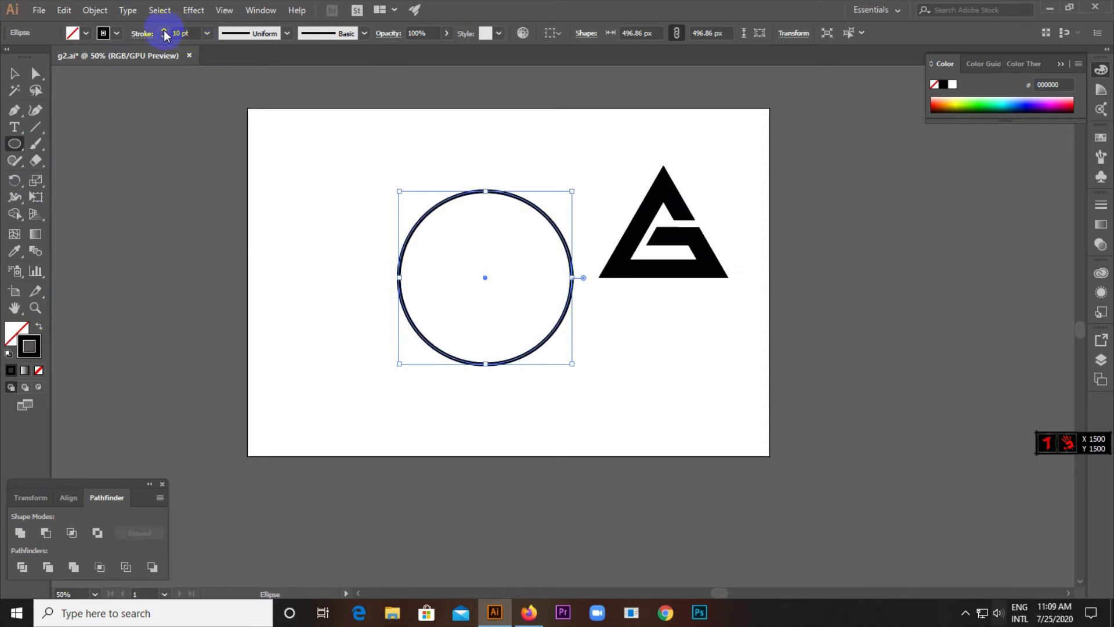
pyautogui.click(164, 32)
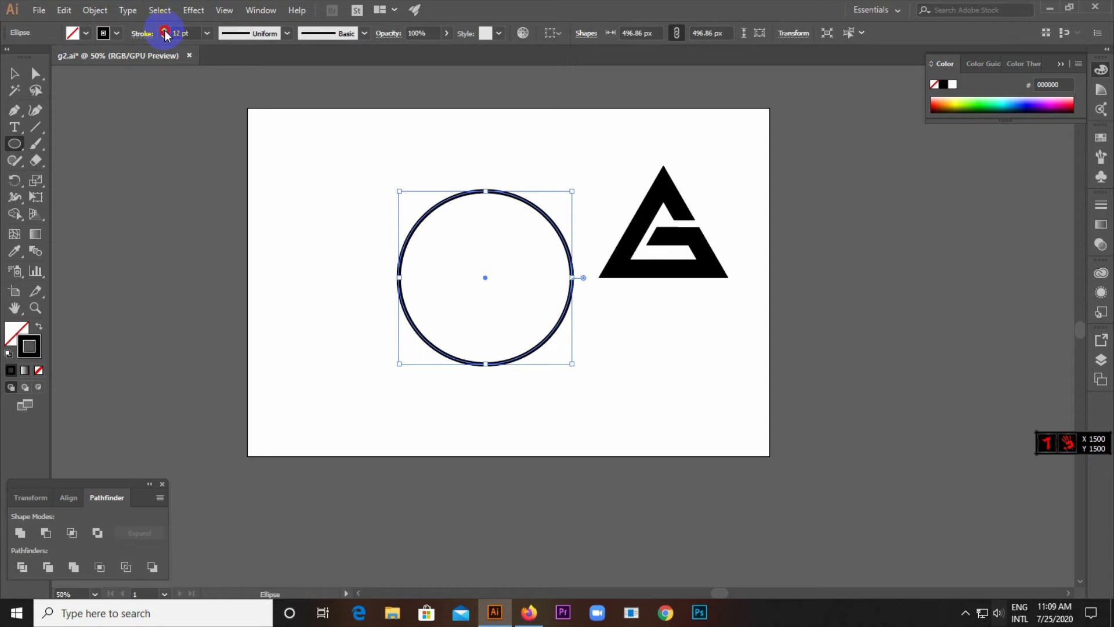
pyautogui.moveTo(165, 32); pyautogui.dragTo(164, 32)
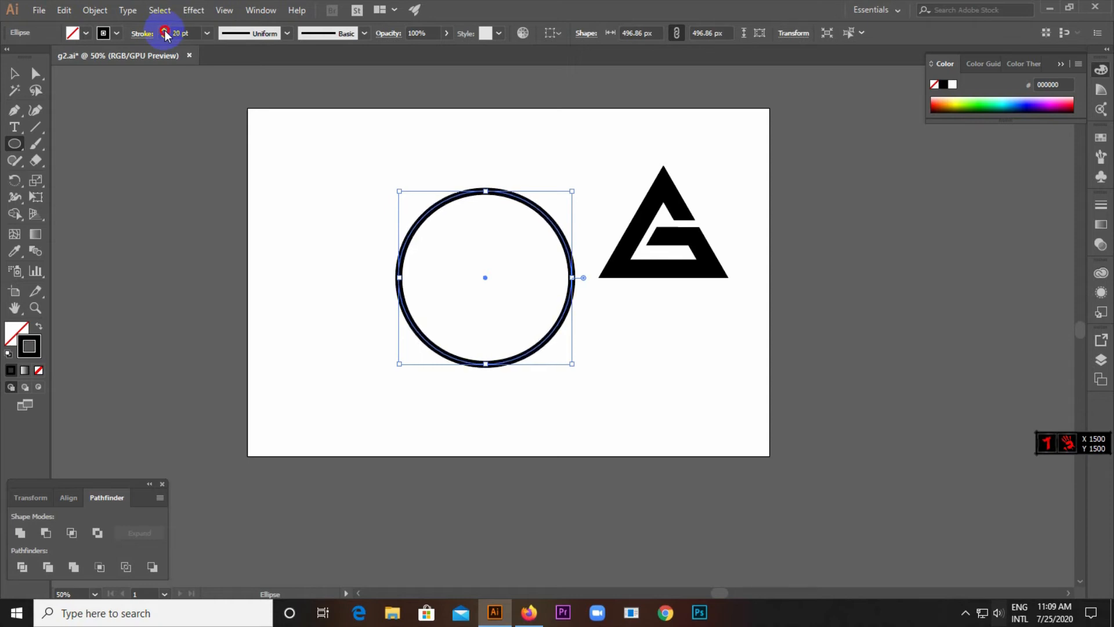
pyautogui.click(164, 32)
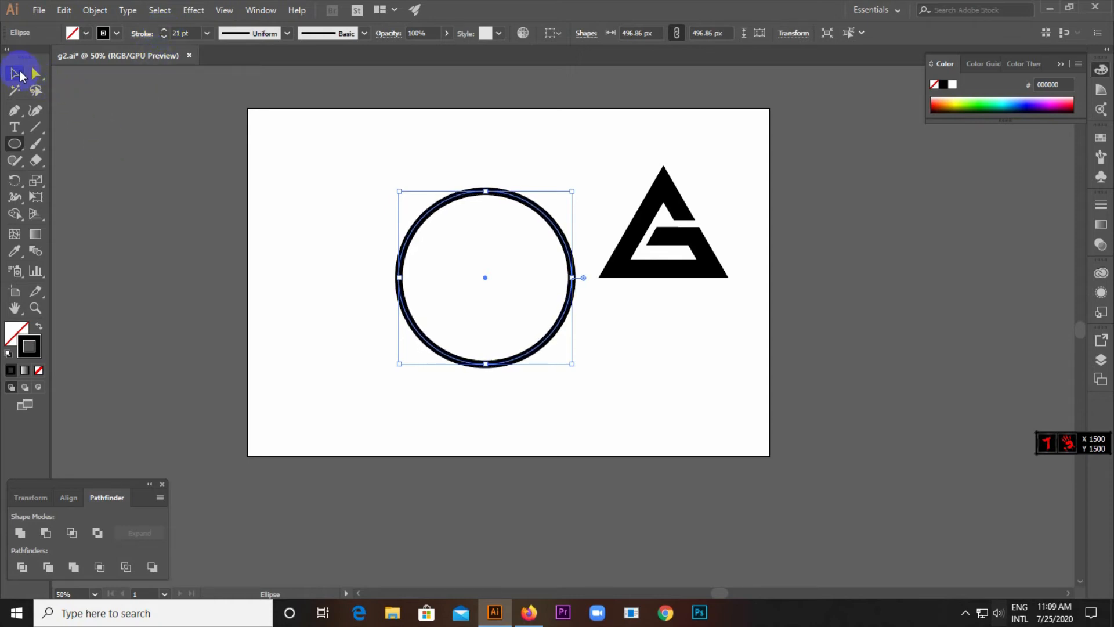
pyautogui.click(16, 74)
pyautogui.click(300, 217)
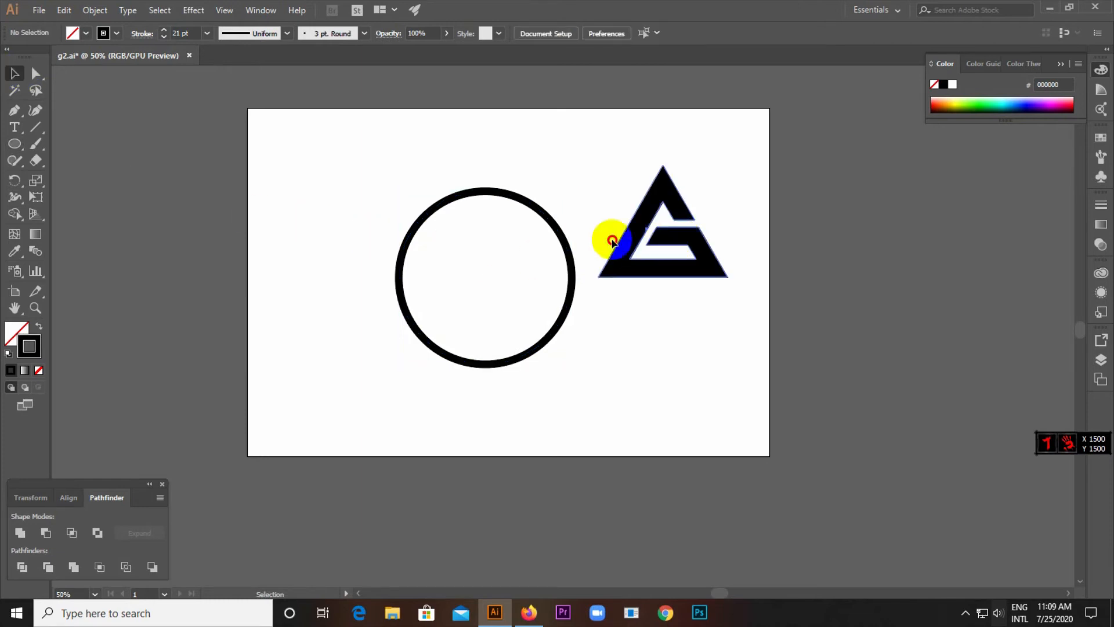
# - Move the logo inside the circle and align both shapes to their horizontal and vertical centers
pyautogui.moveTo(612, 241); pyautogui.dragTo(492, 261)
pyautogui.click(499, 323)
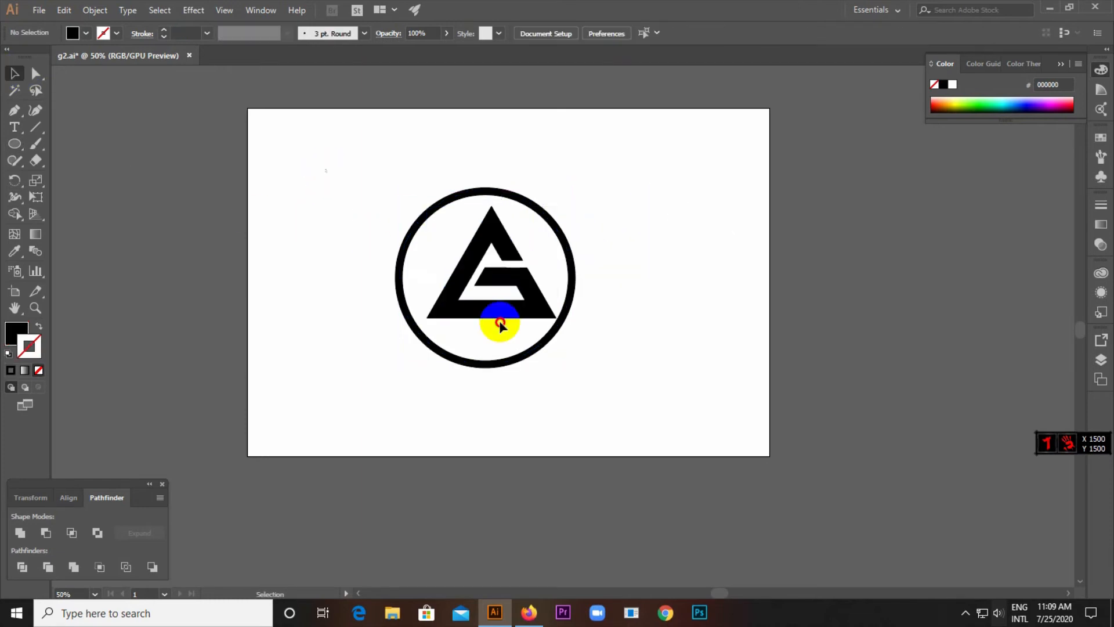
pyautogui.moveTo(499, 322); pyautogui.dragTo(645, 406)
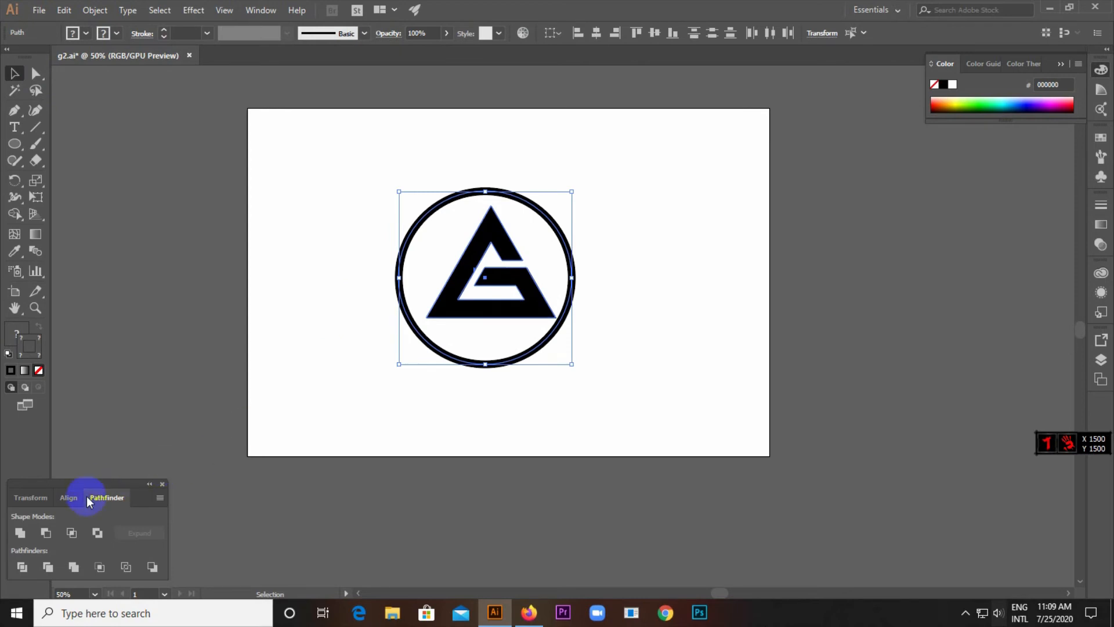
pyautogui.click(69, 498)
pyautogui.click(45, 533)
pyautogui.click(130, 533)
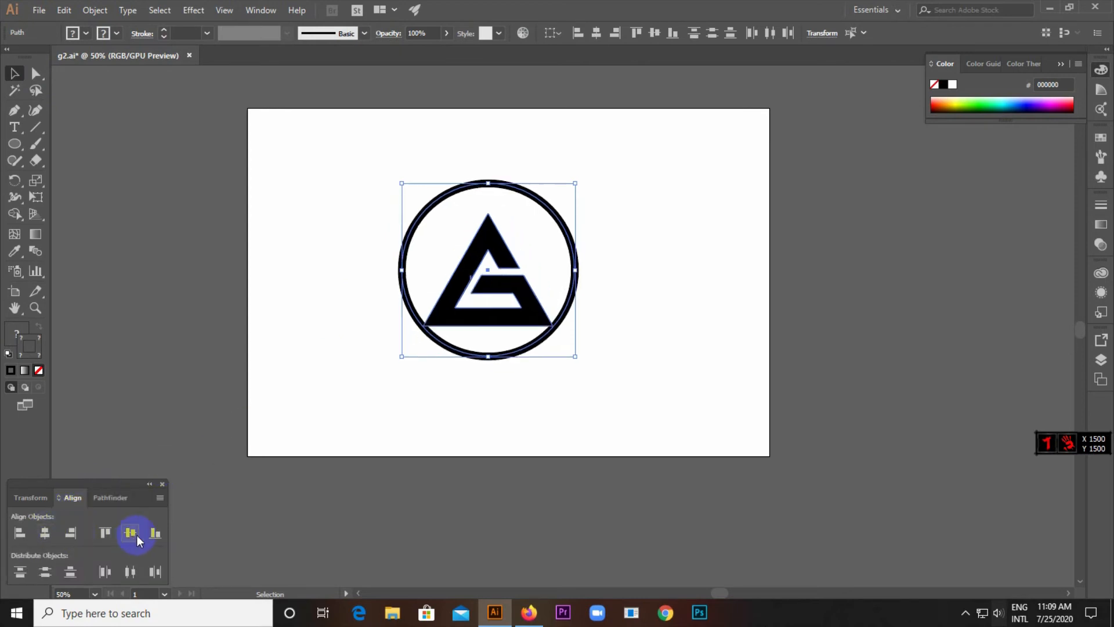
pyautogui.click(415, 429)
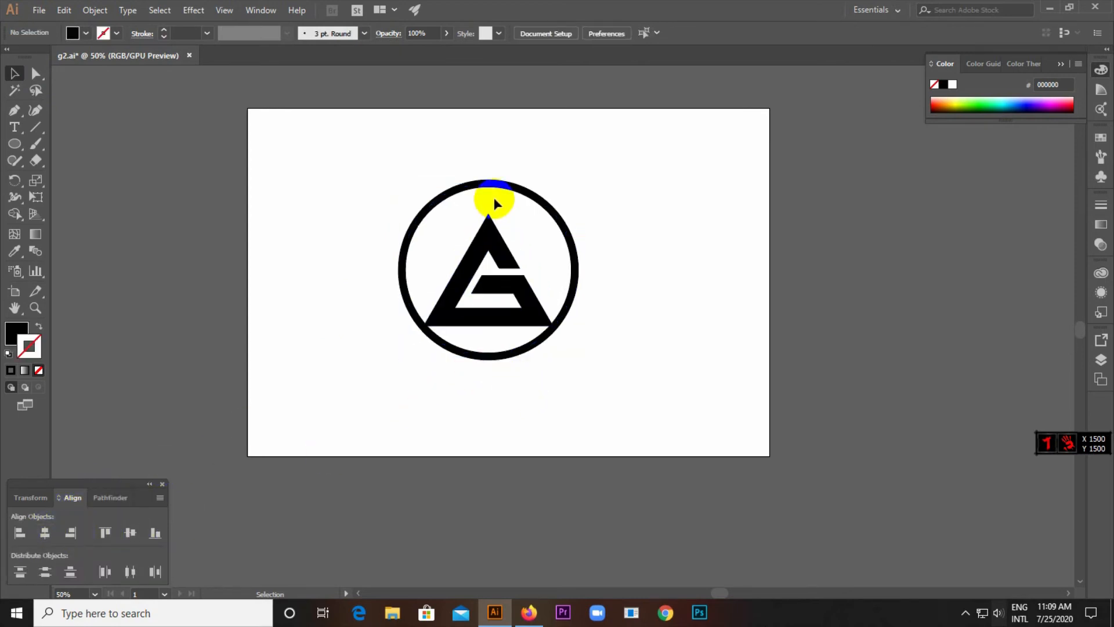
# - Scale the circle down proportionally from its upper right corner for a tighter ring around the logo
pyautogui.scroll(2, 494, 198)
pyautogui.click(481, 170)
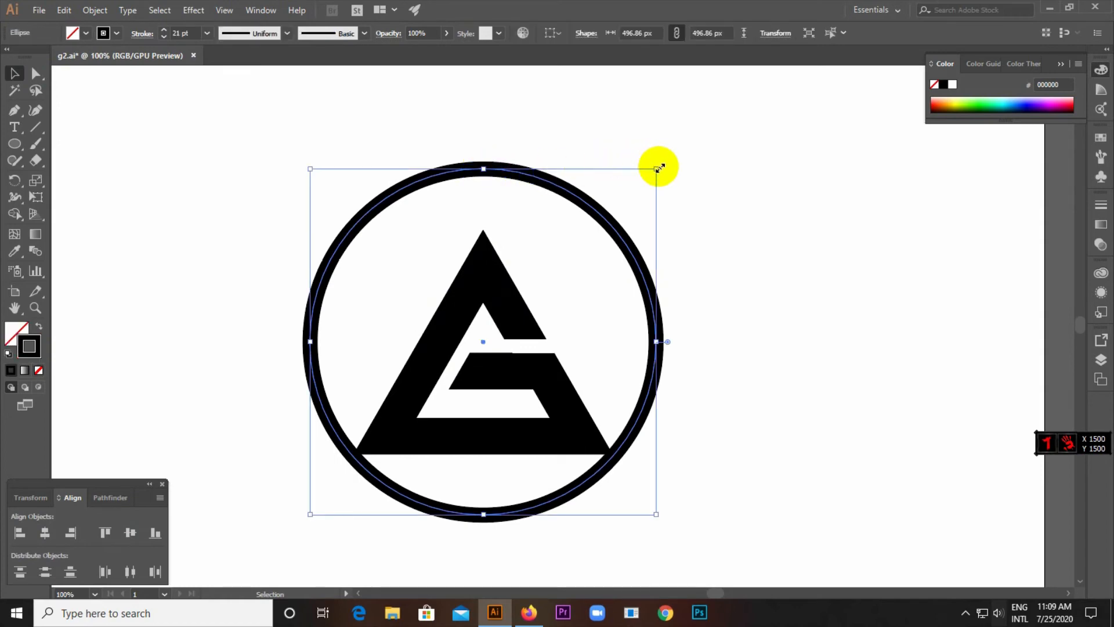
pyautogui.moveTo(657, 169); pyautogui.dragTo(641, 220)
pyautogui.click(219, 236)
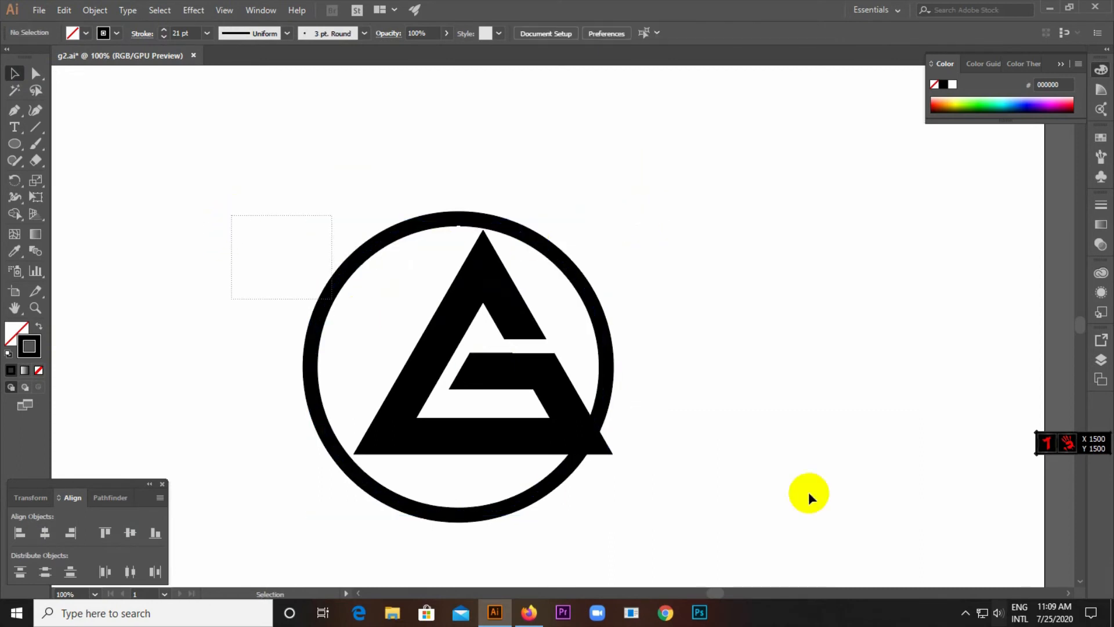
# - Align the logo and the smaller circle to each other's horizontal and vertical centers again
pyautogui.moveTo(809, 492); pyautogui.dragTo(552, 360)
pyautogui.click(45, 533)
pyautogui.click(130, 533)
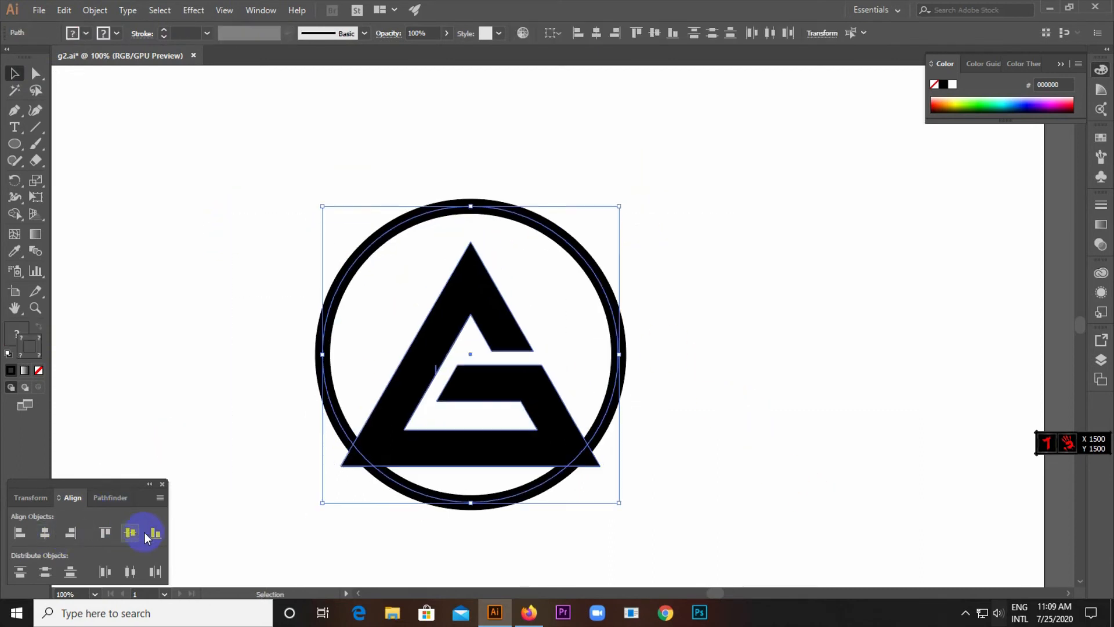
pyautogui.click(220, 440)
# - Move the logo up inside the circle until its apex reaches the ring's inner edge
pyautogui.moveTo(487, 393); pyautogui.dragTo(491, 364)
pyautogui.click(557, 472)
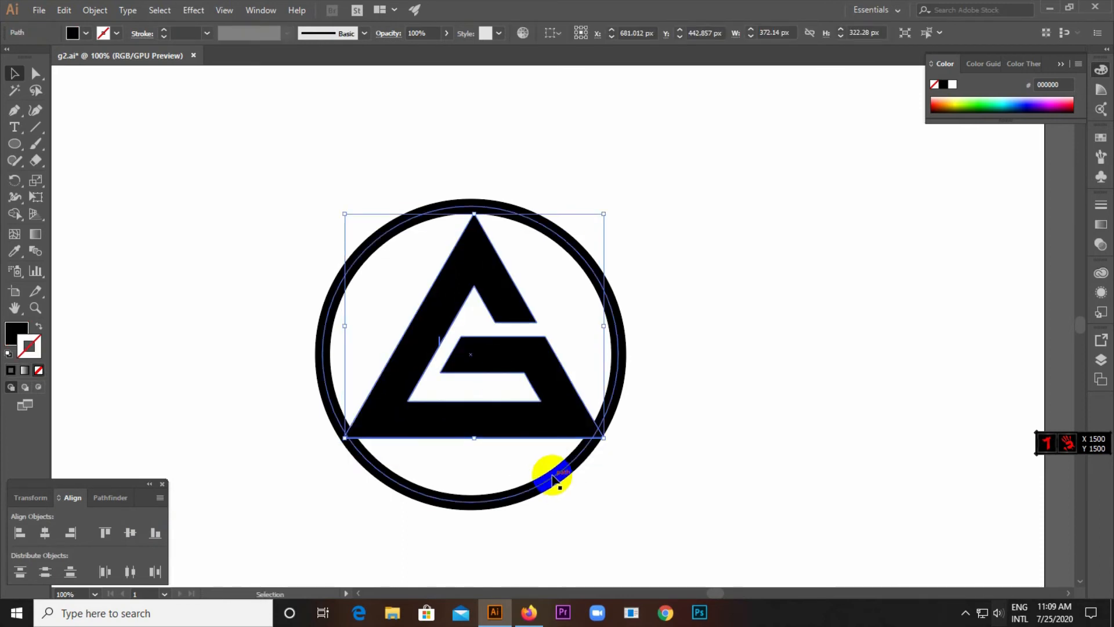
# - Enlarge the circle, move it to center over the triangular logo, and scale it about its center to about 423 px wide
pyautogui.moveTo(623, 503); pyautogui.dragTo(641, 523)
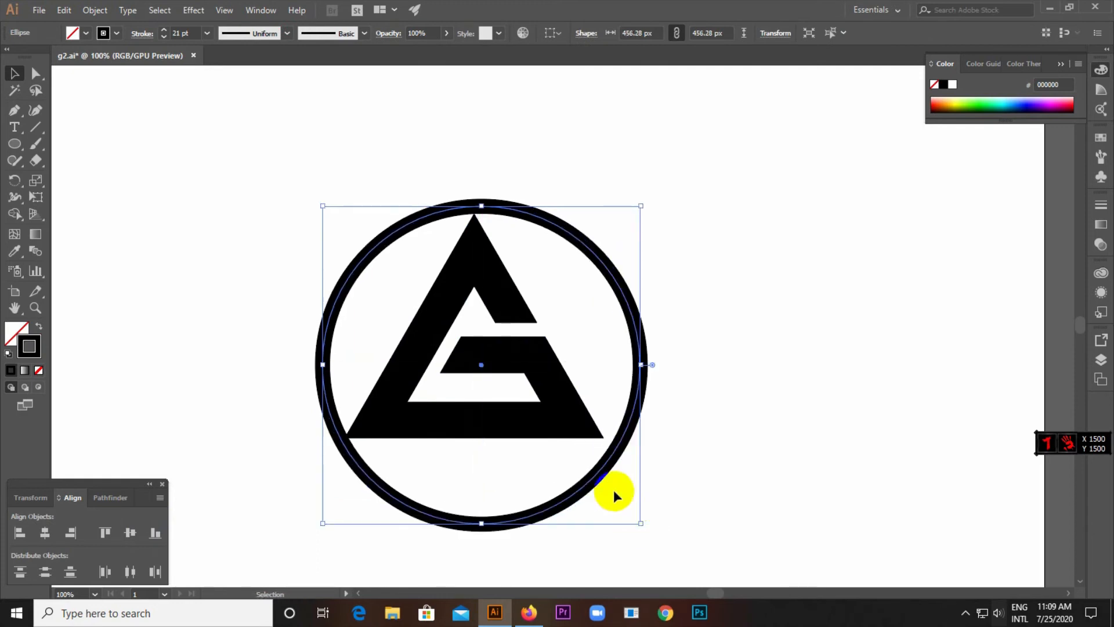
pyautogui.moveTo(573, 484); pyautogui.dragTo(572, 488)
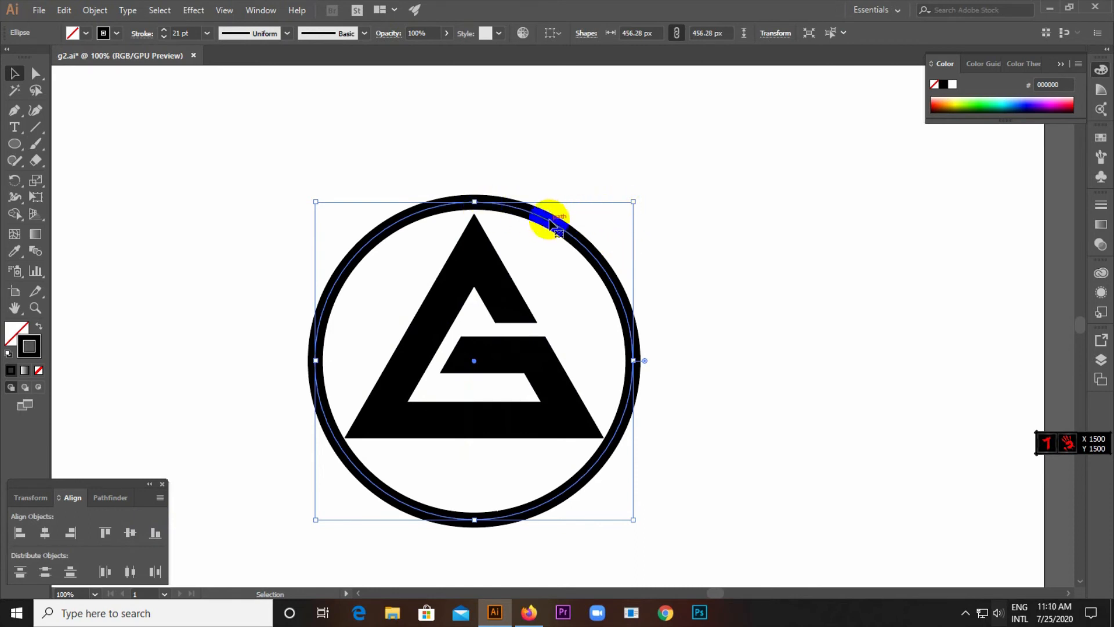
pyautogui.moveTo(633, 201); pyautogui.dragTo(623, 213)
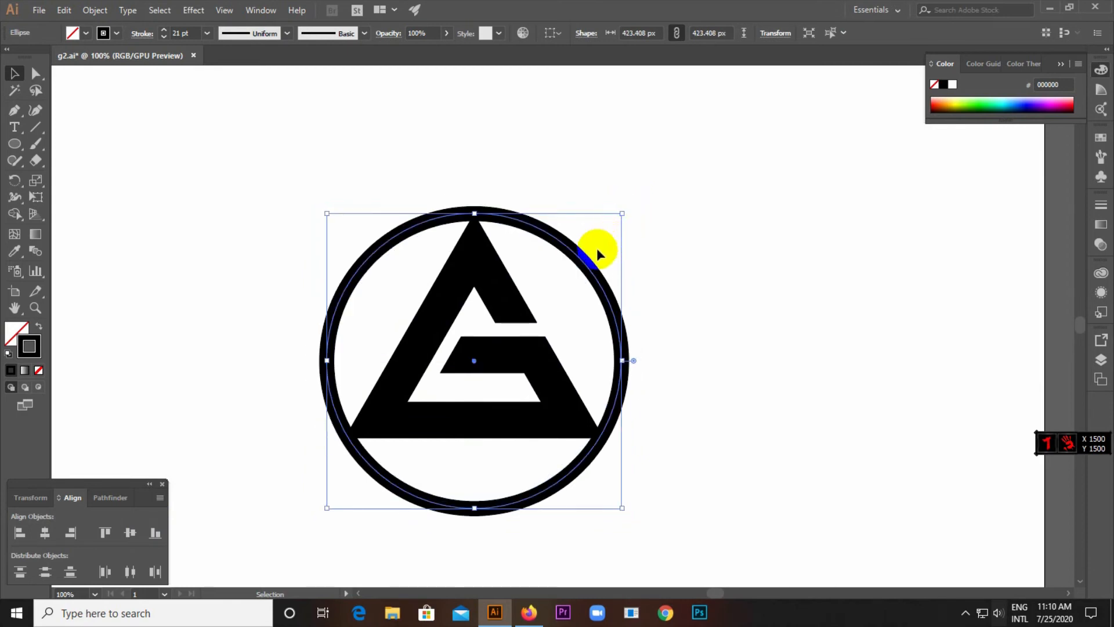
pyautogui.click(697, 304)
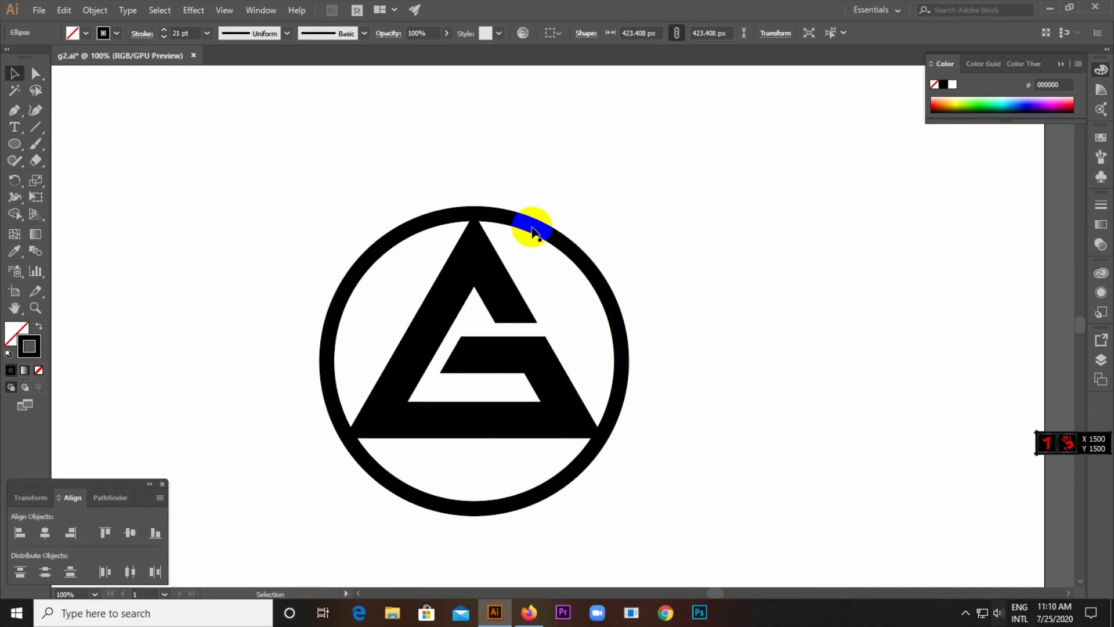
# - Scale the triangular logo up to about 395 by 342 px and nudge it up until its apex slightly overshoots the ring
pyautogui.click(490, 284)
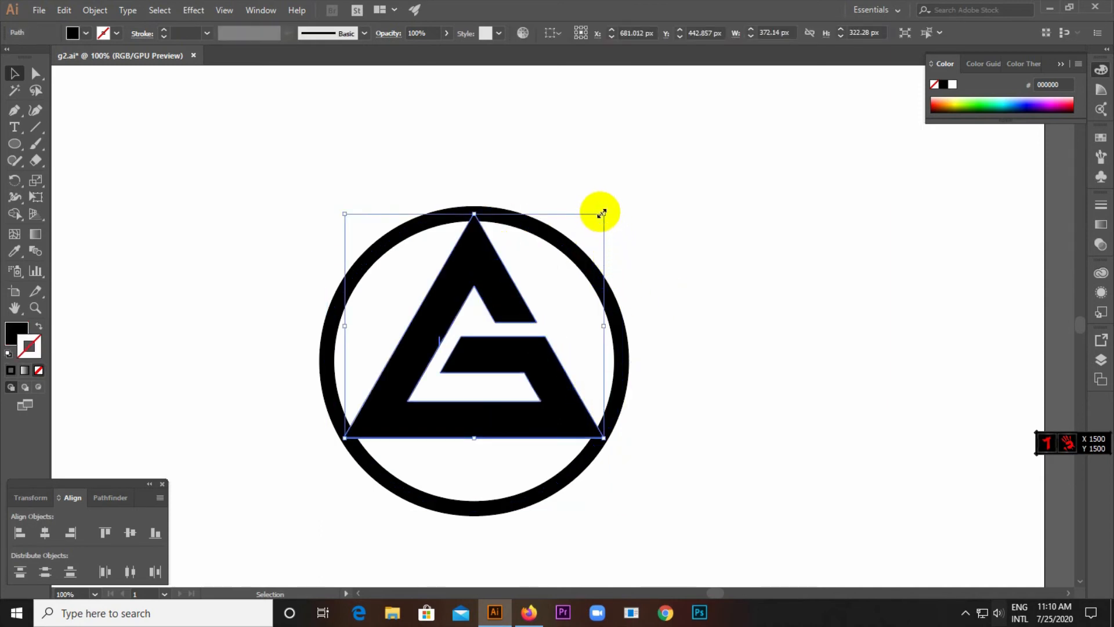
pyautogui.moveTo(603, 214); pyautogui.dragTo(613, 208)
pyautogui.press('Up')
pyautogui.press('Up')
pyautogui.press('Up')
pyautogui.press('Up')
pyautogui.press('Up')
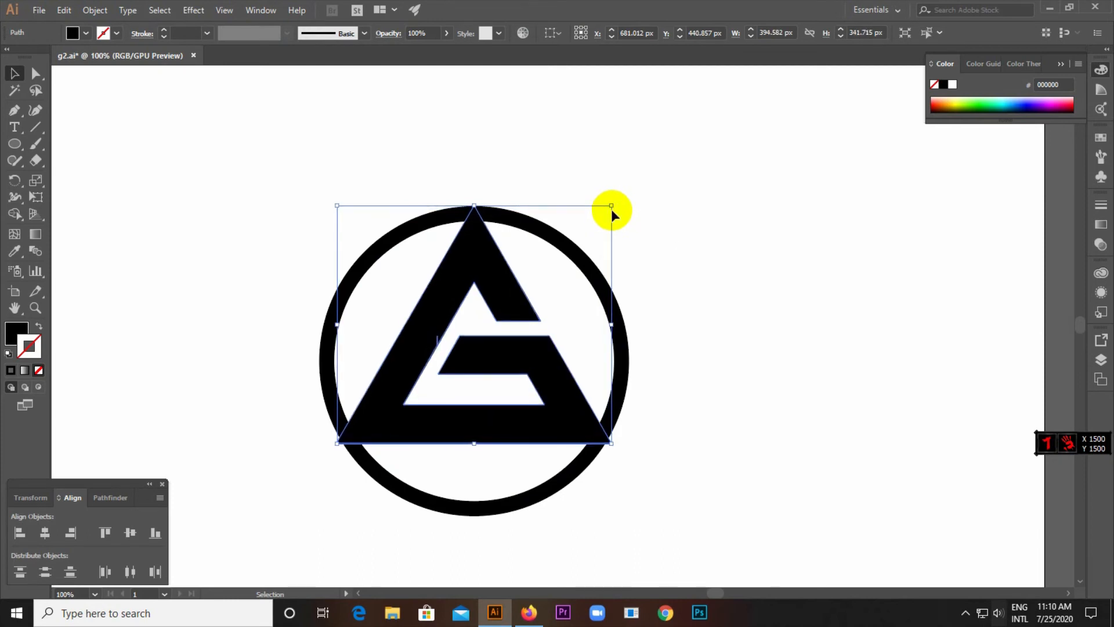
pyautogui.press('Up')
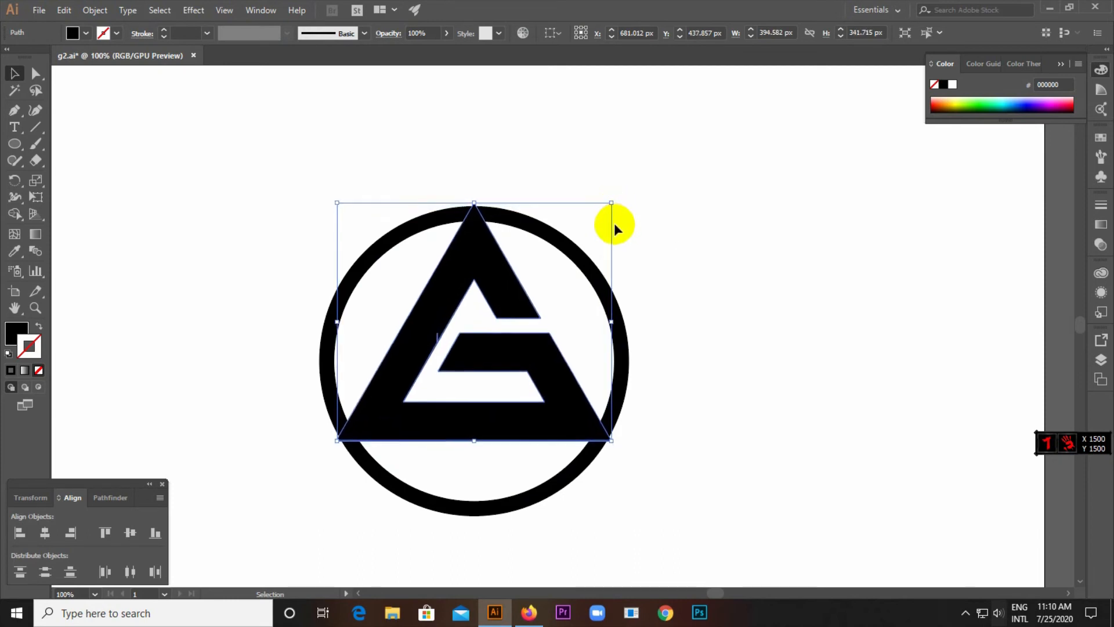
pyautogui.click(641, 336)
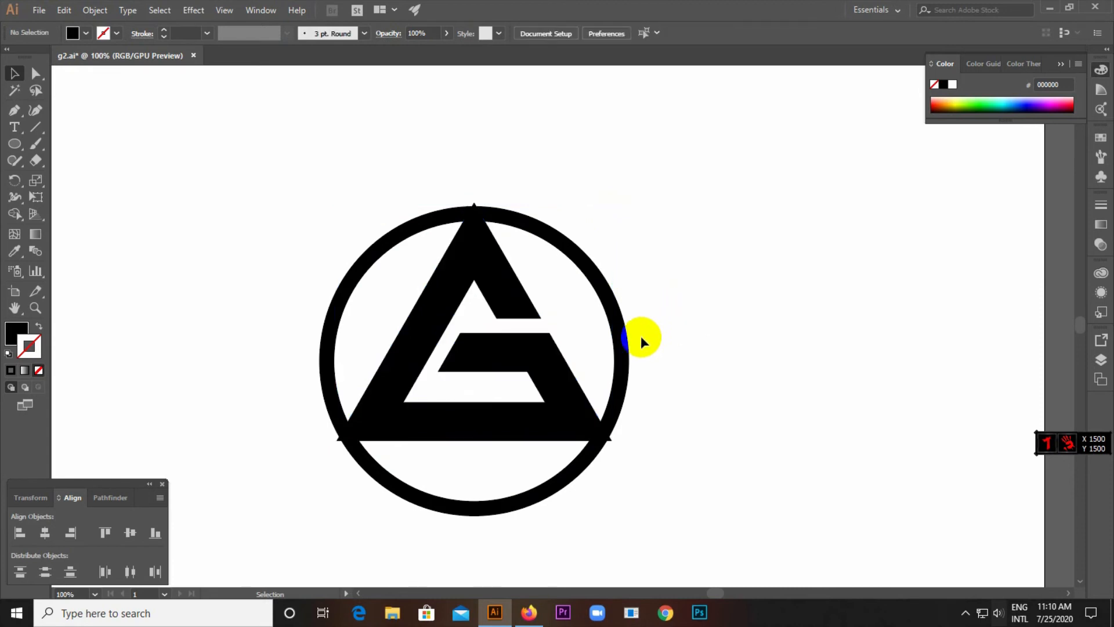
# - Expand the circle's fill and stroke into a solid ring shape
pyautogui.click(508, 366)
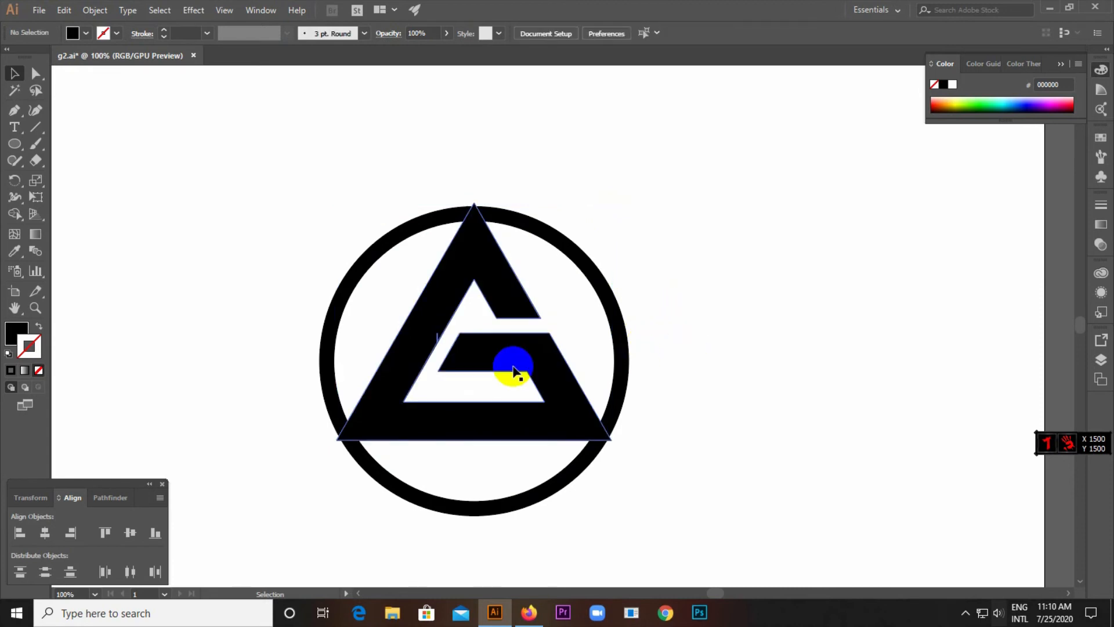
pyautogui.click(630, 318)
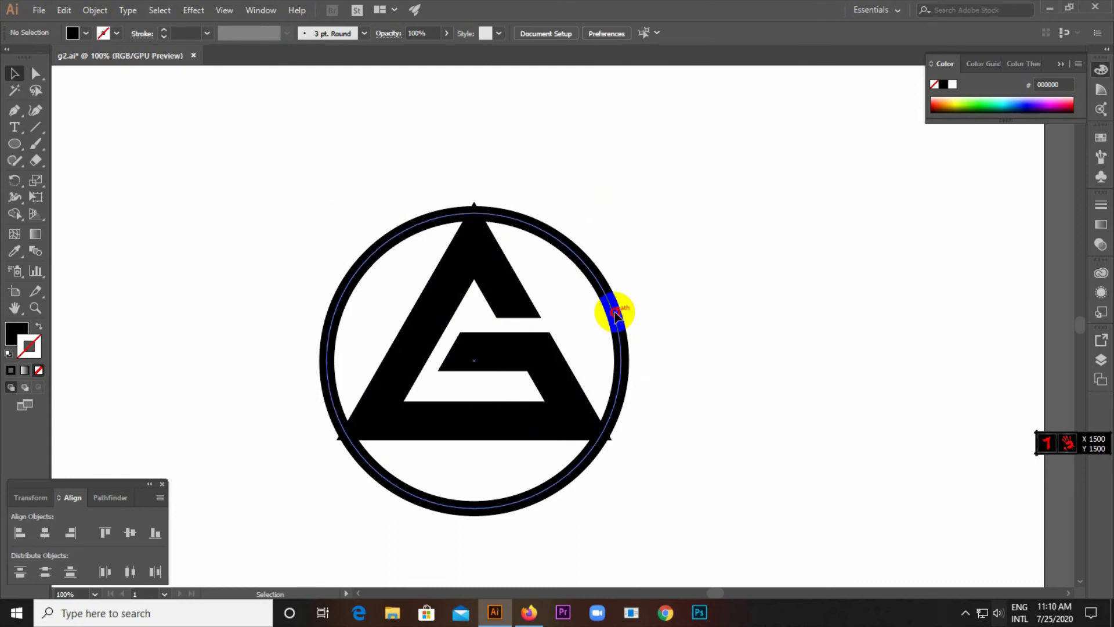
pyautogui.click(614, 313)
pyautogui.click(105, 11)
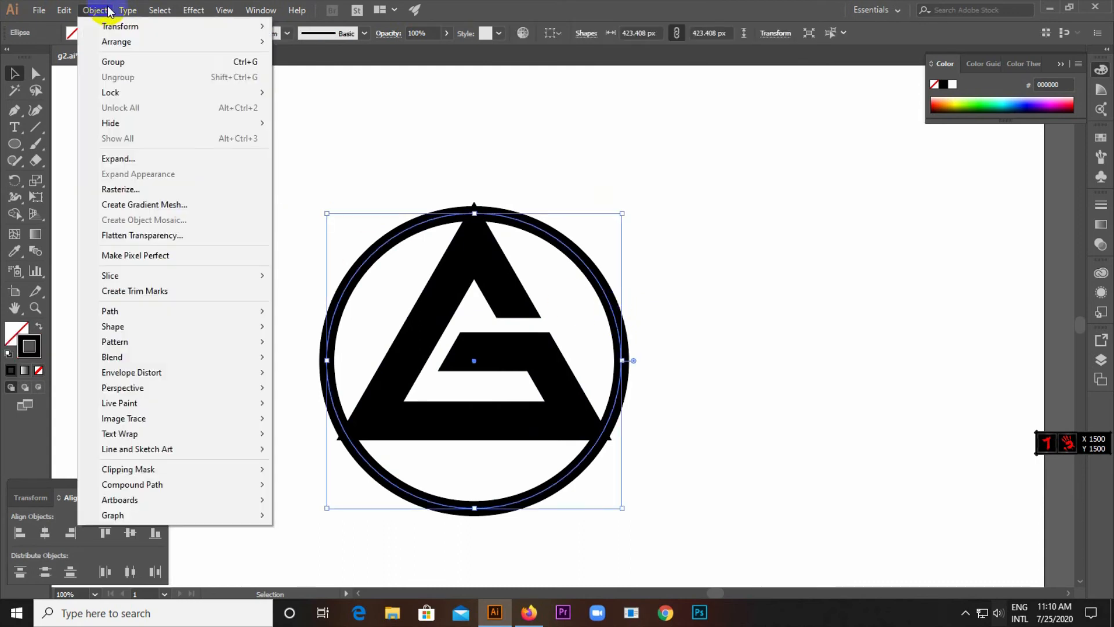
pyautogui.click(128, 160)
pyautogui.click(812, 373)
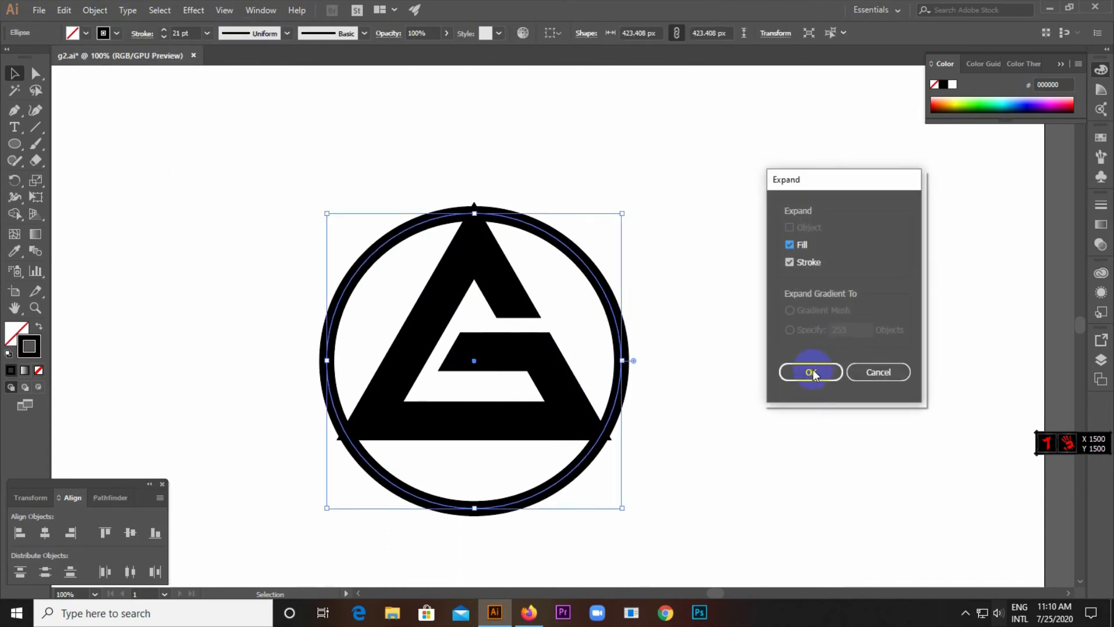
pyautogui.click(796, 374)
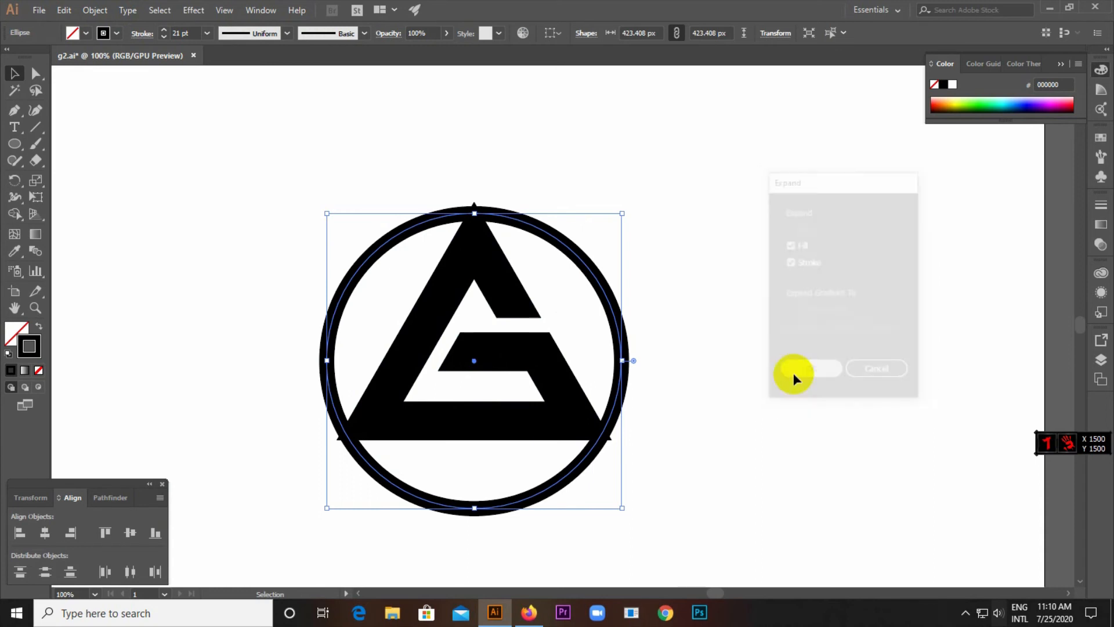
pyautogui.click(732, 237)
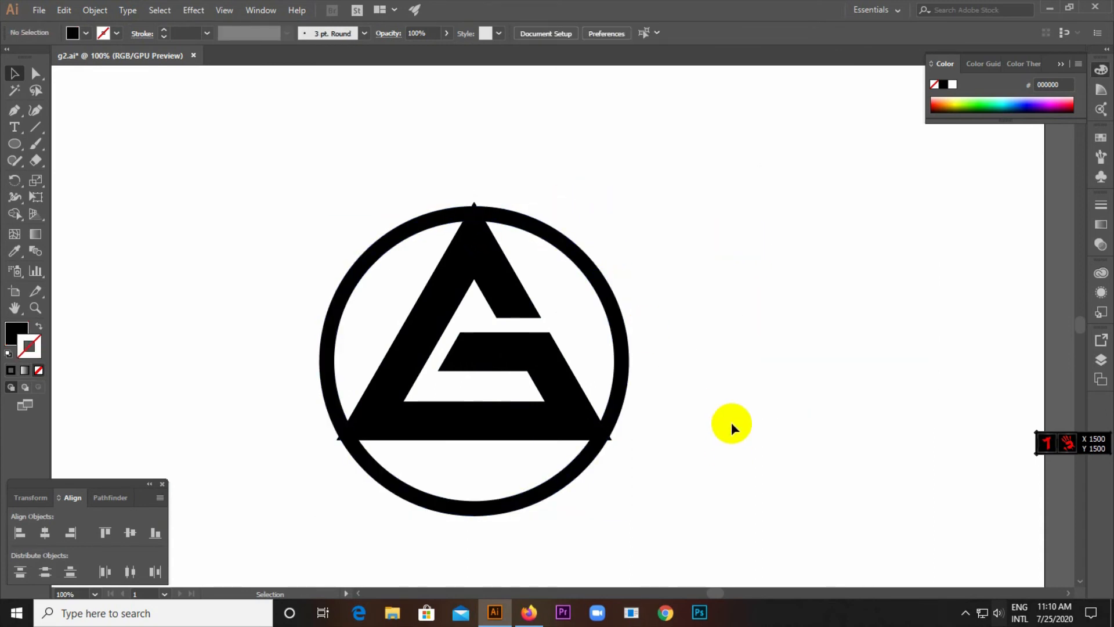
# - Create a 12 px offset path around the triangular logo with miter joins and a miter limit of 4
pyautogui.click(493, 293)
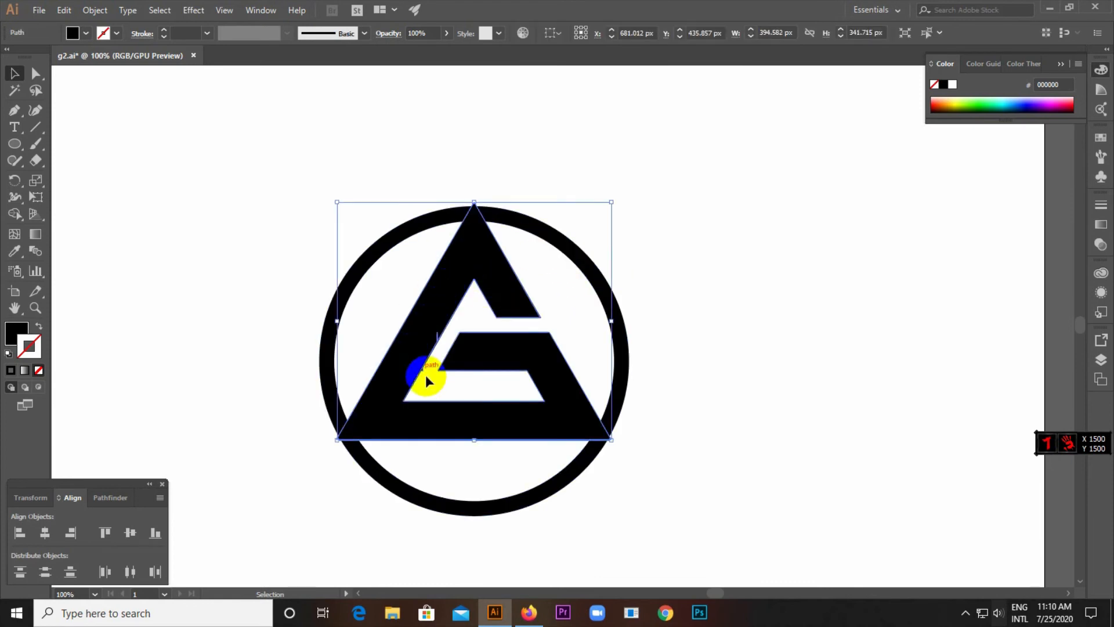
pyautogui.click(95, 11)
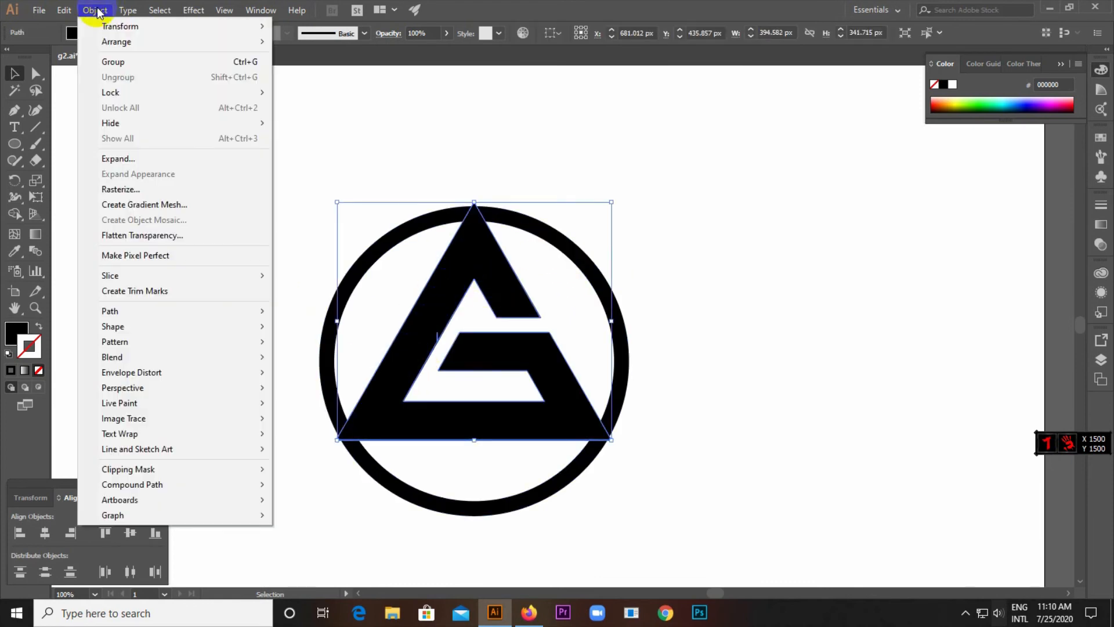
pyautogui.moveTo(135, 314)
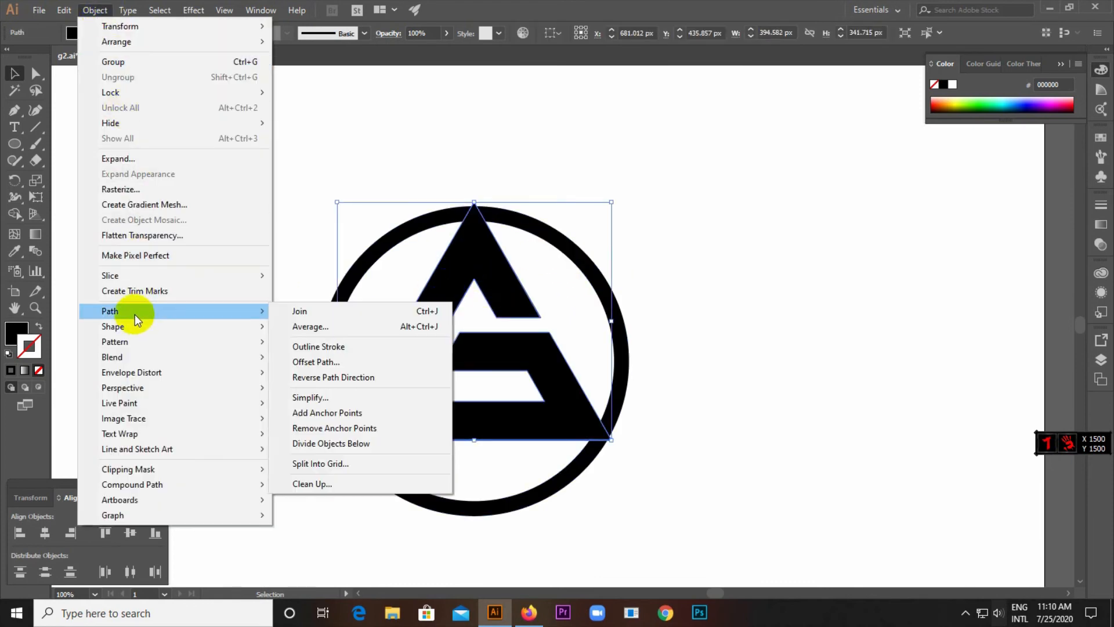
pyautogui.click(345, 363)
pyautogui.click(764, 295)
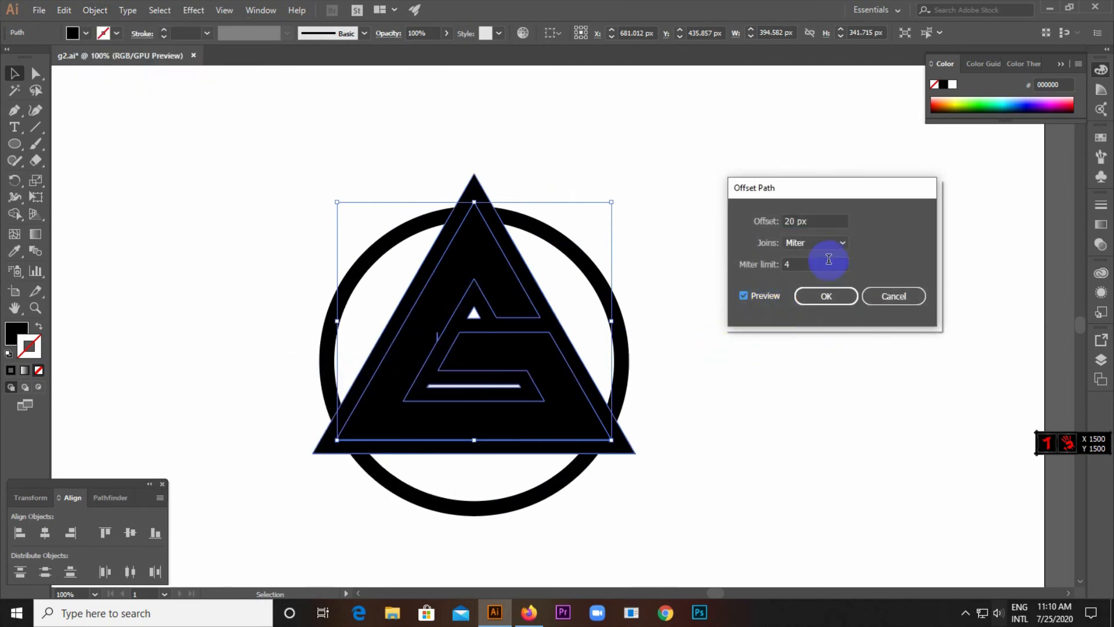
pyautogui.click(809, 220)
pyautogui.press('Down')
pyautogui.press('Down')
pyautogui.press('Down')
pyautogui.press('Down')
pyautogui.press('Down')
pyautogui.press('Down')
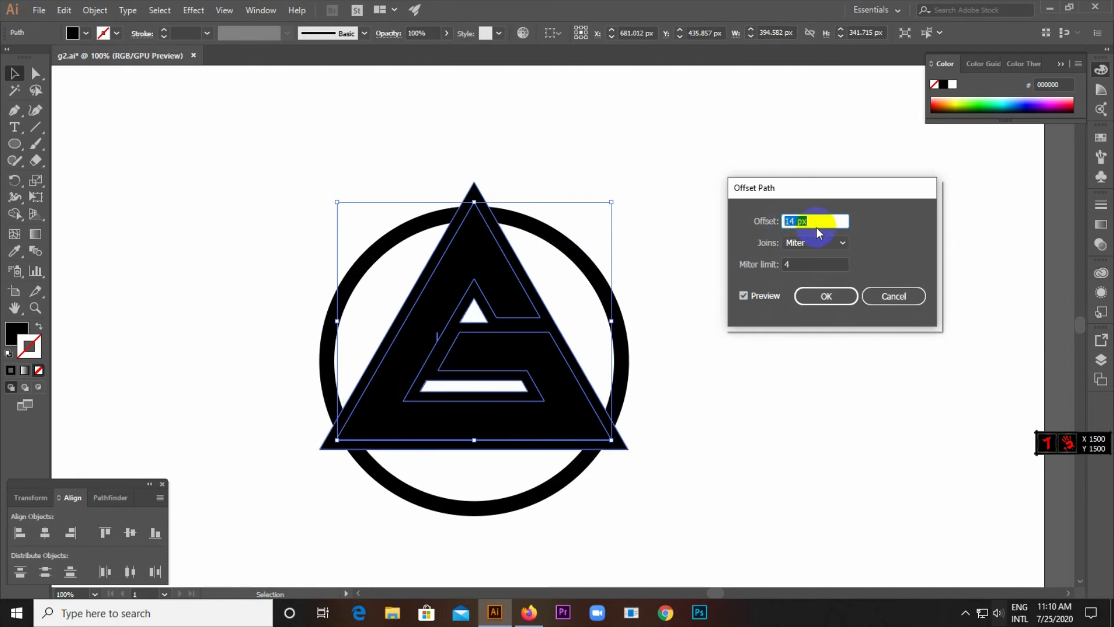
pyautogui.press('Down')
pyautogui.press('Down')
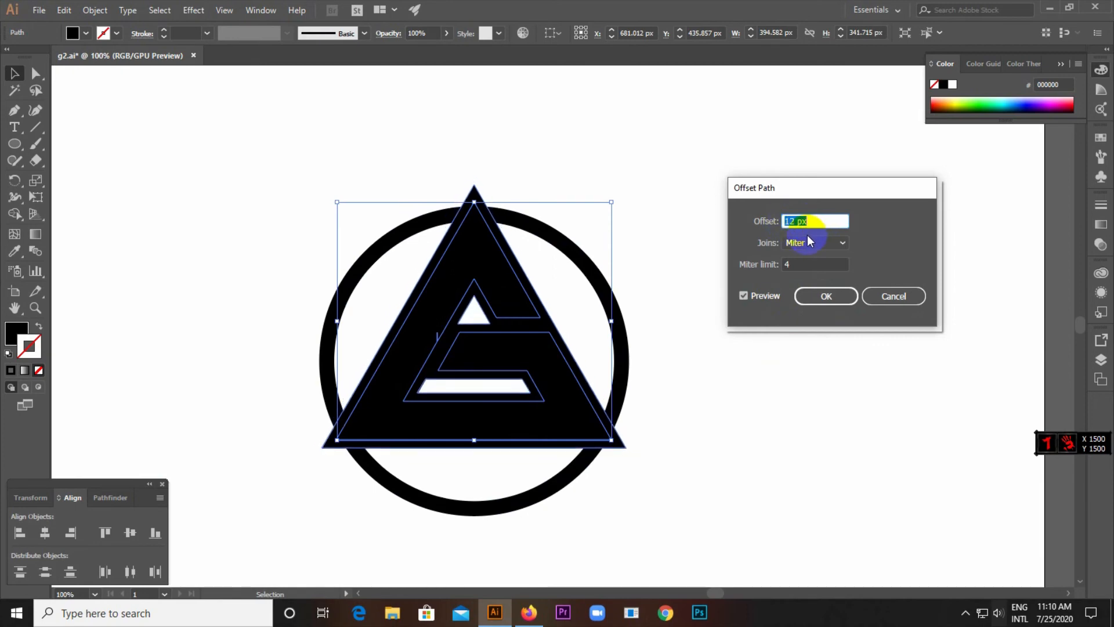
pyautogui.click(827, 296)
# - Divide the ring, logo and offset path with Pathfinder, and ungroup the resulting pieces
pyautogui.moveTo(226, 152); pyautogui.dragTo(811, 447)
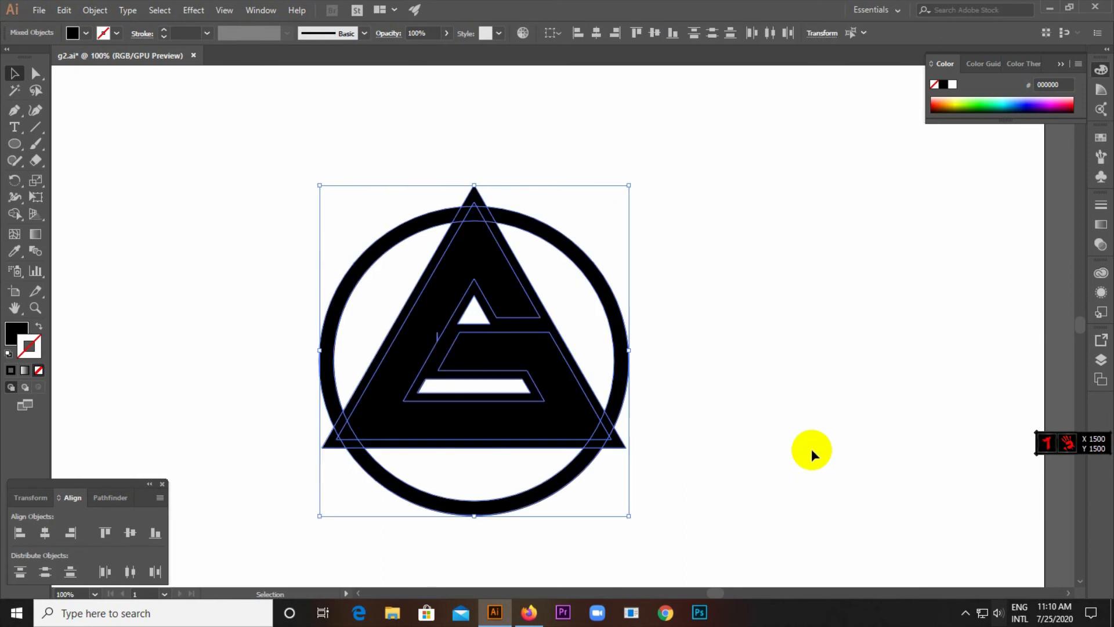
pyautogui.click(114, 498)
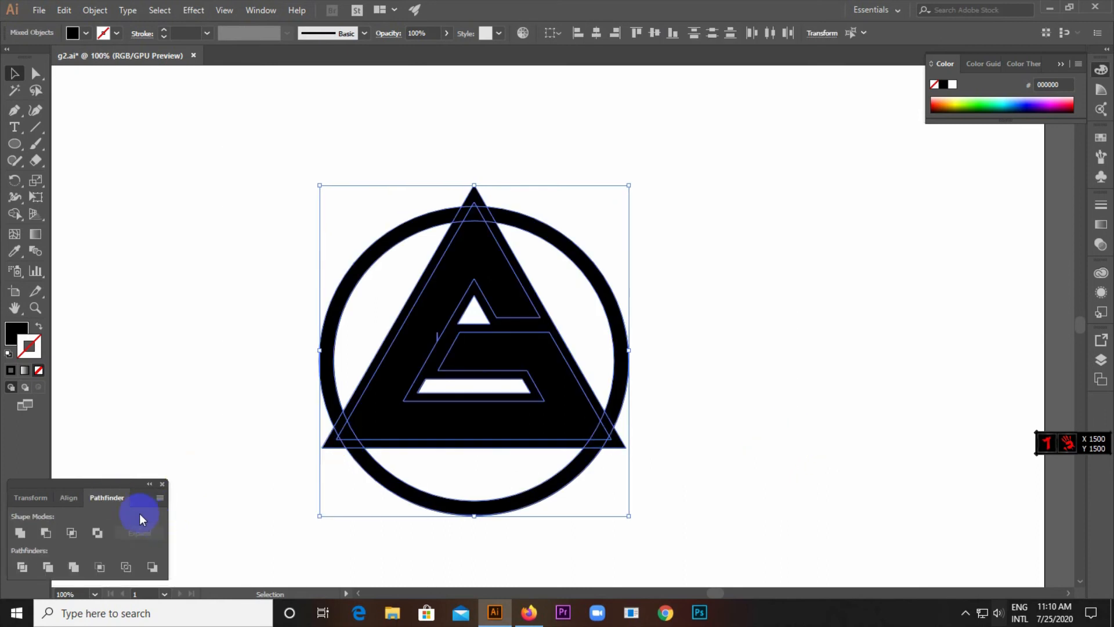
pyautogui.click(22, 567)
pyautogui.rightClick(426, 336)
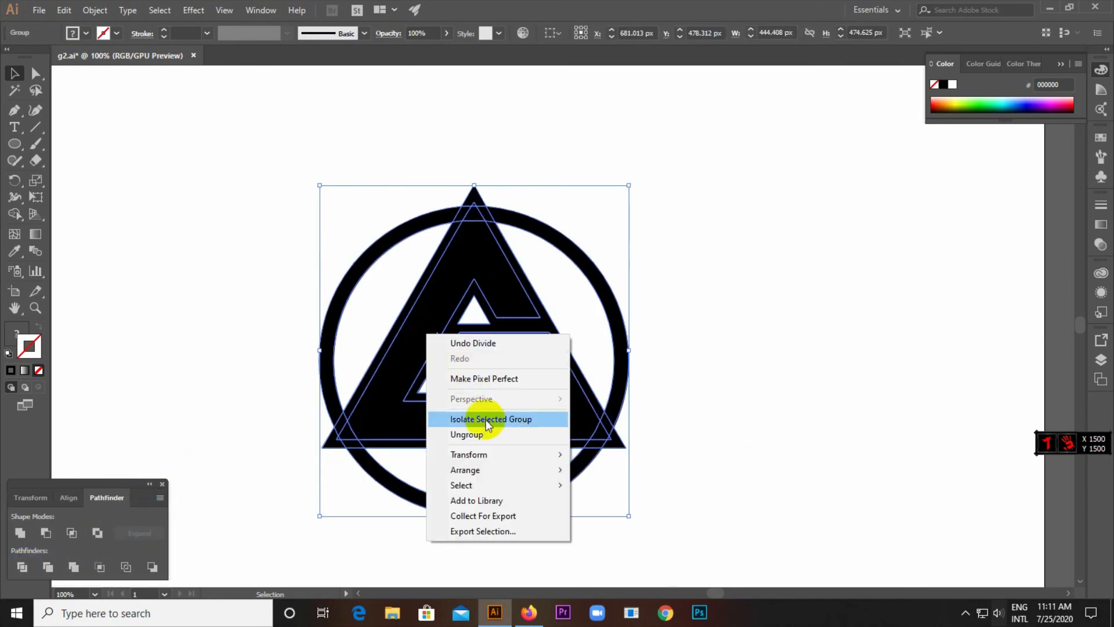
pyautogui.click(485, 435)
pyautogui.click(639, 464)
# - Delete the black offset pieces around the logo: along its sides, inside its openings, and at its lower corners and apex
pyautogui.click(626, 449)
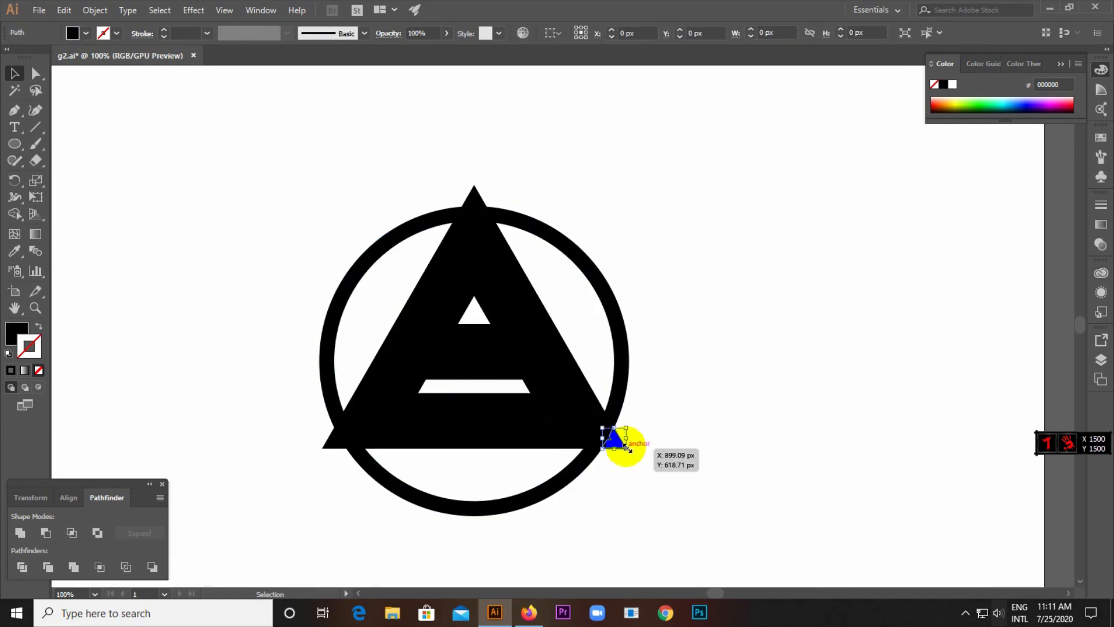
pyautogui.press('Delete')
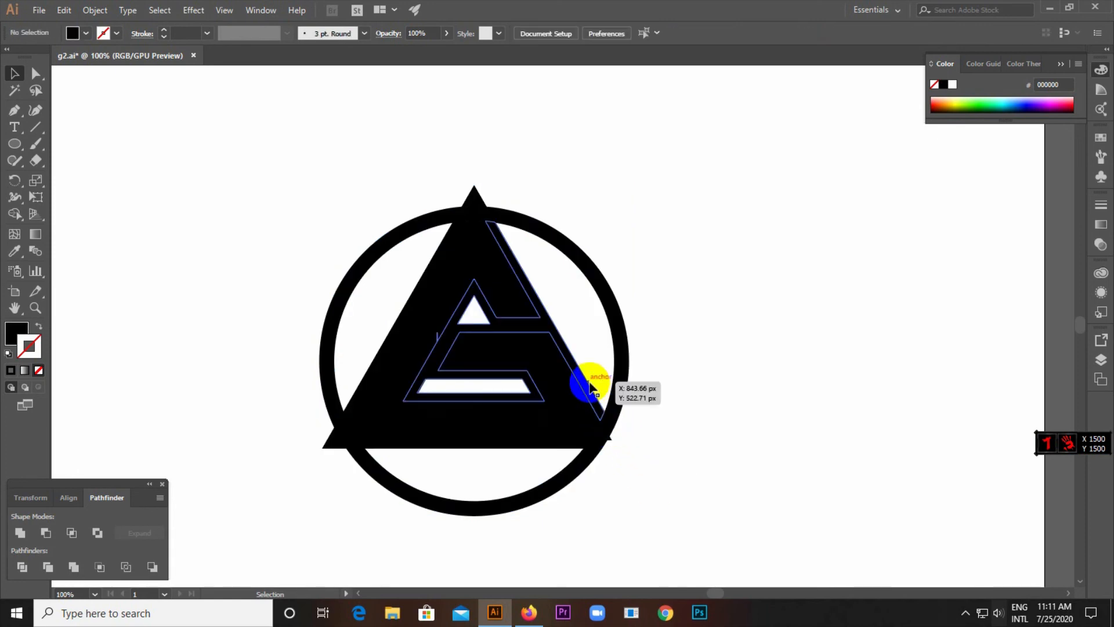
pyautogui.click(590, 383)
pyautogui.press('Delete')
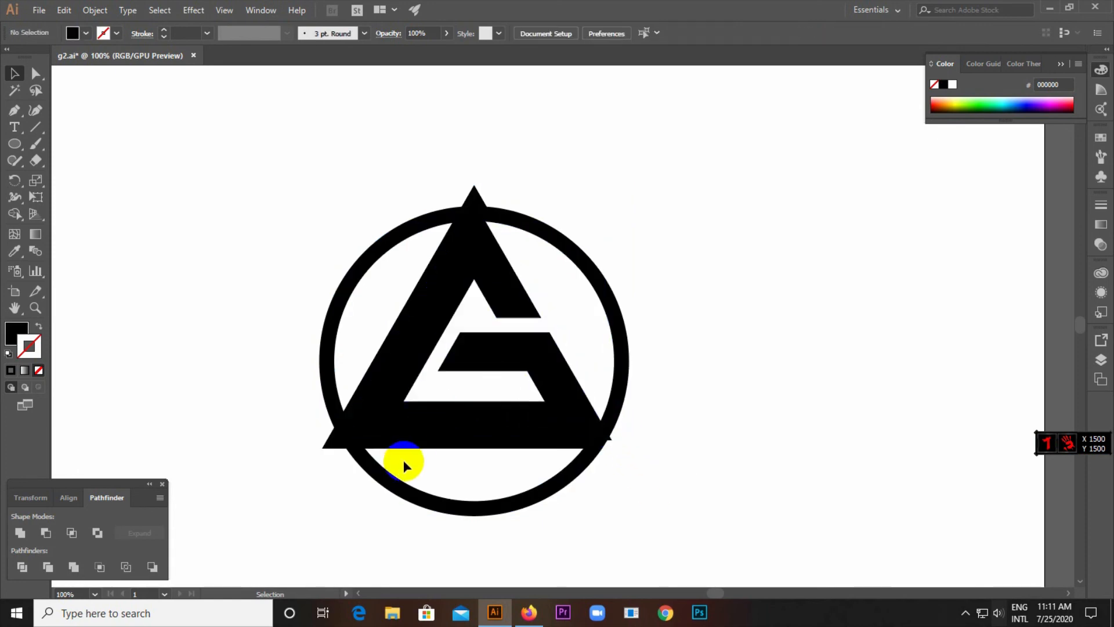
pyautogui.click(426, 445)
pyautogui.press('Delete')
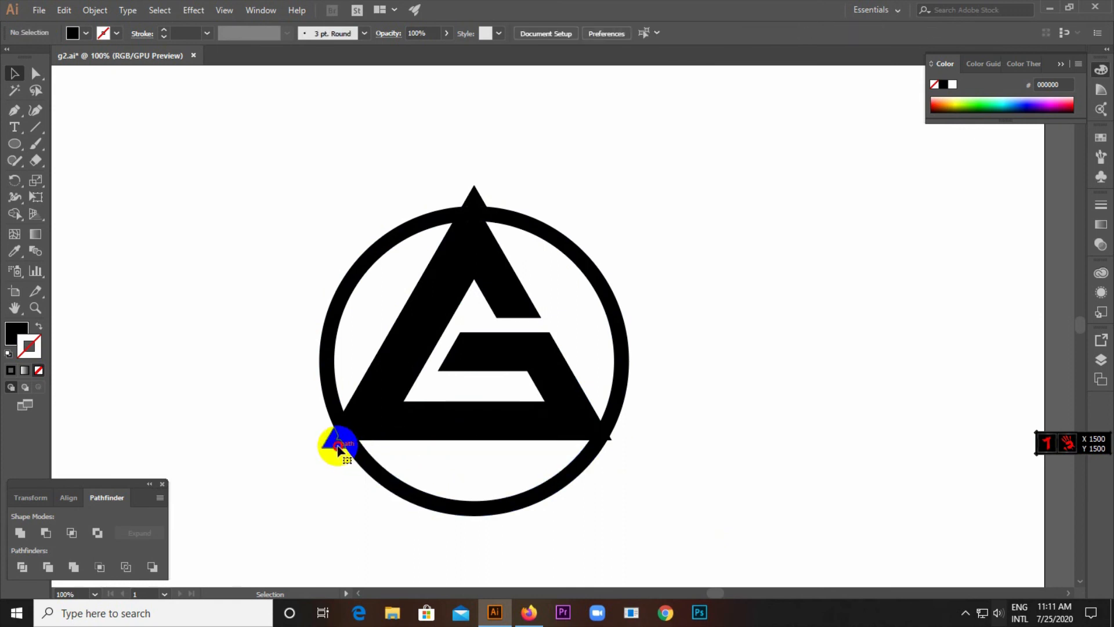
pyautogui.click(338, 446)
pyautogui.press('Delete')
pyautogui.click(354, 398)
pyautogui.press('Delete')
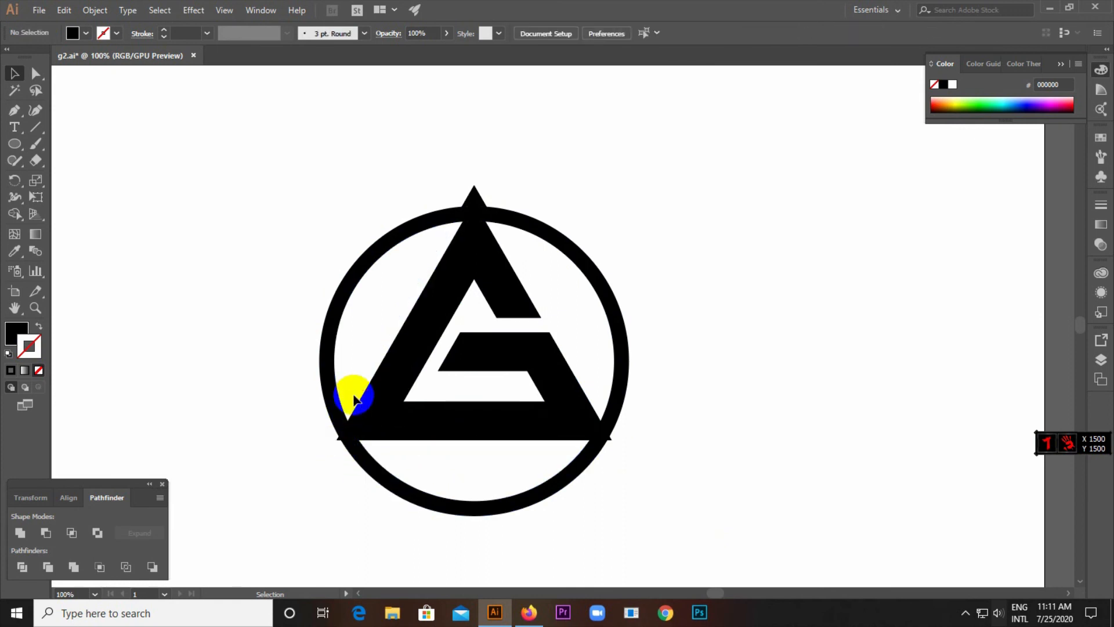
pyautogui.click(473, 192)
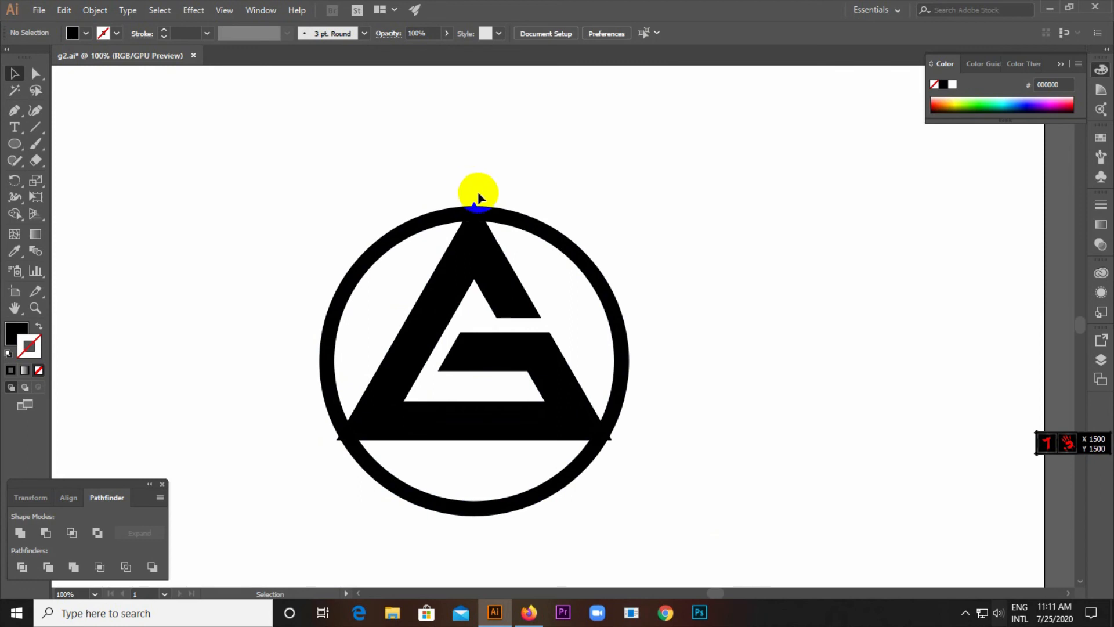
pyautogui.press('Delete')
# - Delete the leftover ring pieces beside the apex and at both lower corners to leave even gaps around the logo
pyautogui.click(461, 216)
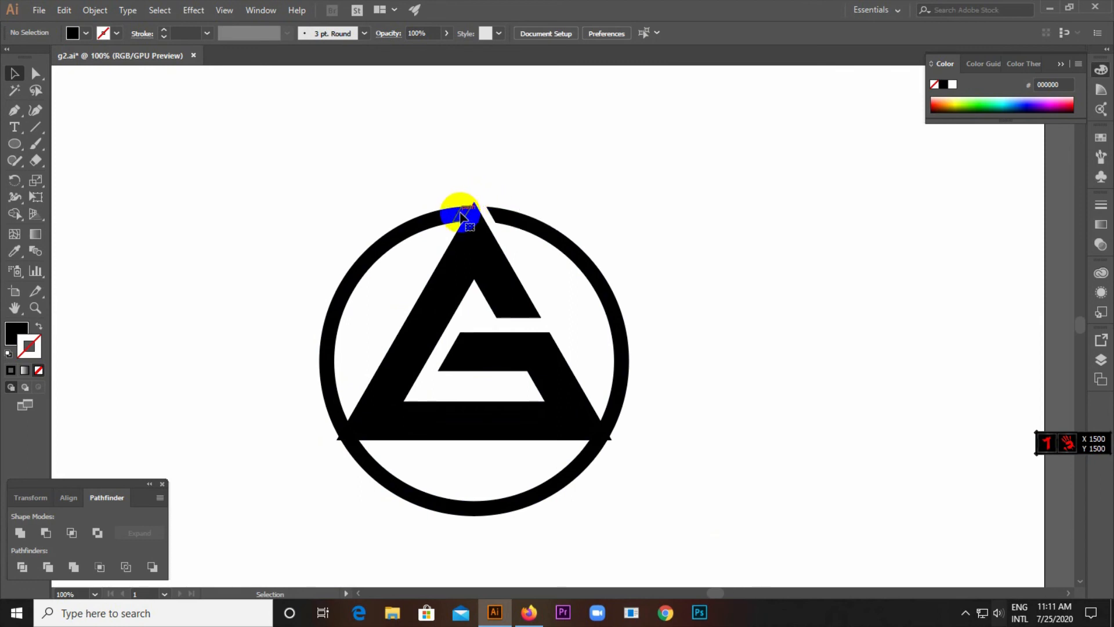
pyautogui.press('Delete')
pyautogui.click(344, 425)
pyautogui.press('Delete')
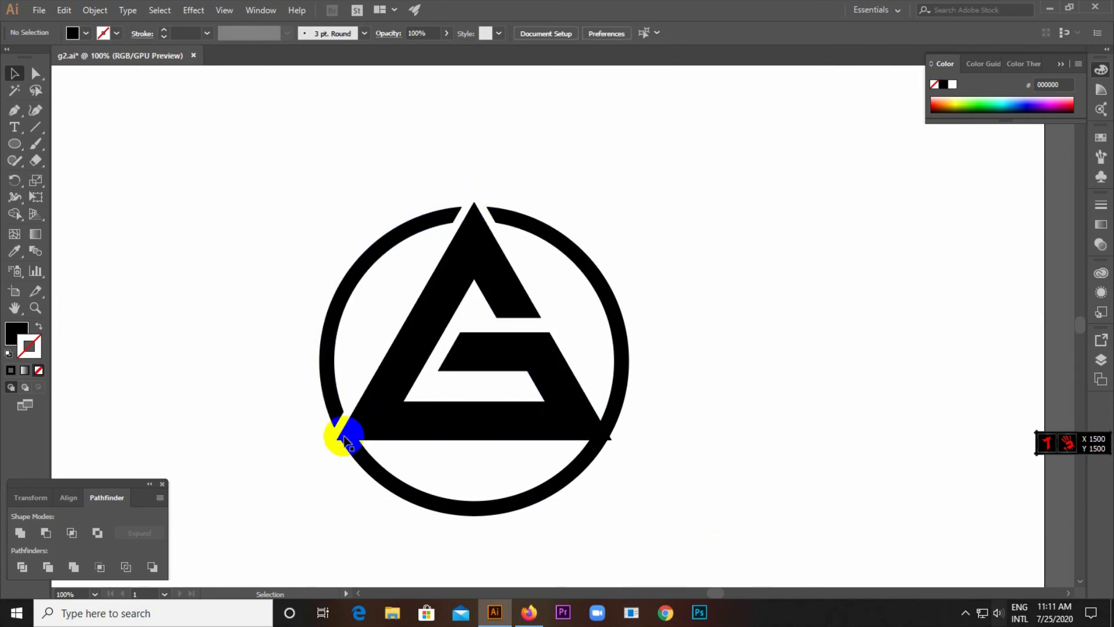
pyautogui.click(349, 445)
pyautogui.press('Delete')
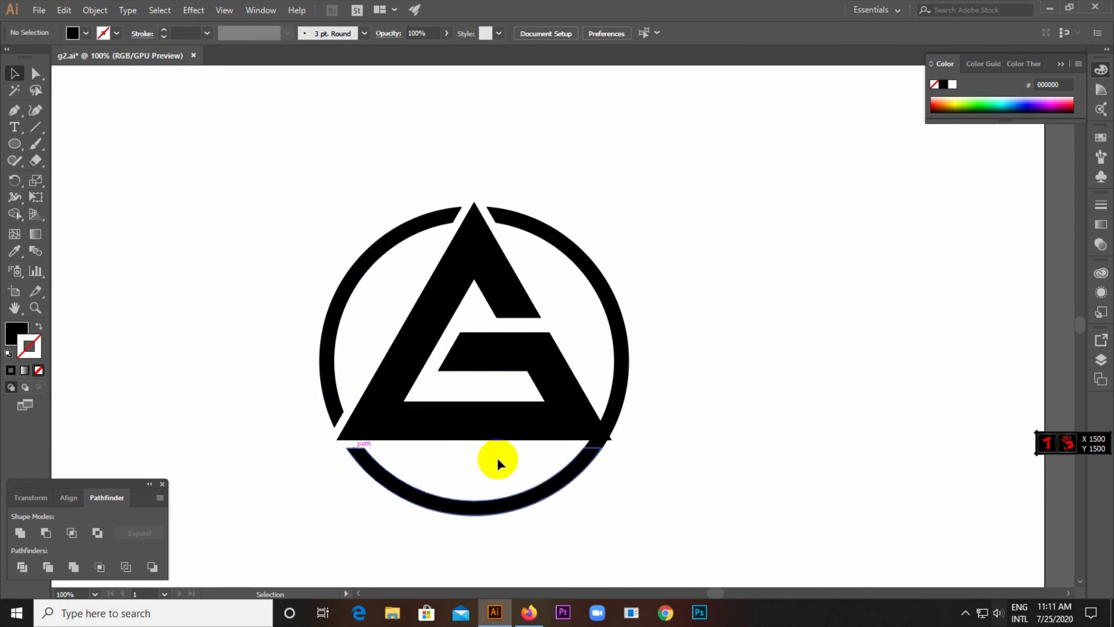
pyautogui.click(595, 446)
pyautogui.press('Delete')
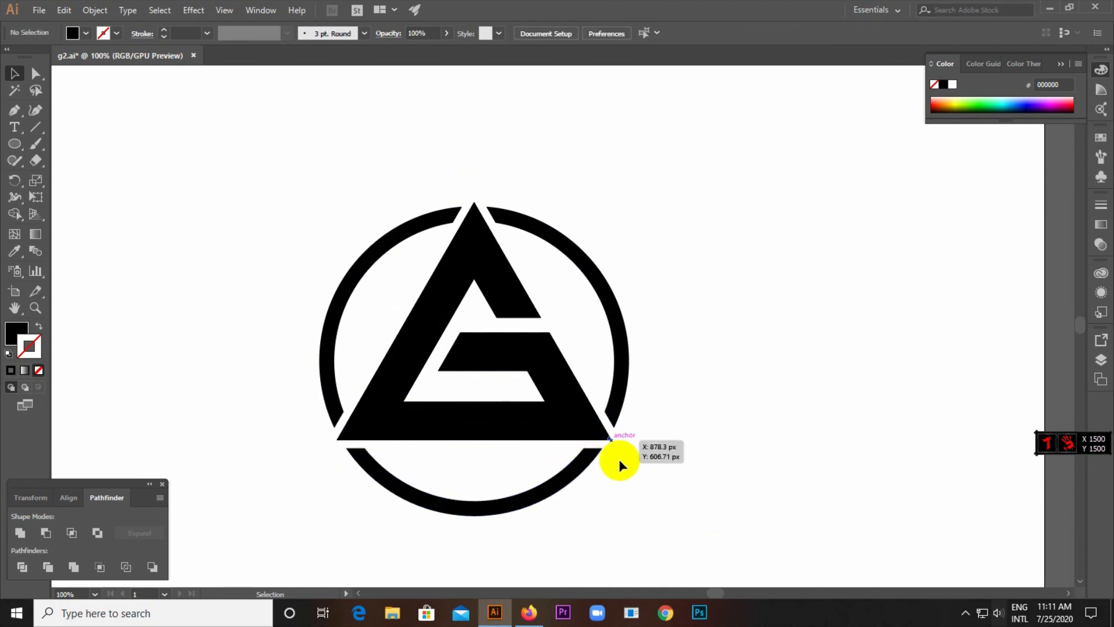
# - Select all the unfilled leftover pieces inside the ring and the logo's openings with the Magic Wand and delete them
pyautogui.moveTo(279, 169); pyautogui.dragTo(703, 574)
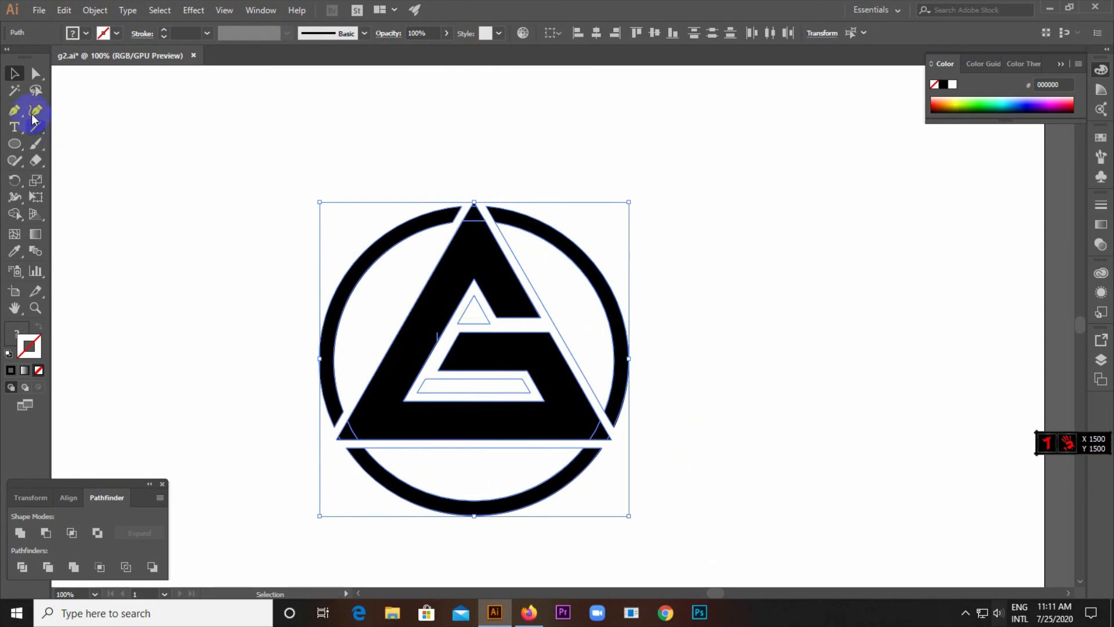
pyautogui.click(15, 91)
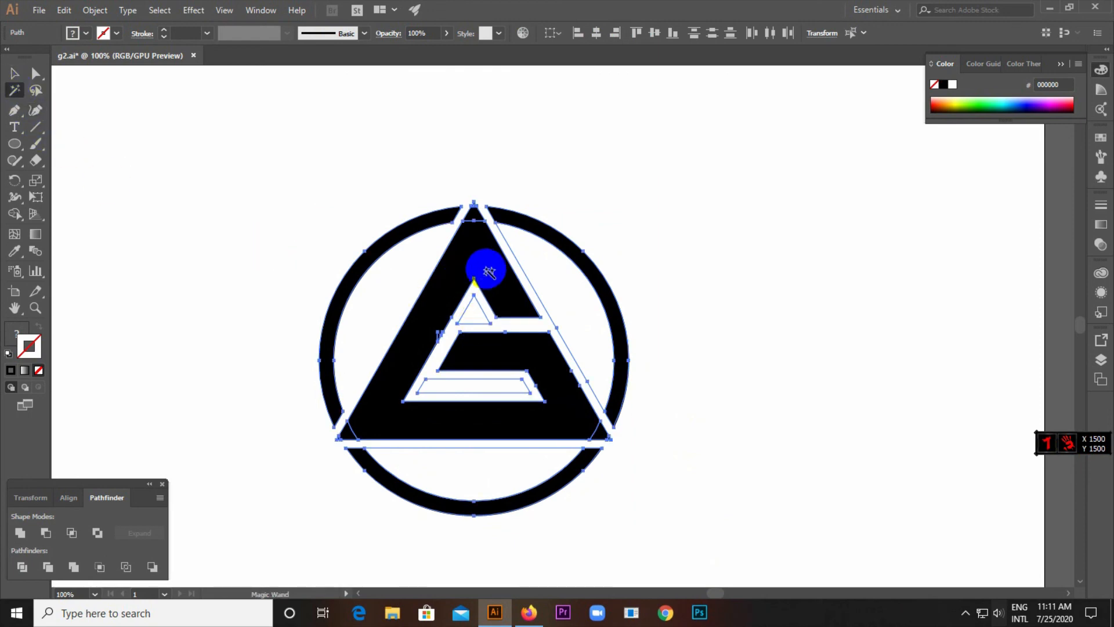
pyautogui.click(514, 255)
pyautogui.click(516, 256)
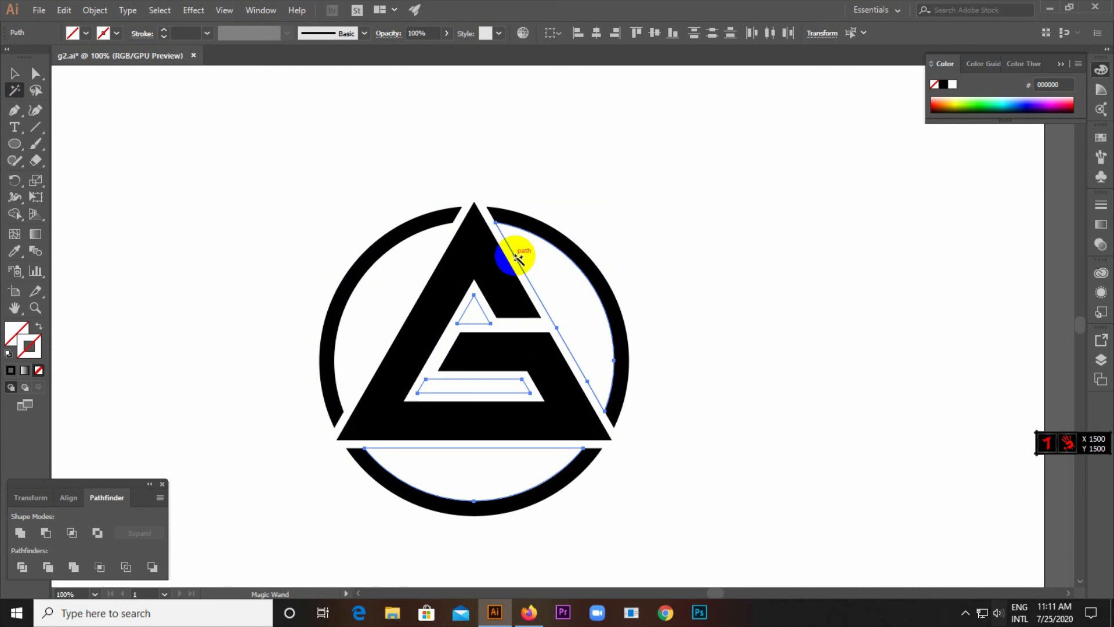
pyautogui.press('Delete')
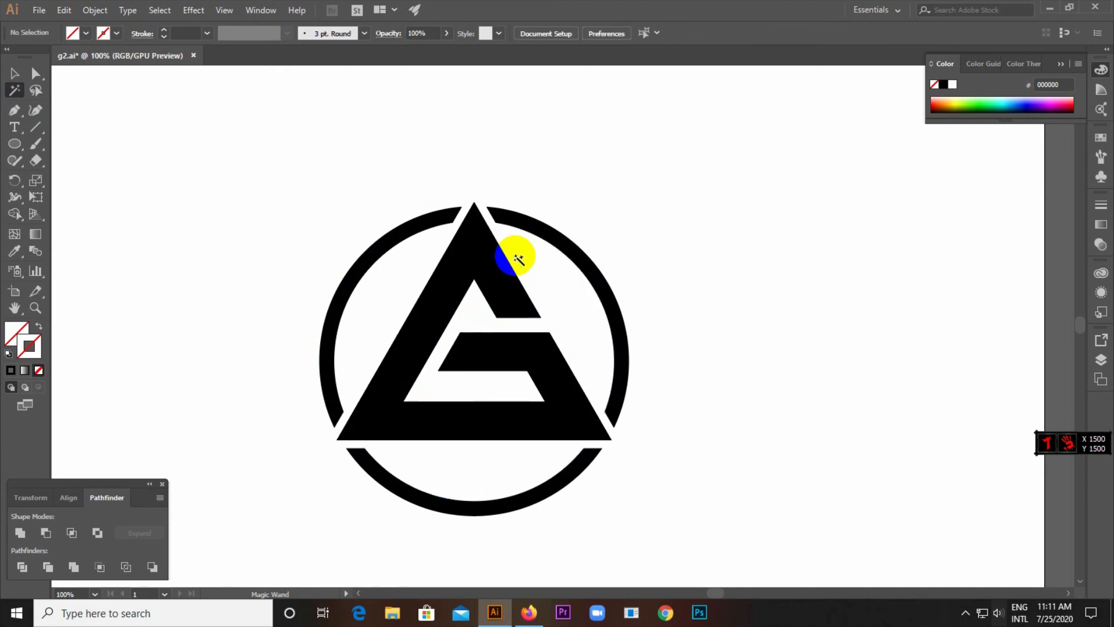
# - Unite the remaining ring and logo pieces with Pathfinder, and ungroup the result
pyautogui.click(16, 72)
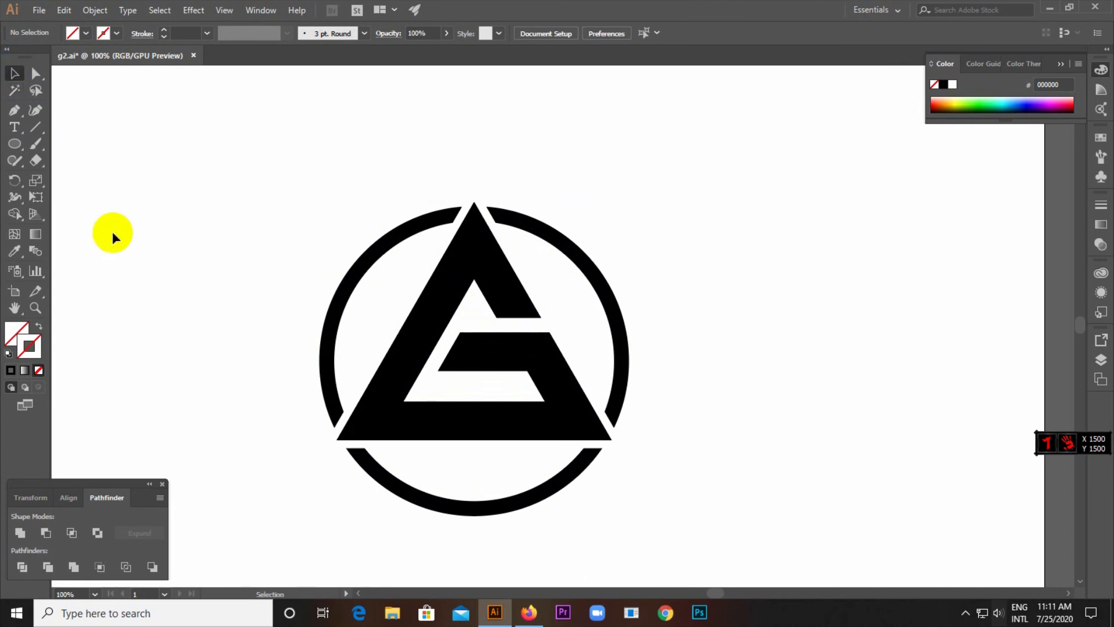
pyautogui.click(428, 348)
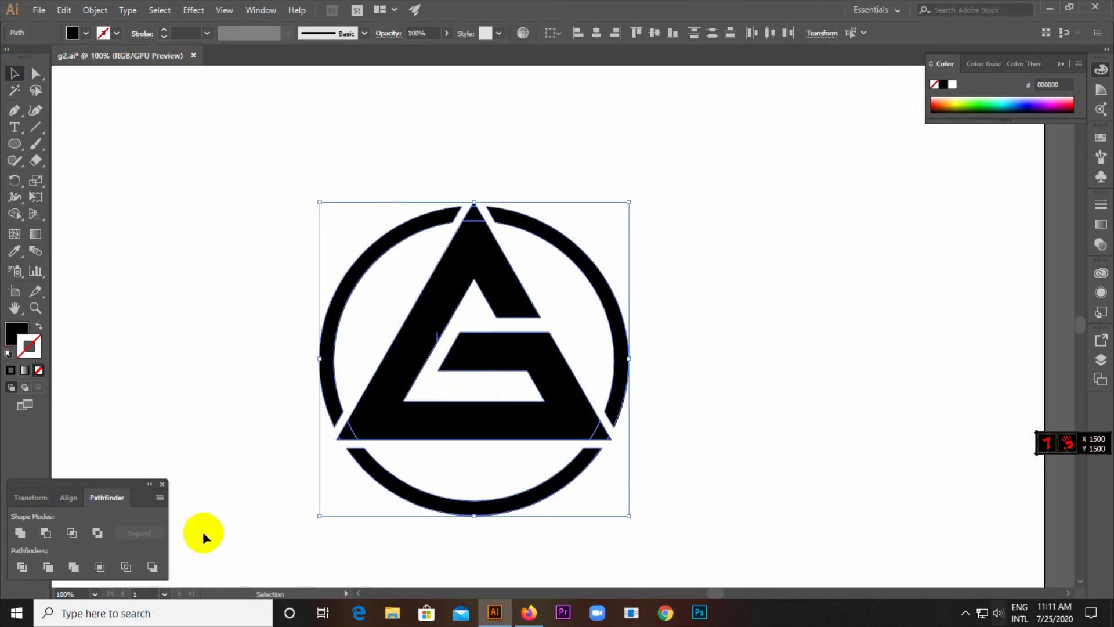
pyautogui.click(20, 532)
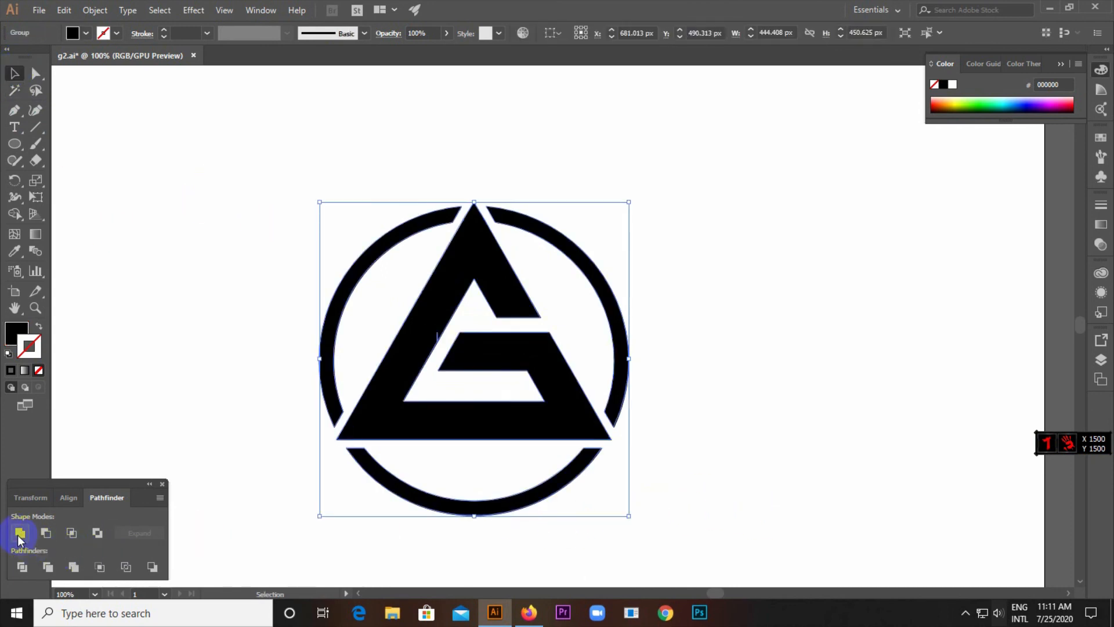
pyautogui.click(178, 341)
pyautogui.scroll(-2, 529, 321)
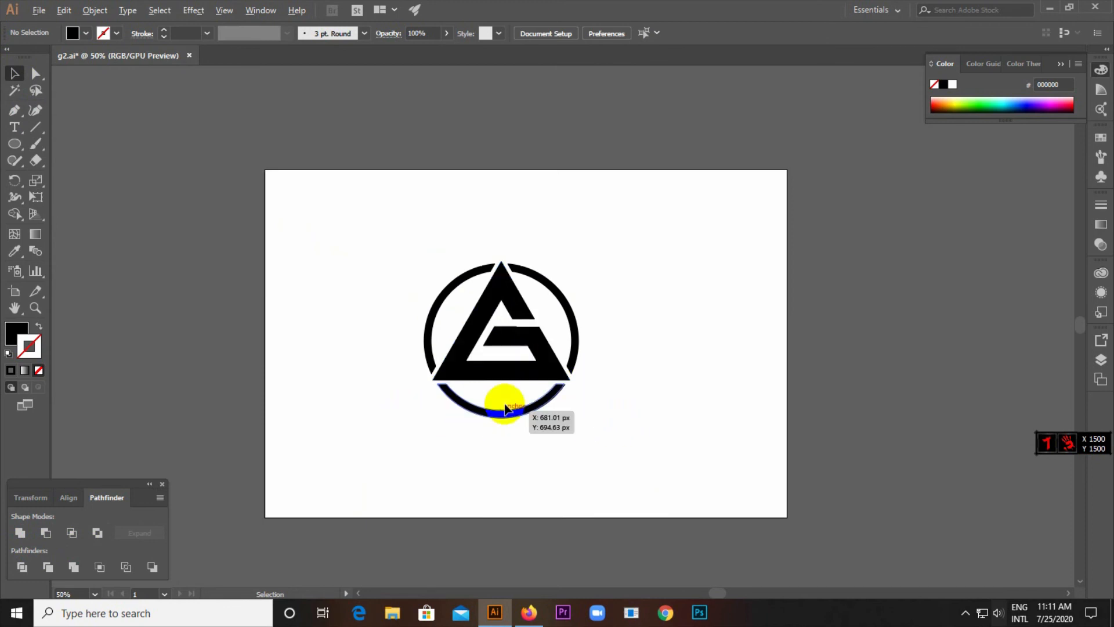
pyautogui.scroll(2, 503, 398)
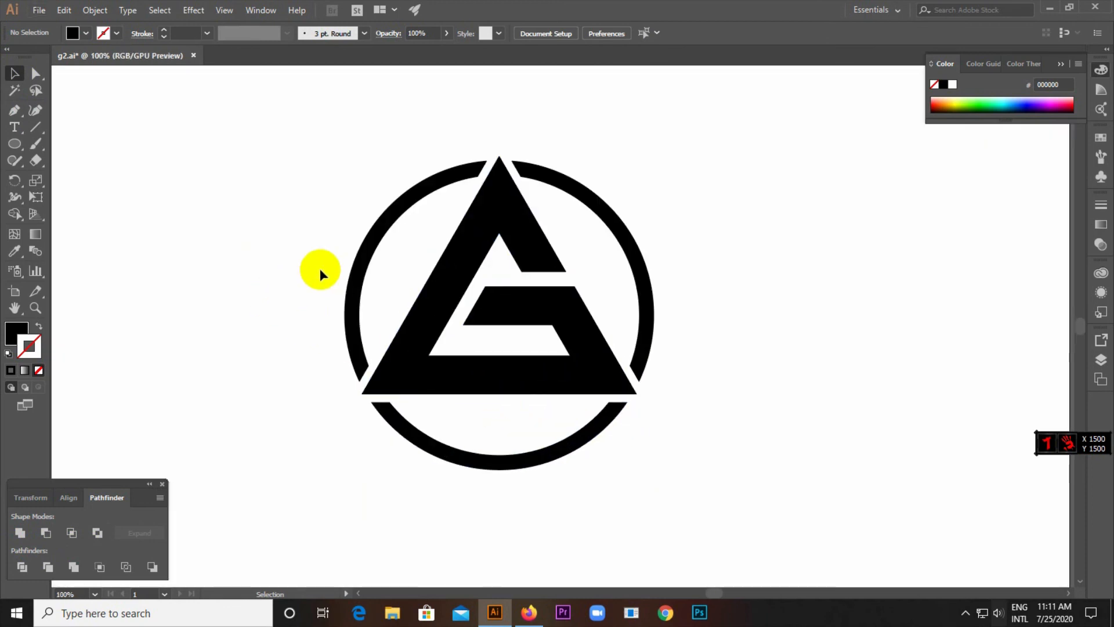
pyautogui.click(361, 256)
pyautogui.rightClick(361, 255)
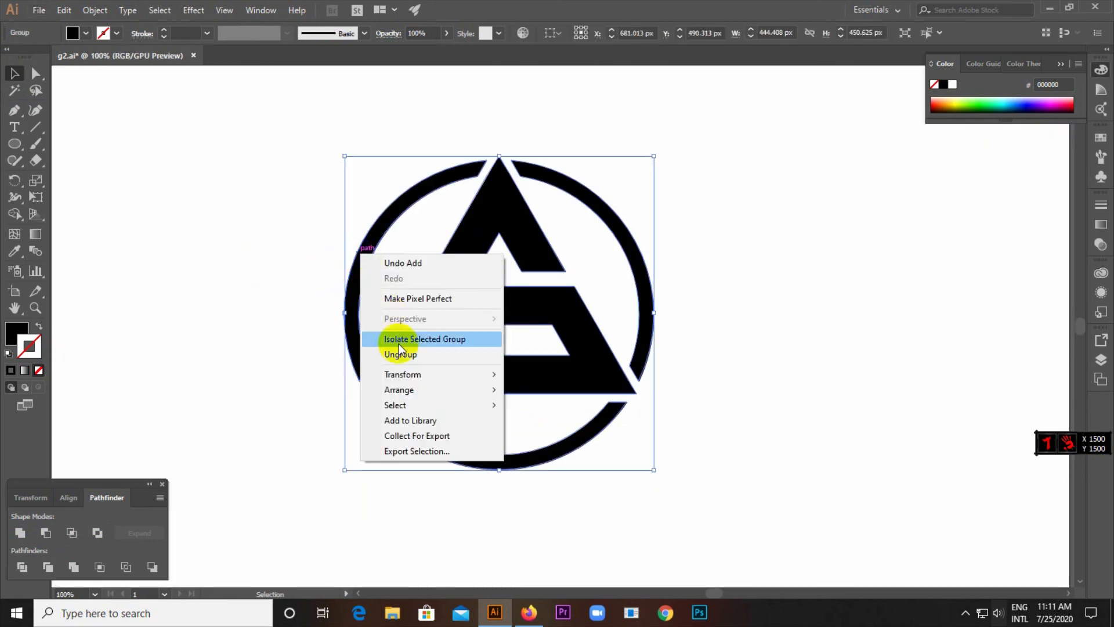
pyautogui.click(401, 356)
# - Fill the three ring arcs with the dark blue-black colour 131B21
pyautogui.click(331, 286)
pyautogui.click(351, 284)
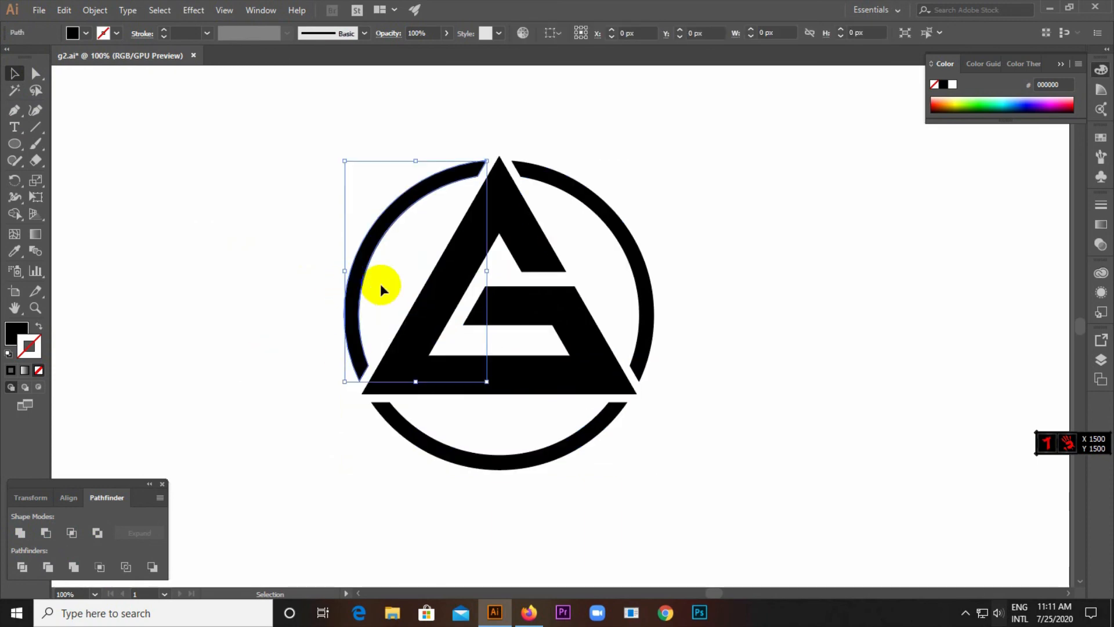
pyautogui.keyDown('shift'); pyautogui.click(614, 213); pyautogui.keyUp('shift')
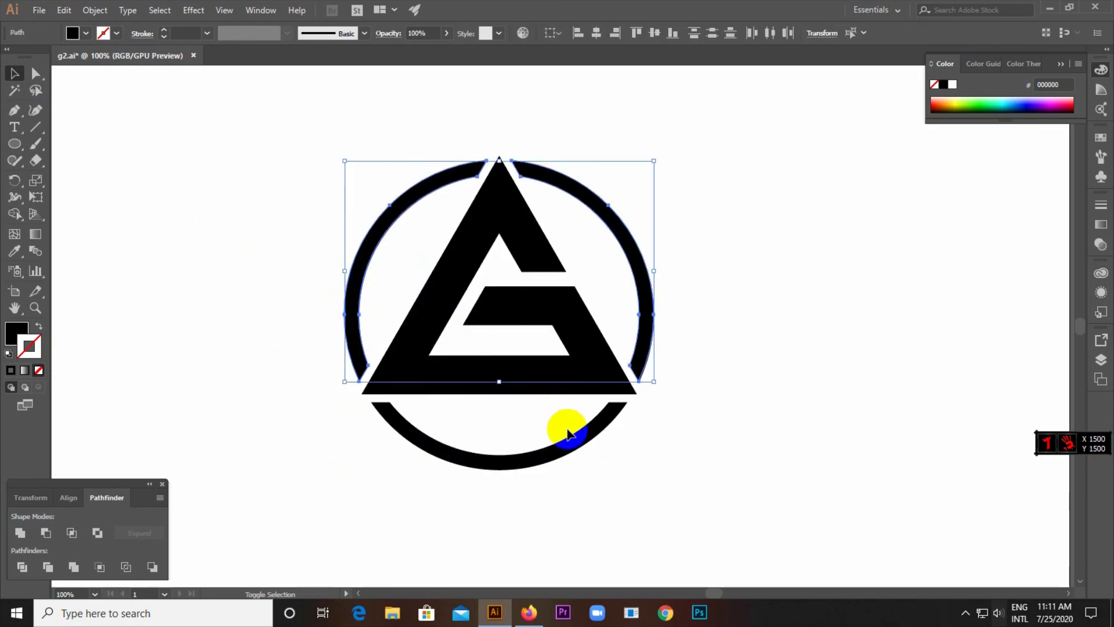
pyautogui.keyDown('shift'); pyautogui.click(570, 445); pyautogui.keyUp('shift')
pyautogui.doubleClick(12, 335)
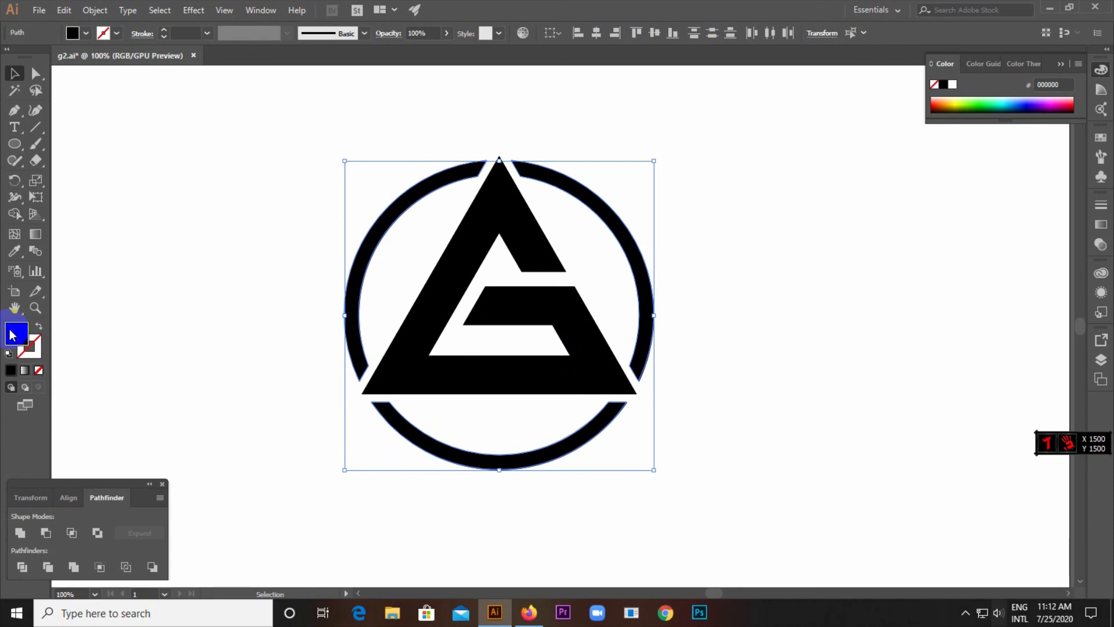
pyautogui.click(573, 289)
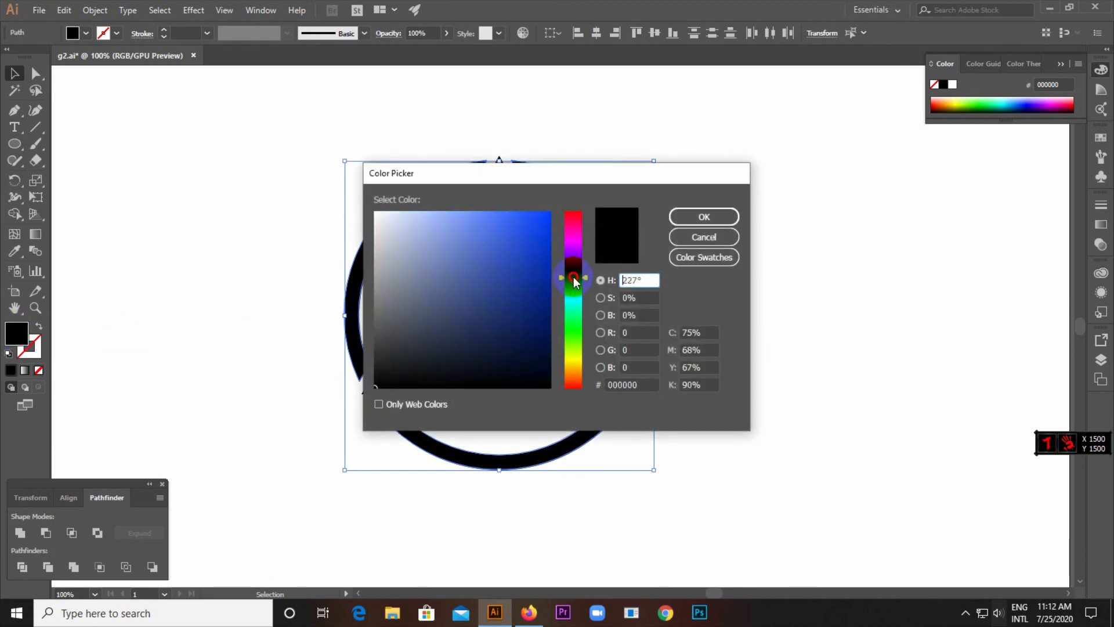
pyautogui.moveTo(456, 339); pyautogui.dragTo(451, 366)
pyautogui.click(707, 217)
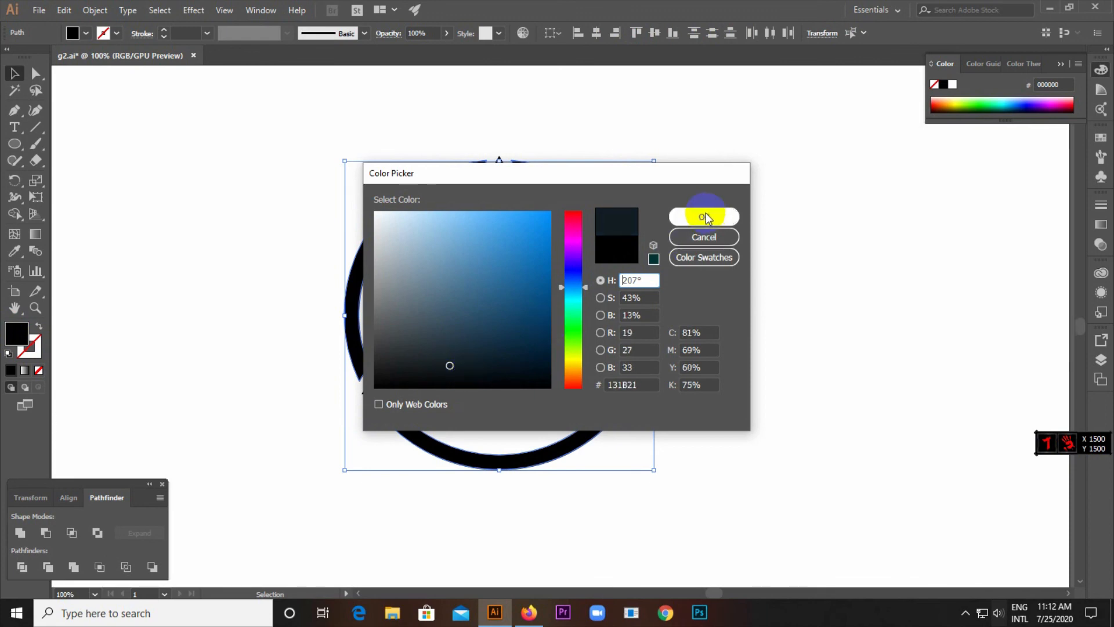
# - Fill the triangular logo with the blue colour 1A4472
pyautogui.click(504, 246)
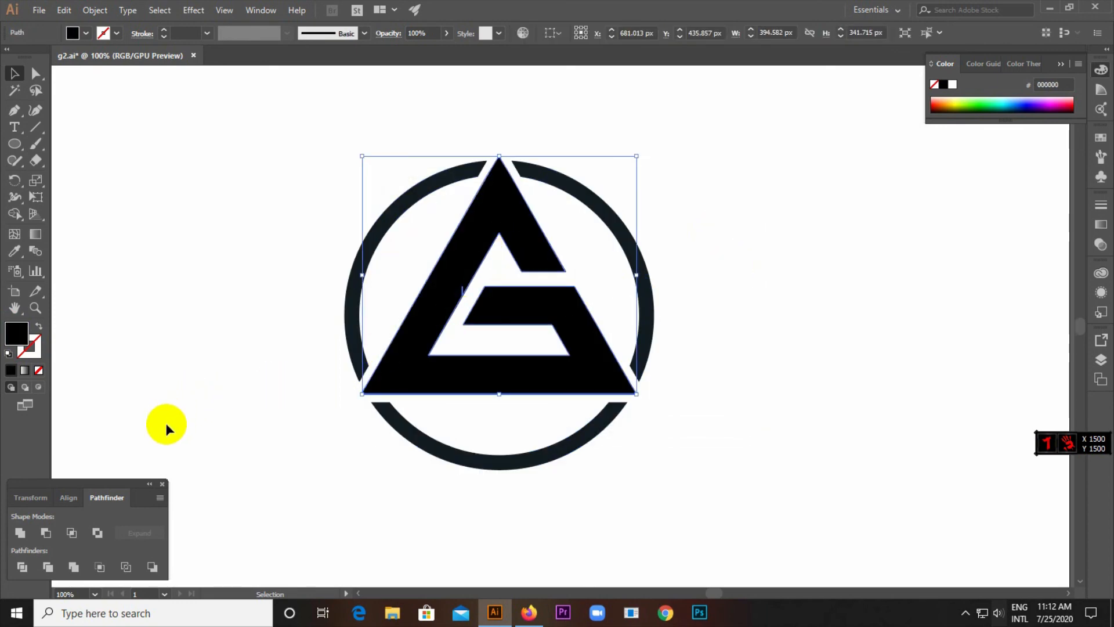
pyautogui.doubleClick(15, 335)
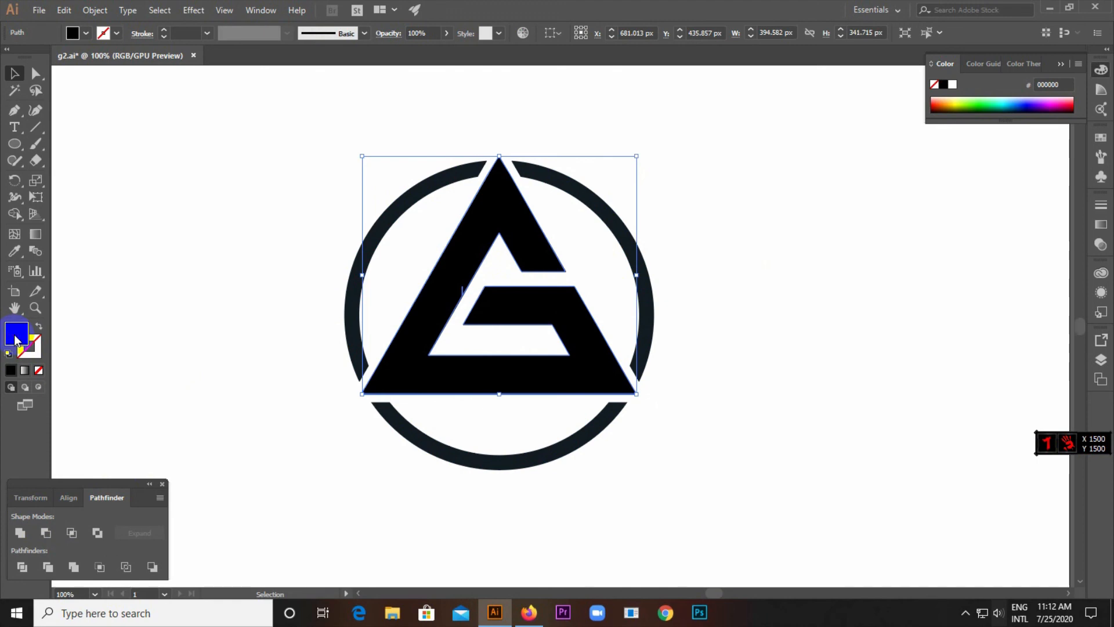
pyautogui.click(579, 317)
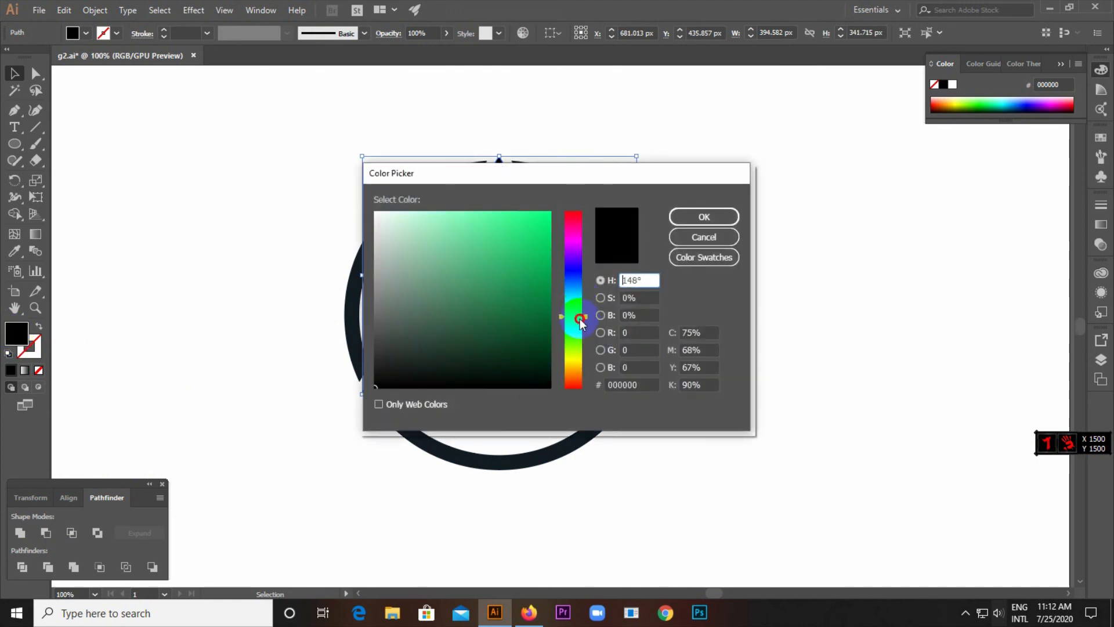
pyautogui.moveTo(580, 321); pyautogui.dragTo(580, 288)
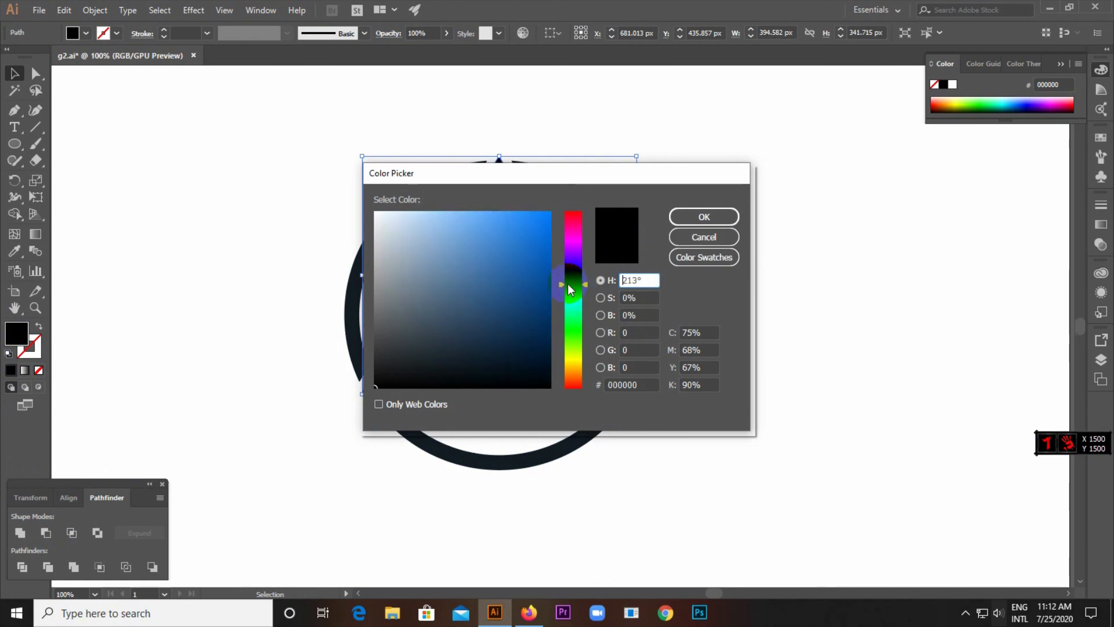
pyautogui.moveTo(498, 237); pyautogui.dragTo(510, 308)
pyautogui.click(675, 215)
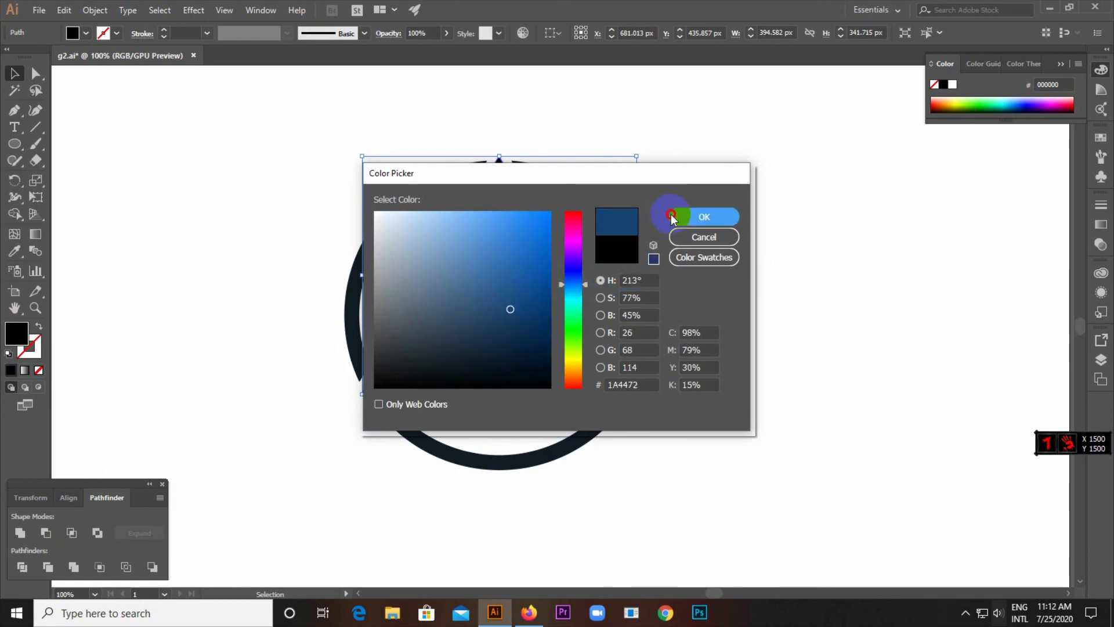
pyautogui.click(732, 210)
# - Move the whole logo with its ring slightly closer to the artboard's centre
pyautogui.scroll(-4, 356, 304)
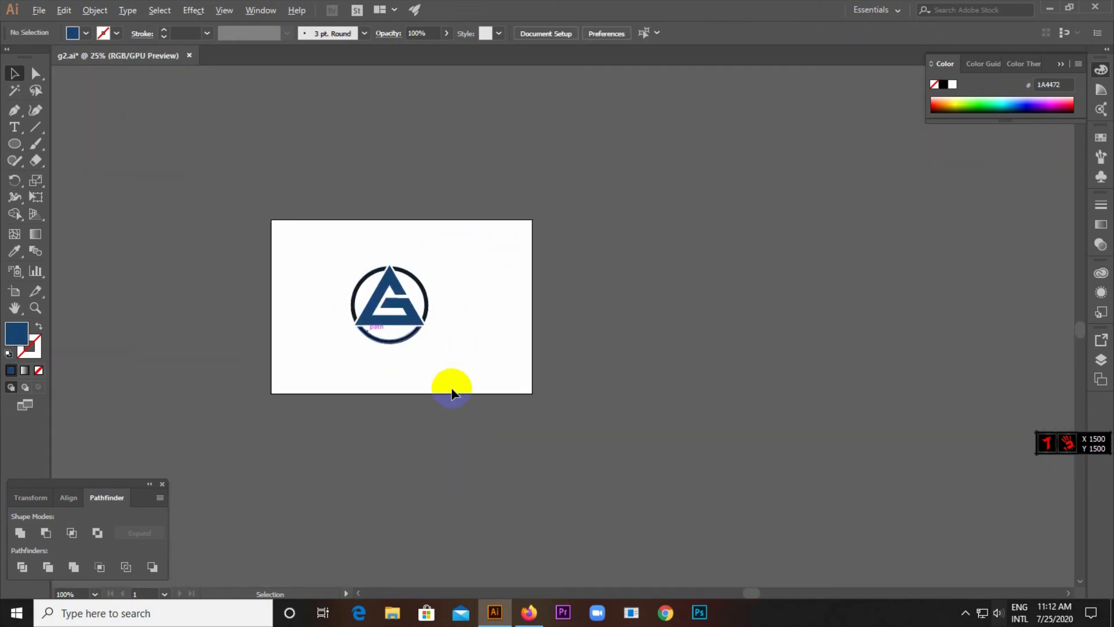
pyautogui.scroll(3, 398, 316)
pyautogui.moveTo(241, 174); pyautogui.dragTo(521, 375)
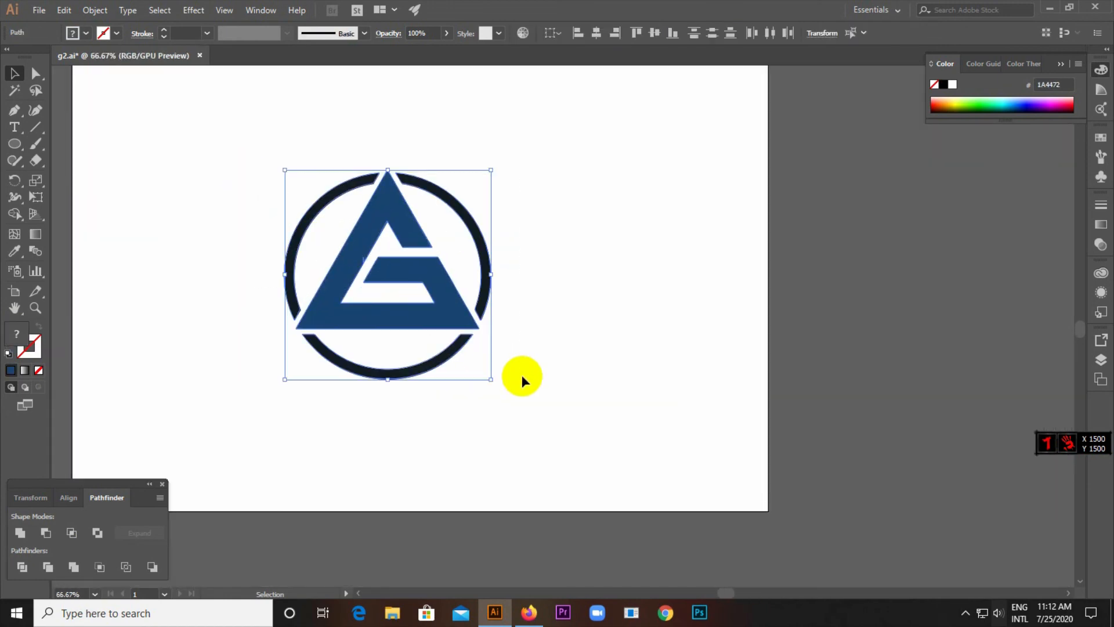
pyautogui.scroll(-1, 548, 361)
pyautogui.moveTo(460, 298); pyautogui.dragTo(474, 293)
pyautogui.click(579, 361)
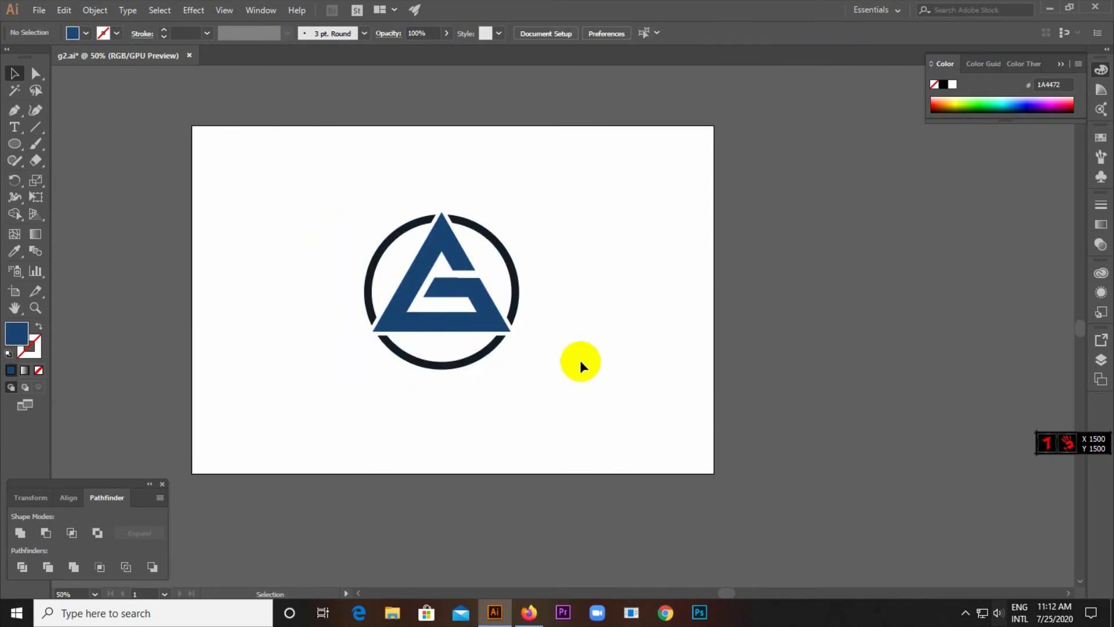